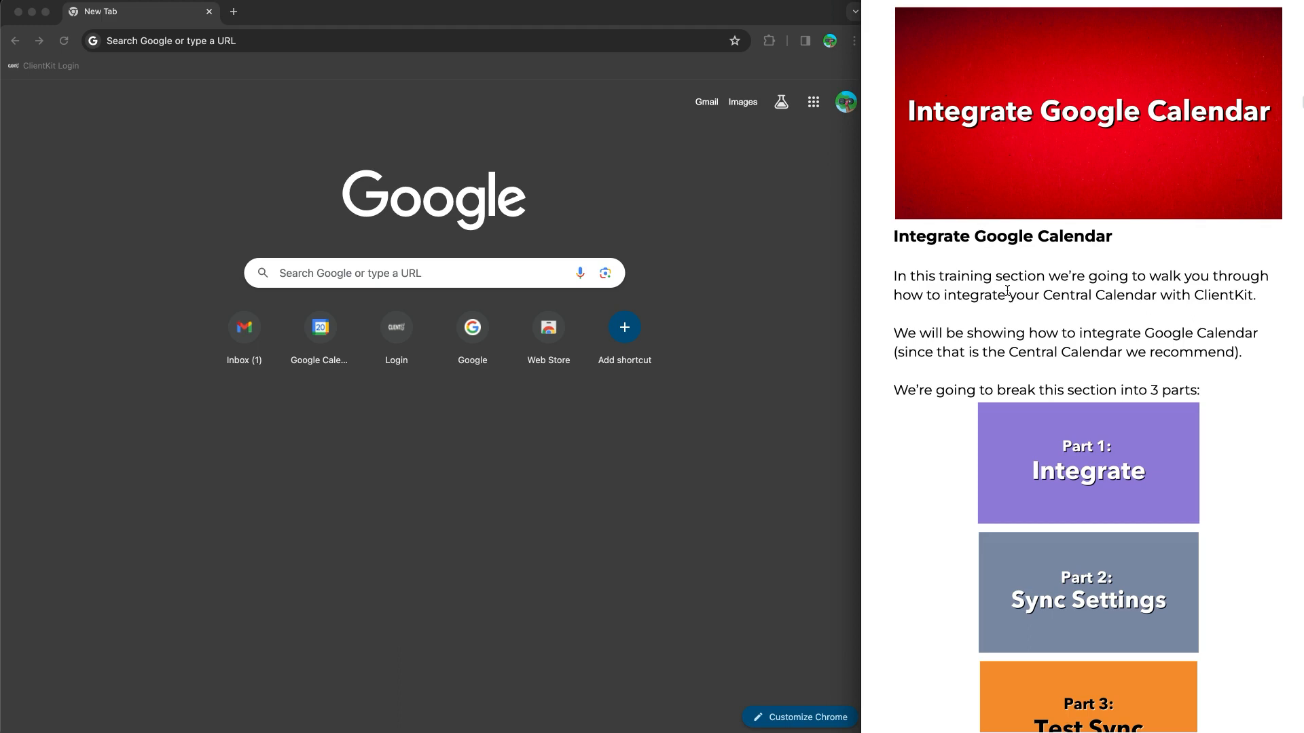
Read the Integrate Google Calendar training guide from the overview down to Part 1 on Chrome profiles
{"action": "scroll", "coordinate": [1027, 330], "scroll_direction": "down", "scroll_amount": 4}
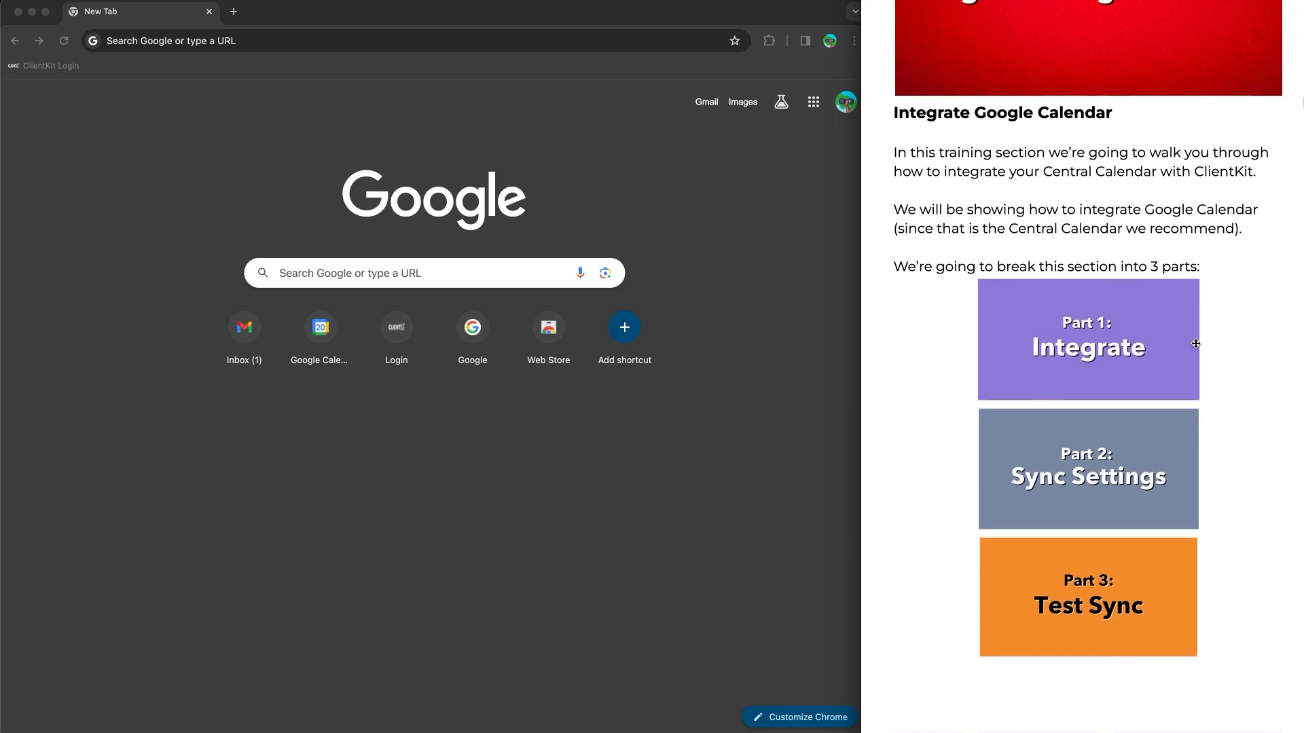
{"action": "scroll", "coordinate": [1196, 344], "scroll_direction": "down", "scroll_amount": 10}
{"action": "scroll", "coordinate": [1196, 343], "scroll_direction": "down", "scroll_amount": 5}
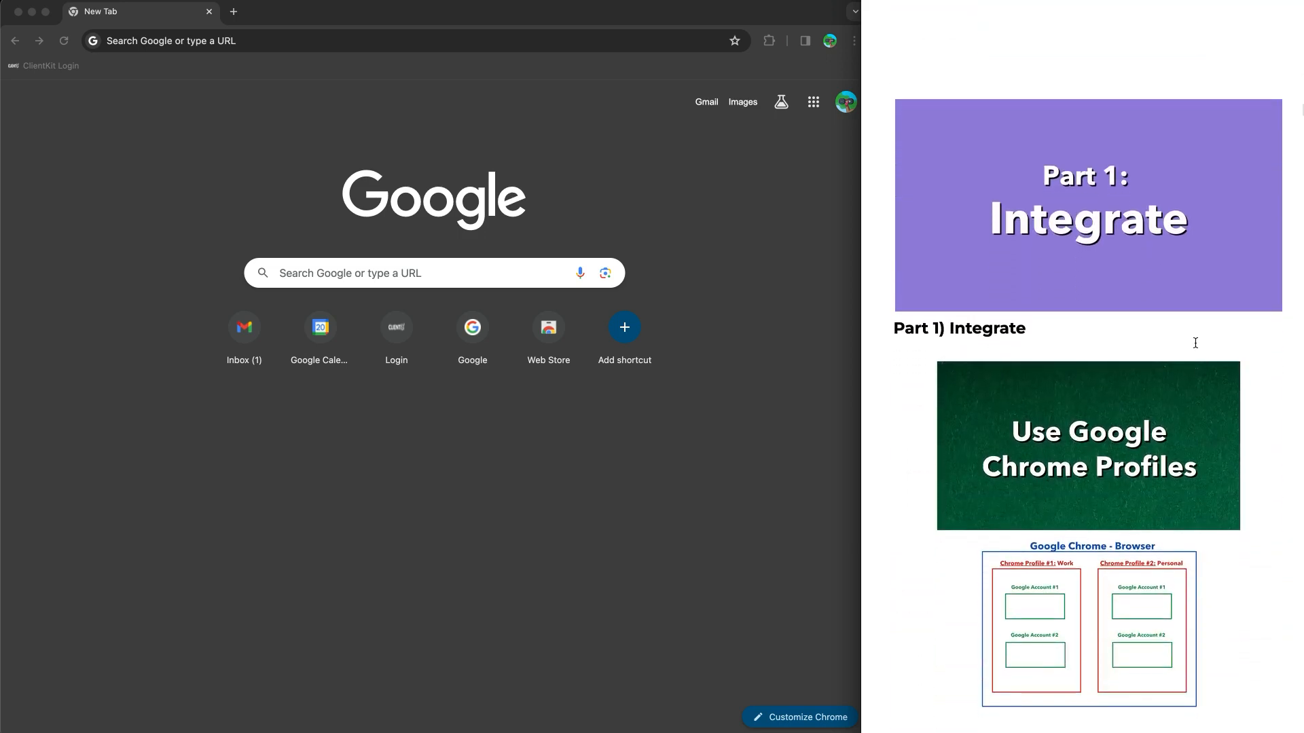
Check in the browser's profile list that the Nutrifit Wellness work profile is active
{"action": "left_click", "coordinate": [827, 275]}
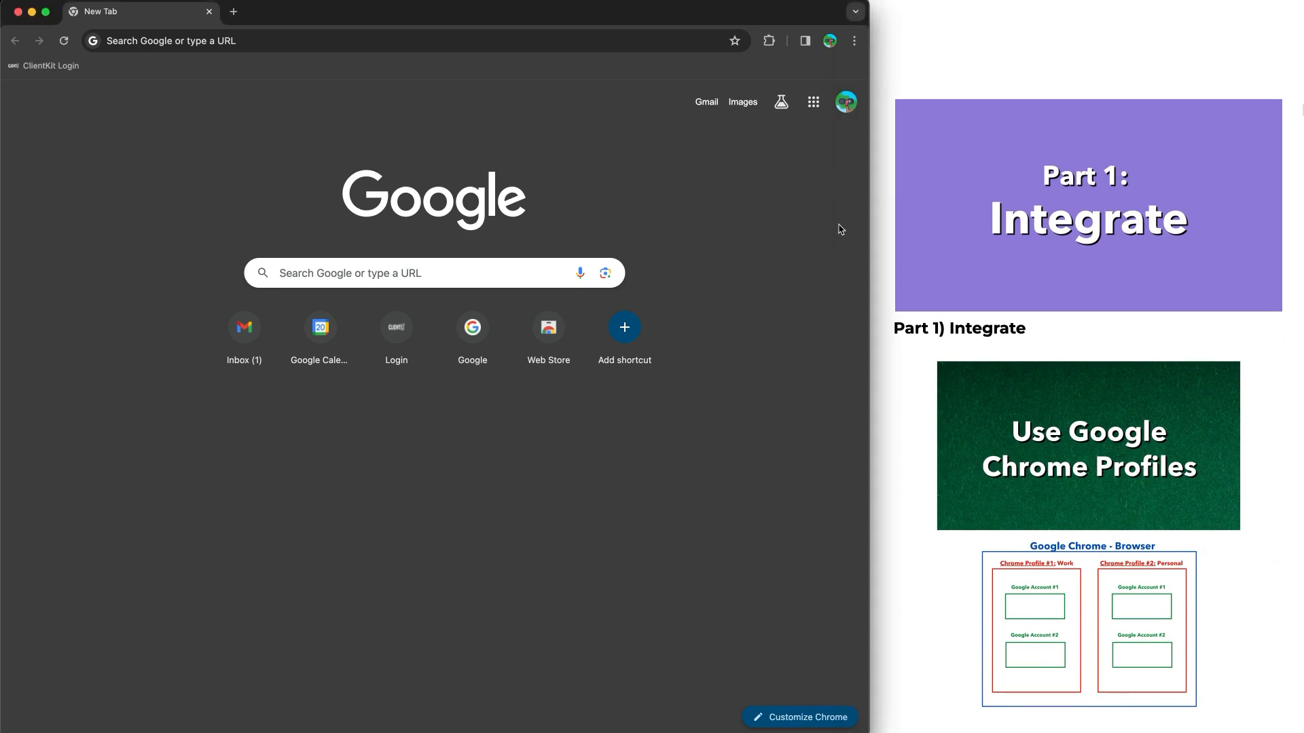
{"action": "left_click", "coordinate": [829, 42]}
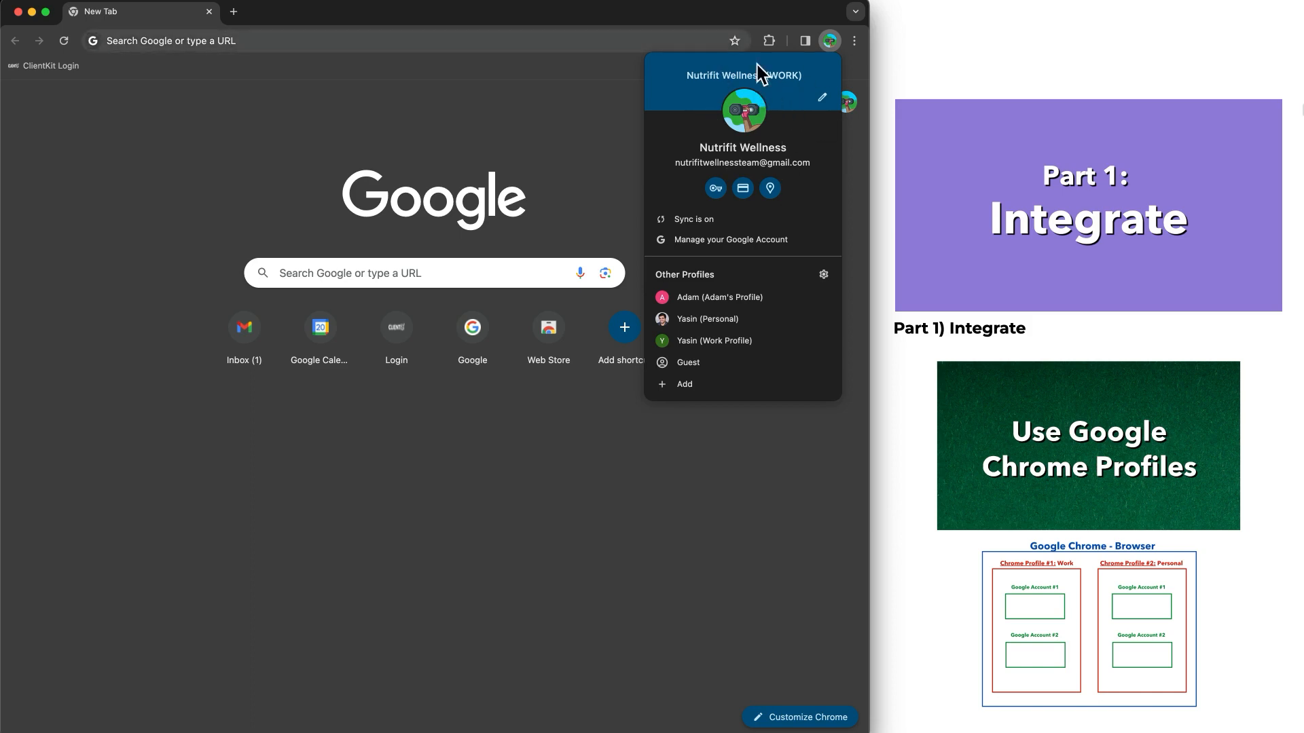
{"action": "left_click", "coordinate": [526, 156]}
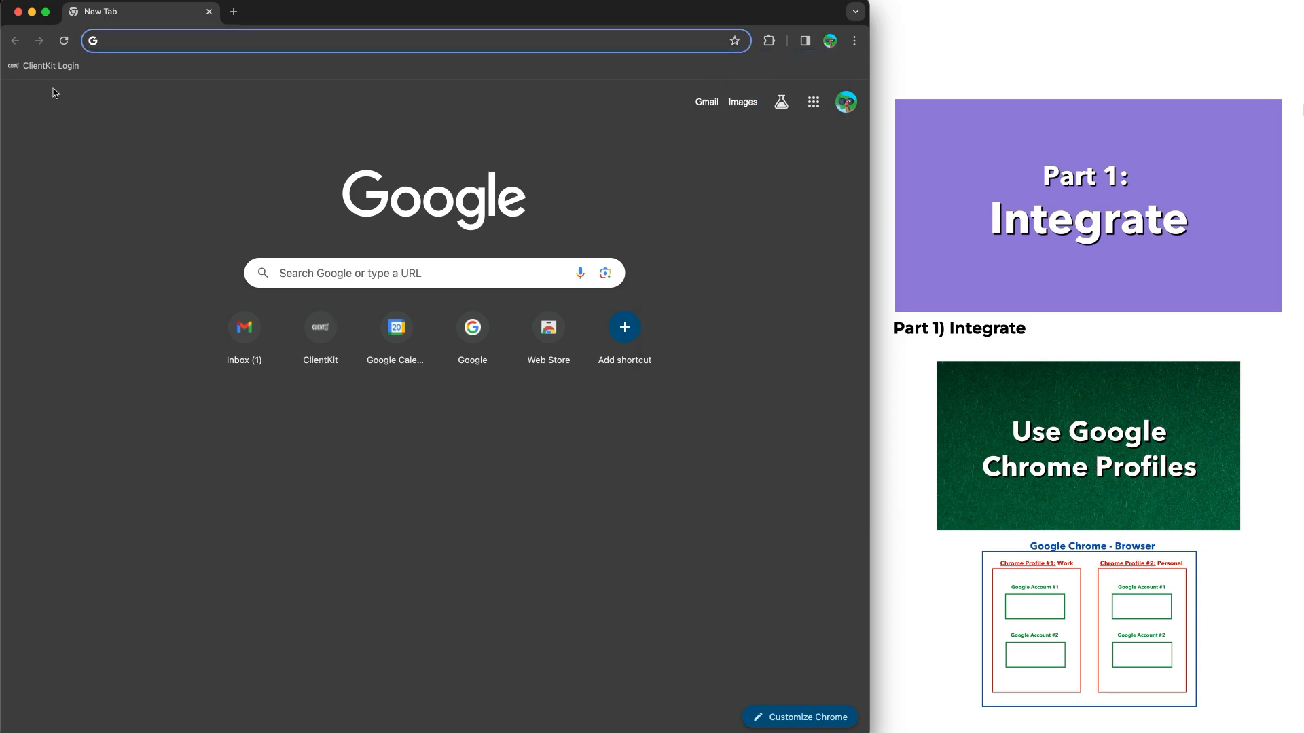
Open the ClientKit dashboard and bring the guide's "Setting Up Integrations" instructions into view
{"action": "left_click", "coordinate": [49, 66]}
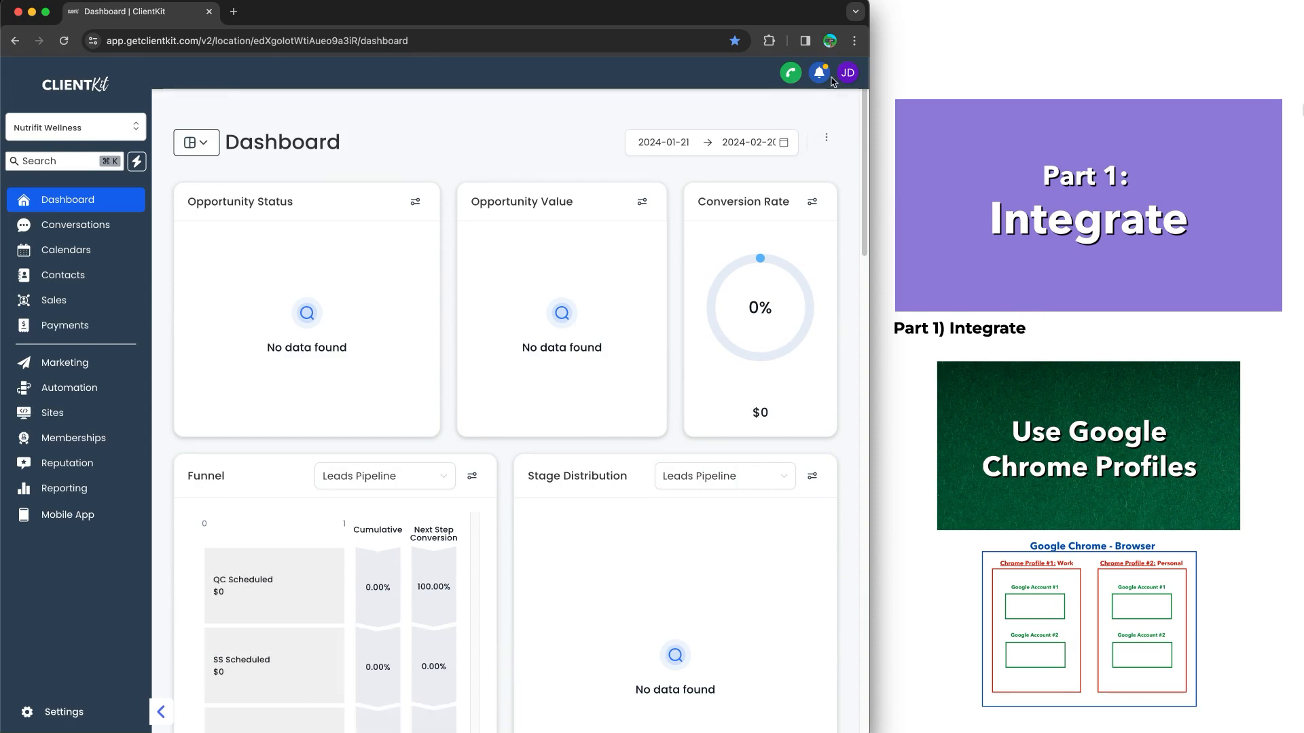
{"action": "scroll", "coordinate": [1097, 392], "scroll_direction": "down", "scroll_amount": 2}
{"action": "scroll", "coordinate": [1096, 392], "scroll_direction": "down", "scroll_amount": 7}
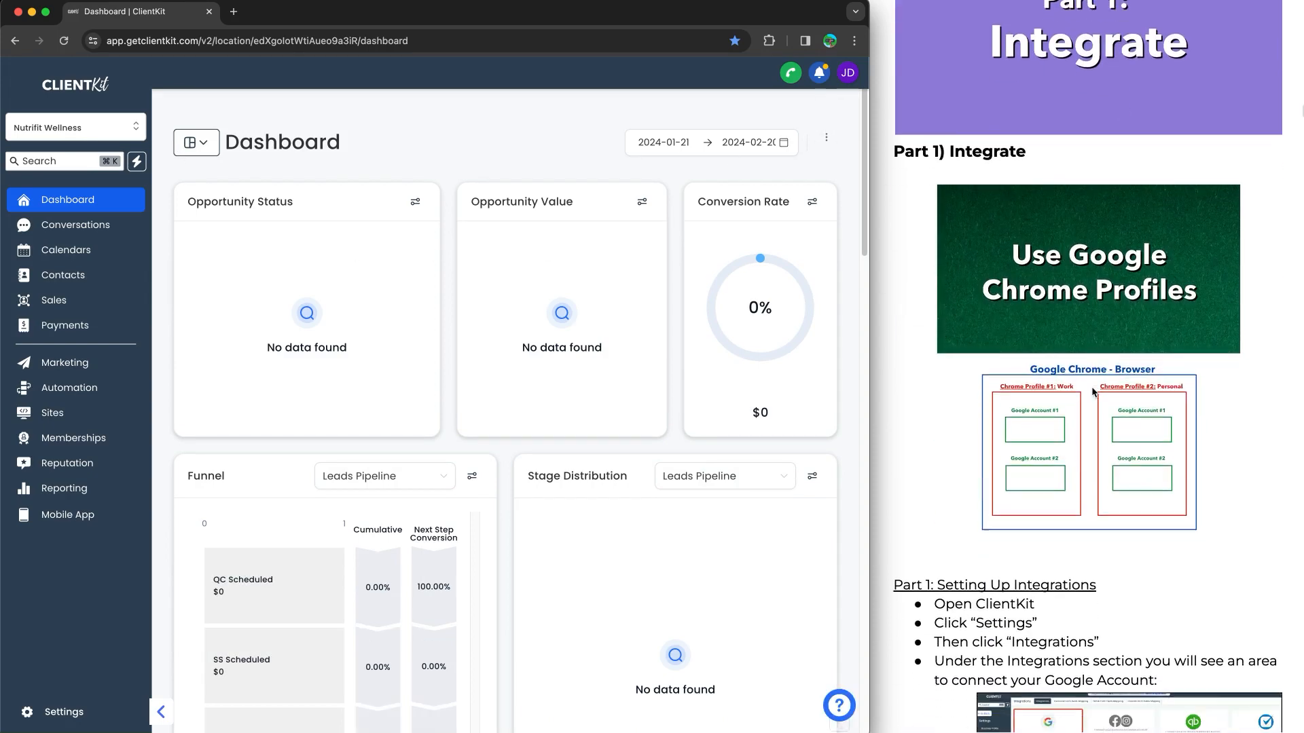
{"action": "scroll", "coordinate": [1091, 391], "scroll_direction": "up", "scroll_amount": 2}
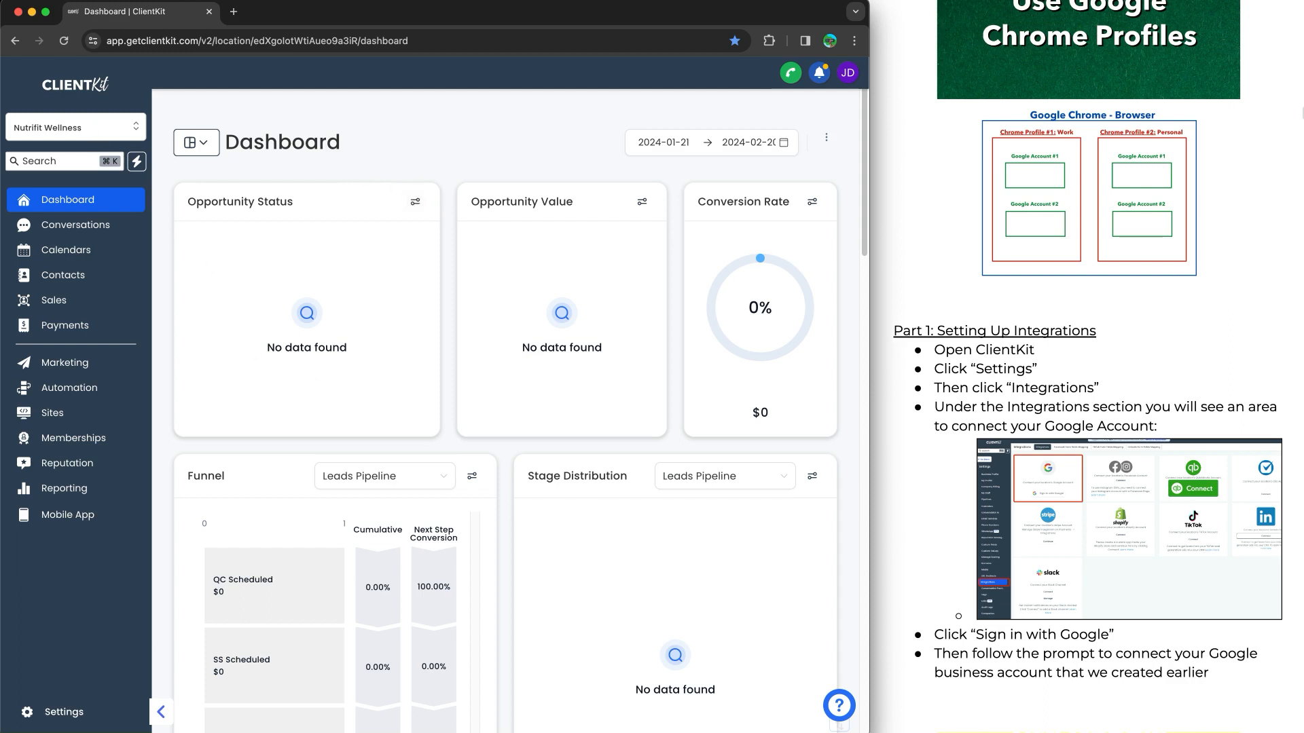
Open the Integrations page in the ClientKit settings
{"action": "key", "text": "ctrl+a"}
{"action": "mouse_move", "coordinate": [81, 540]}
{"action": "left_mouse_down"}
{"action": "mouse_move", "coordinate": [59, 683]}
{"action": "mouse_move", "coordinate": [88, 672]}
{"action": "left_mouse_up"}
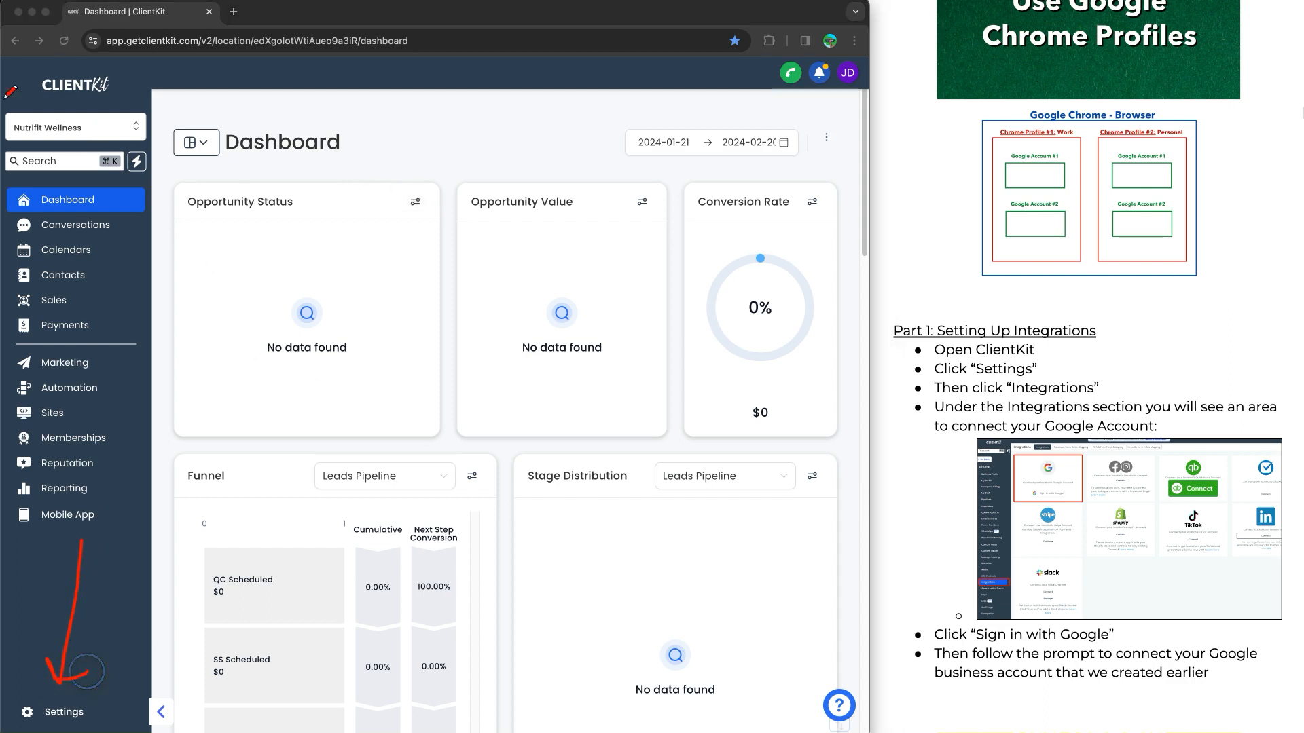
{"action": "key", "text": "Escape"}
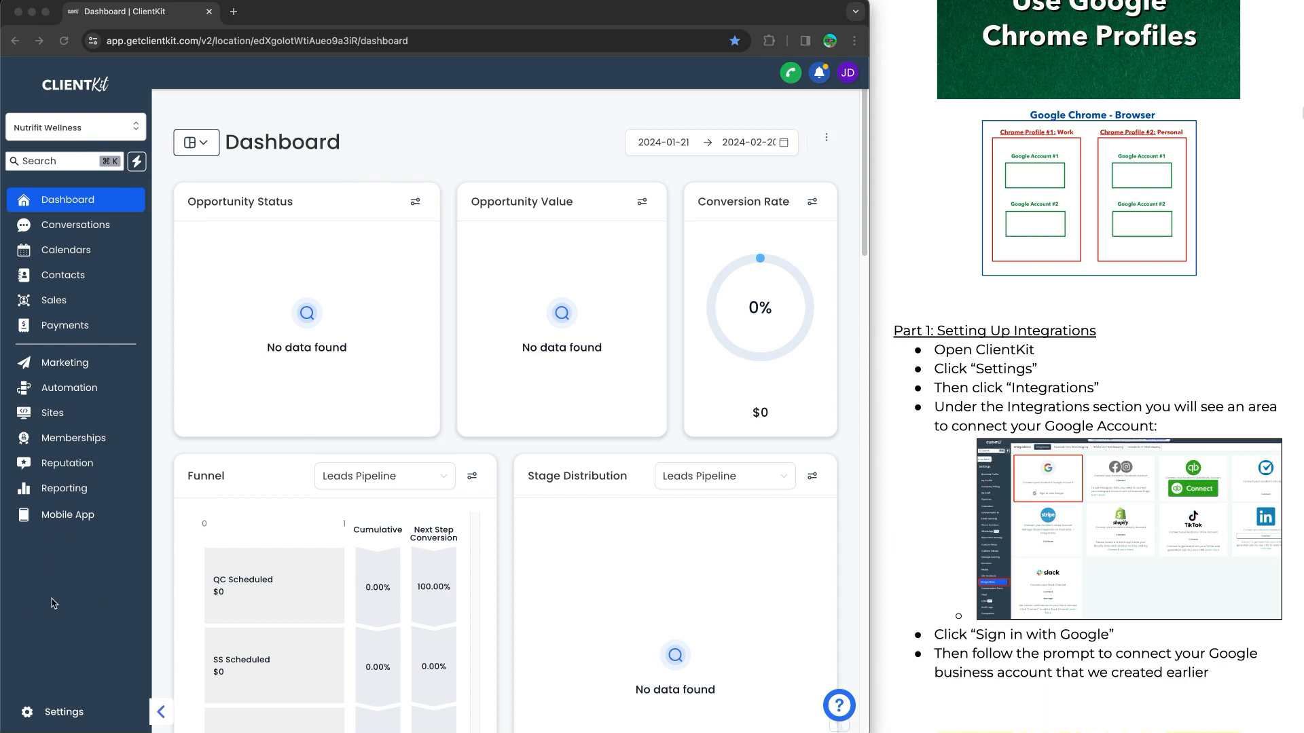
{"action": "left_click", "coordinate": [61, 712]}
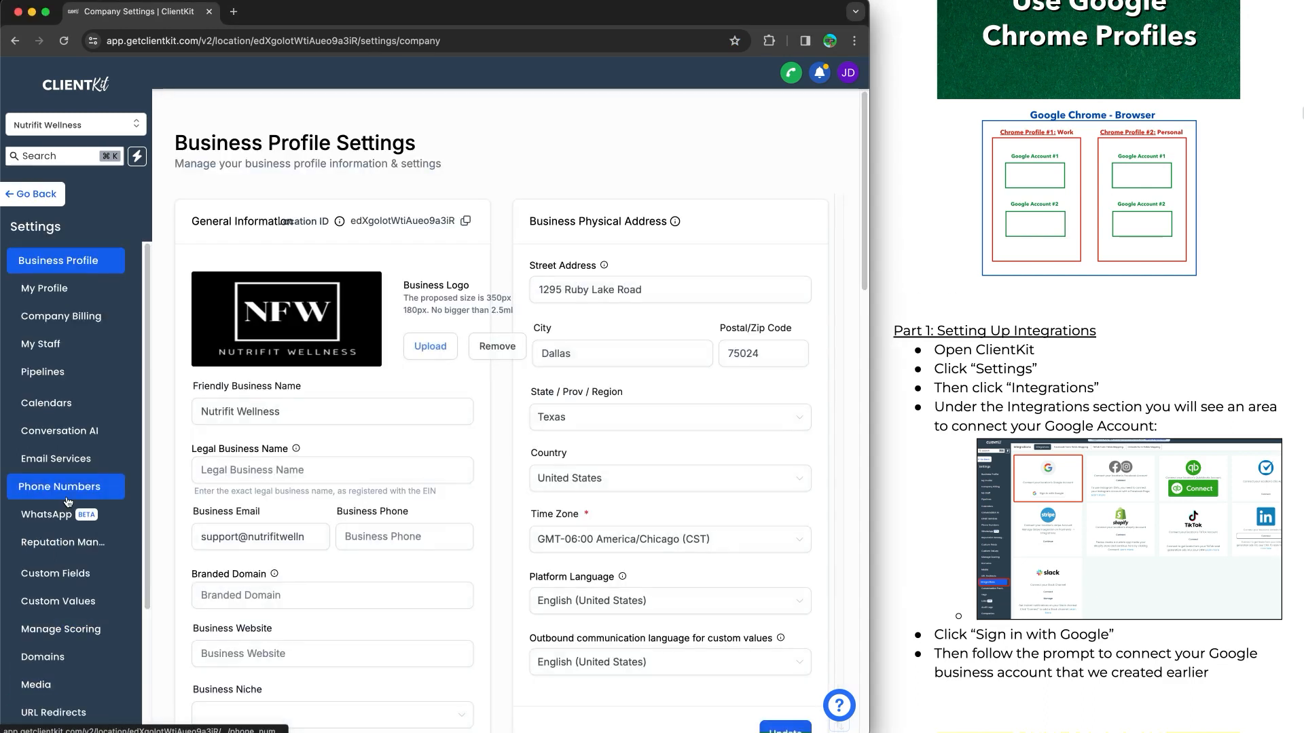
{"action": "scroll", "coordinate": [68, 502], "scroll_direction": "down", "scroll_amount": 2}
{"action": "scroll", "coordinate": [61, 523], "scroll_direction": "down", "scroll_amount": 2}
{"action": "mouse_move", "coordinate": [57, 563]}
{"action": "left_mouse_down"}
{"action": "mouse_move", "coordinate": [14, 611]}
{"action": "mouse_move", "coordinate": [102, 577]}
{"action": "mouse_move", "coordinate": [34, 556]}
{"action": "left_mouse_up"}
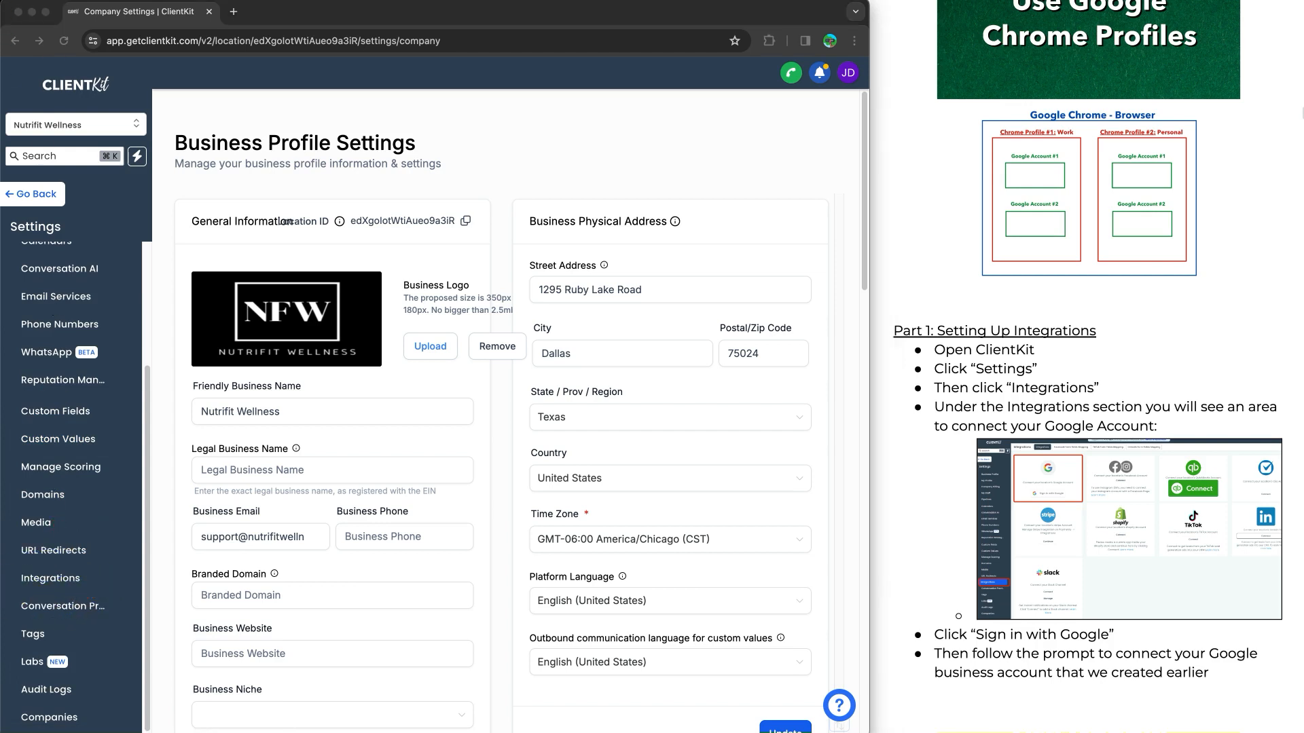
{"action": "left_click", "coordinate": [61, 578]}
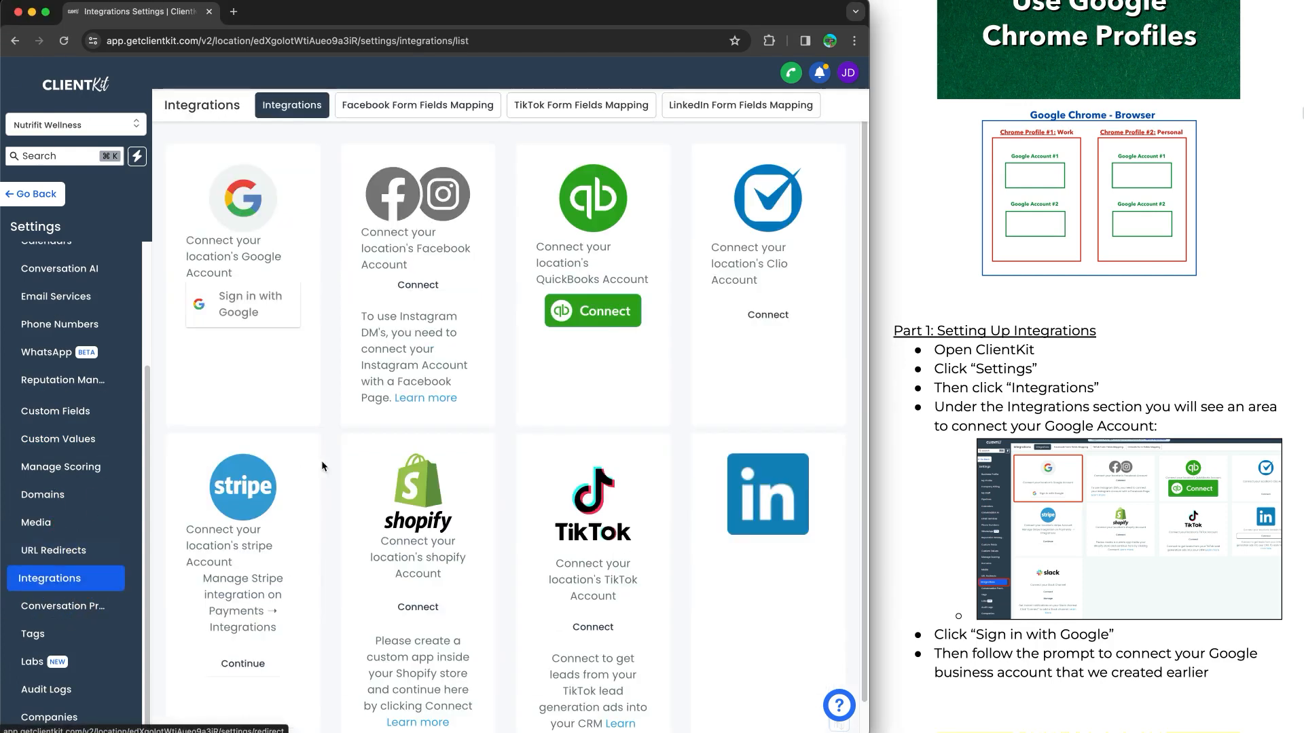
Widen the browser window and delete the existing Google account connection on the Integrations page
{"action": "left_click_drag", "start_coordinate": [870, 317], "coordinate": [1115, 314]}
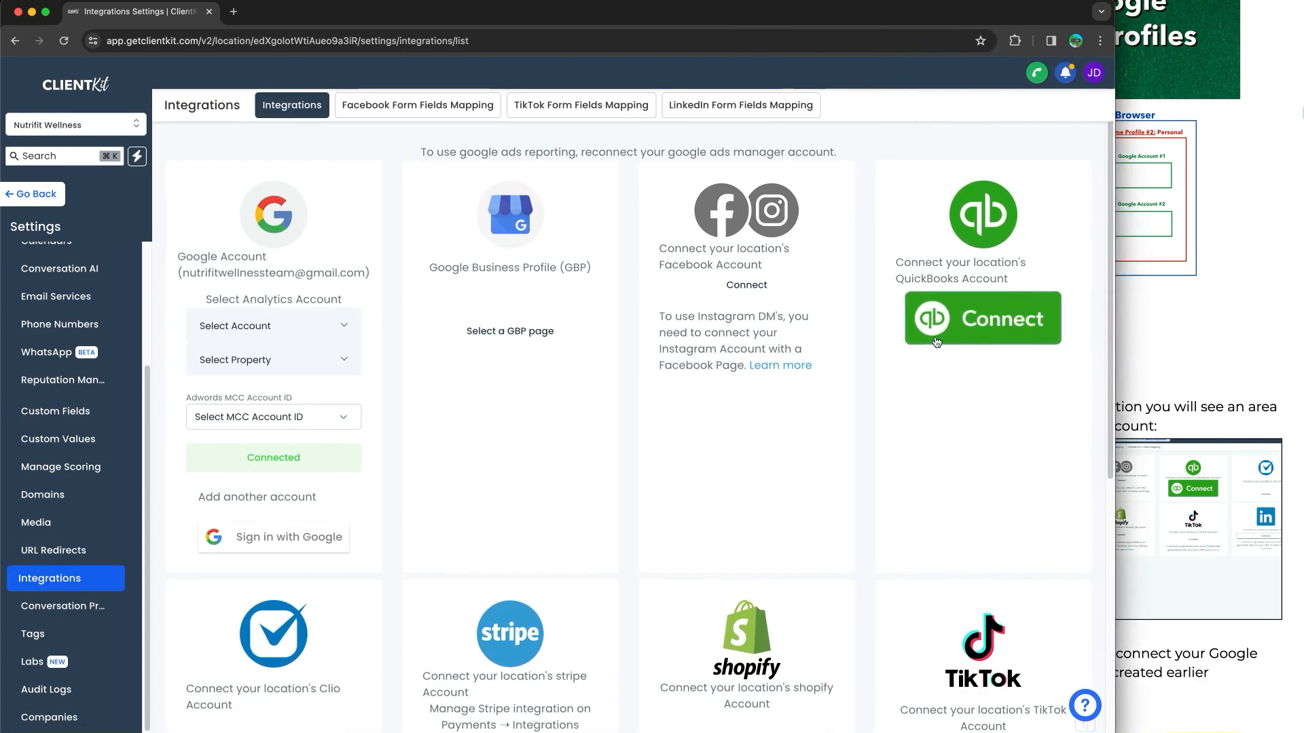
{"action": "mouse_move", "coordinate": [259, 150]}
{"action": "left_mouse_down"}
{"action": "mouse_move", "coordinate": [369, 138]}
{"action": "mouse_move", "coordinate": [405, 437]}
{"action": "mouse_move", "coordinate": [311, 573]}
{"action": "mouse_move", "coordinate": [167, 418]}
{"action": "mouse_move", "coordinate": [169, 187]}
{"action": "mouse_move", "coordinate": [258, 150]}
{"action": "left_mouse_up"}
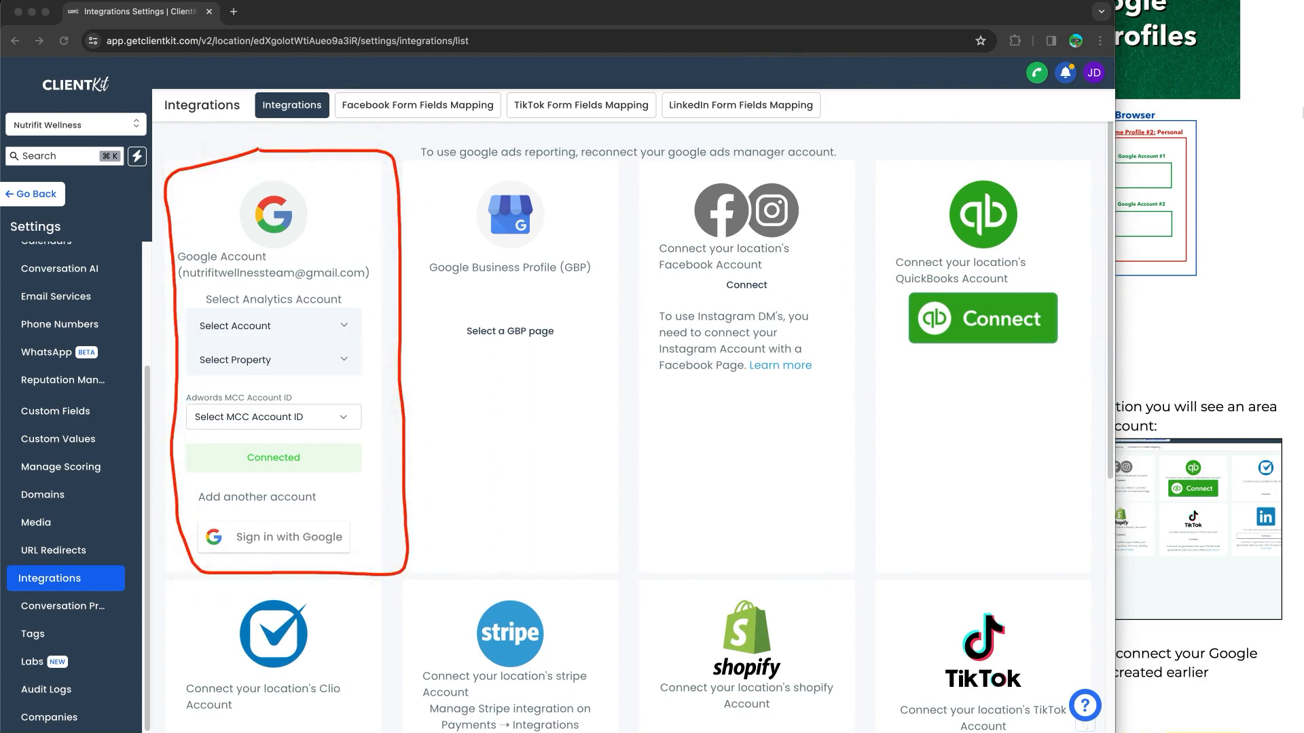
{"action": "left_click", "coordinate": [319, 457]}
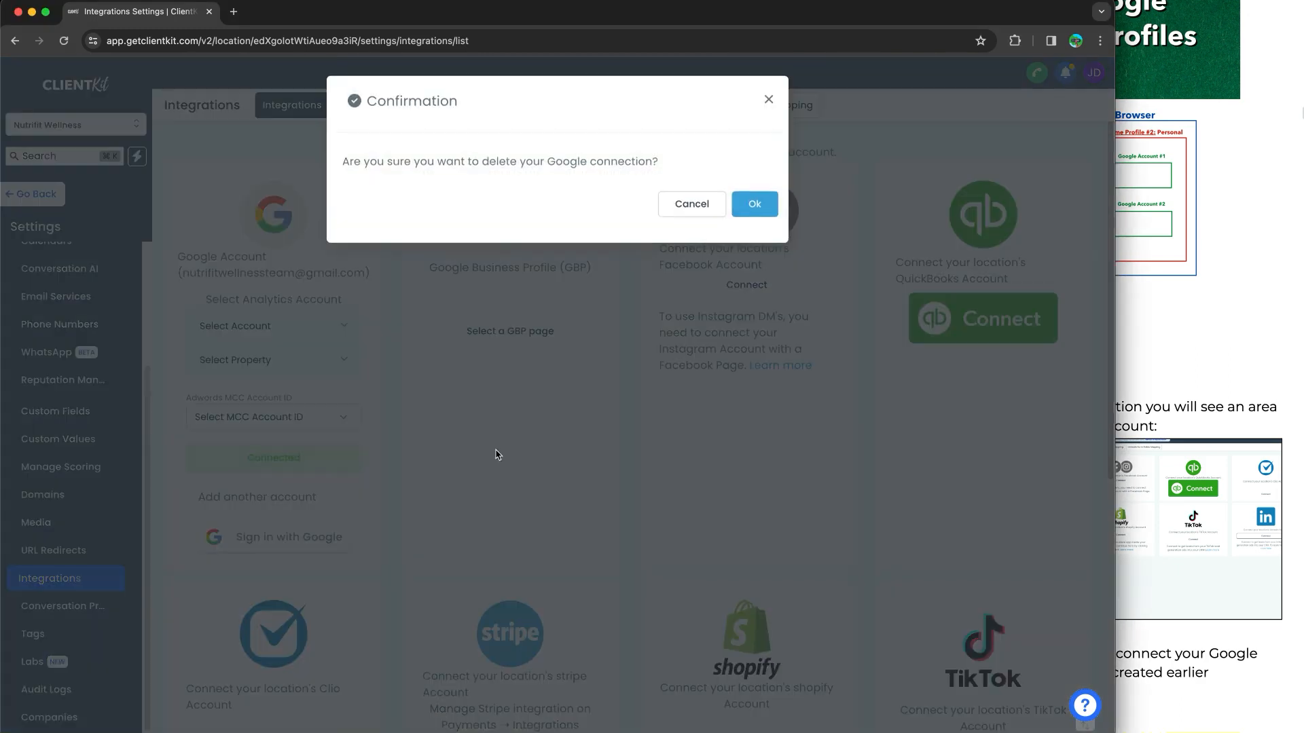
{"action": "left_click", "coordinate": [771, 203]}
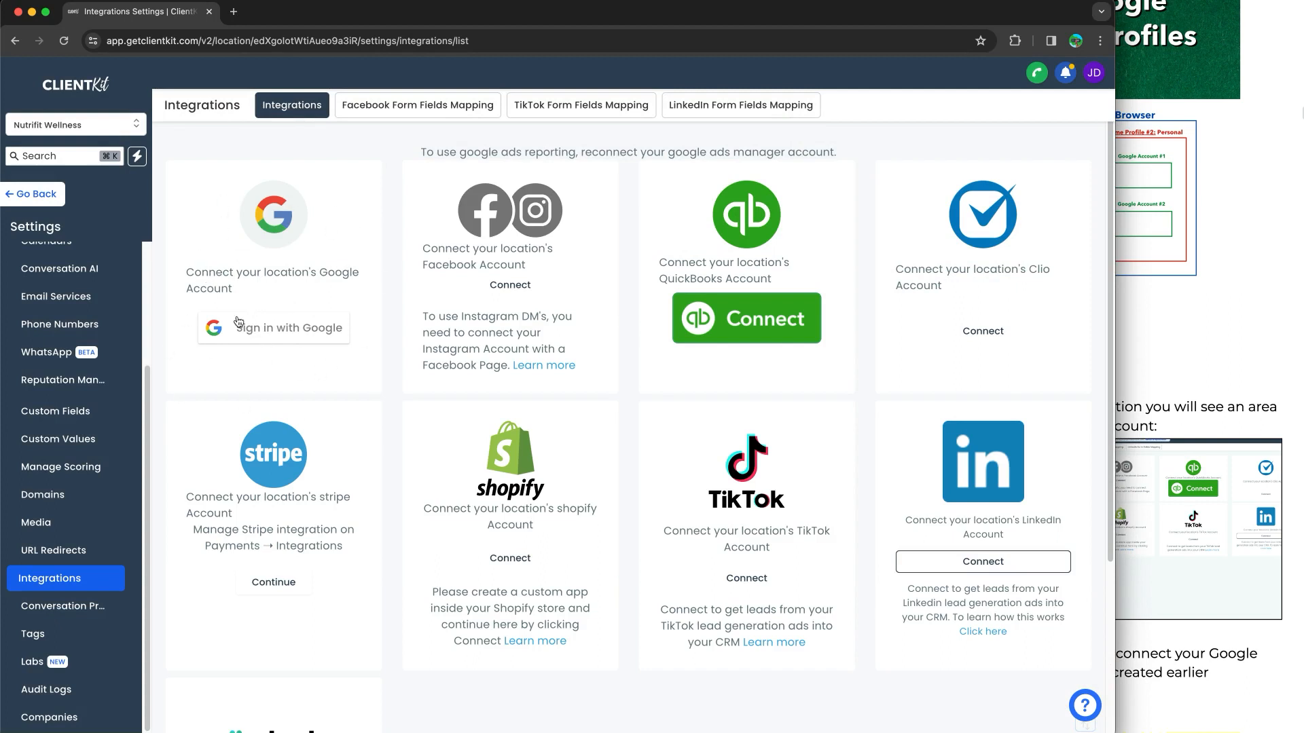
Connect the Nutrifit Wellness Google account to ClientKit, allowing Lead Connector all requested permissions, and close the business-linking page
{"action": "left_click", "coordinate": [273, 330]}
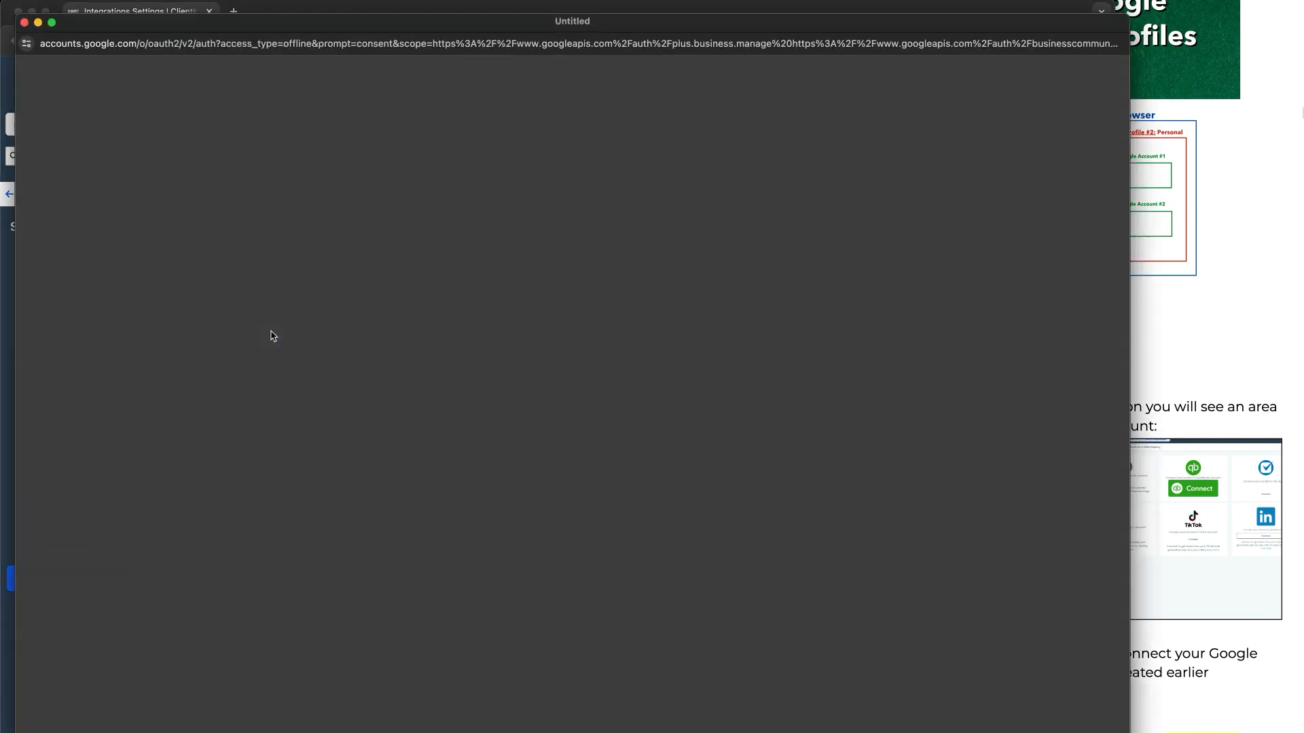
{"action": "left_click_drag", "start_coordinate": [638, 24], "coordinate": [642, 0]}
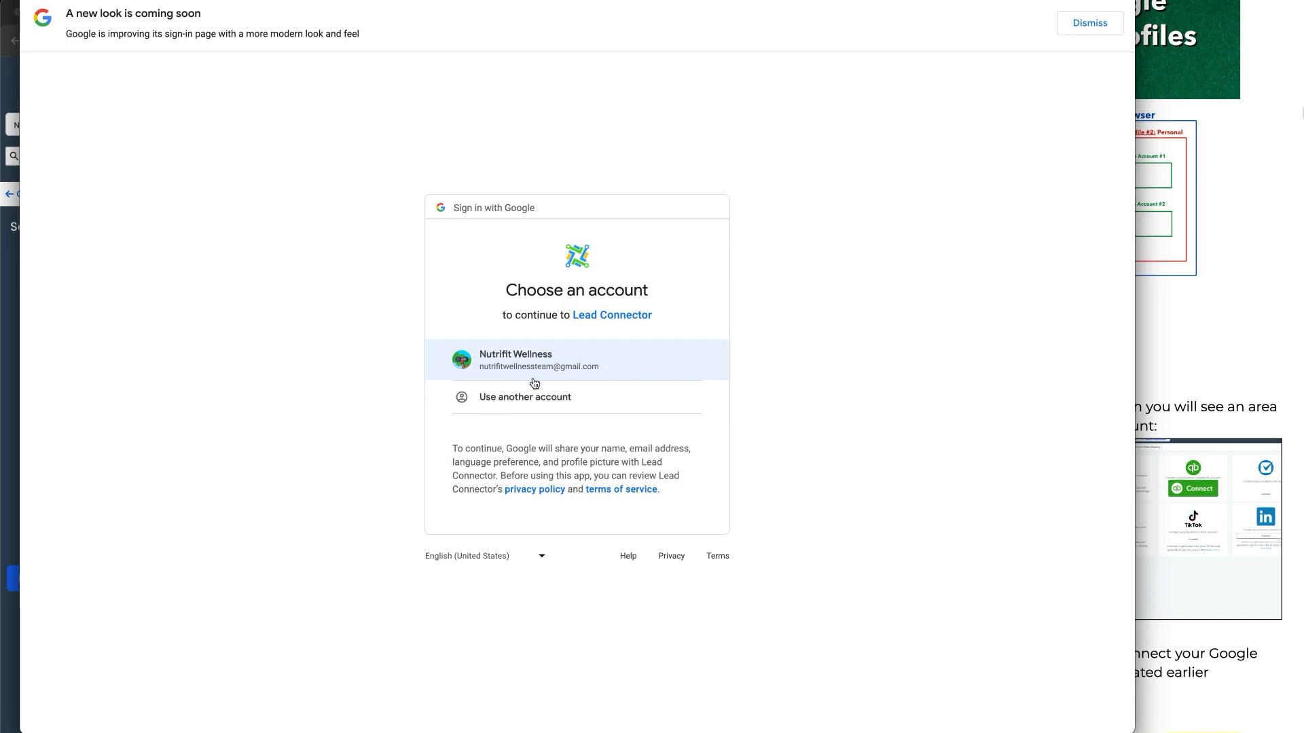
{"action": "left_click", "coordinate": [539, 375]}
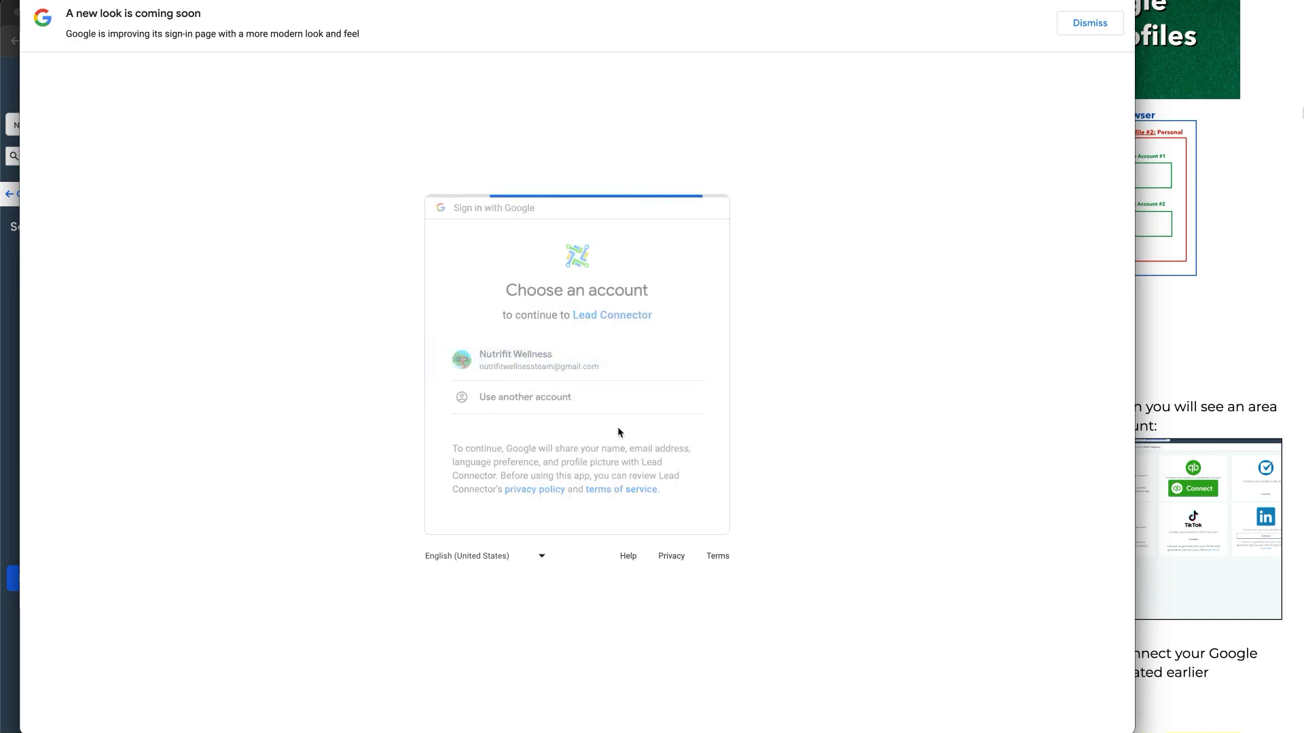
{"action": "left_click", "coordinate": [650, 474]}
{"action": "scroll", "coordinate": [649, 392], "scroll_direction": "down", "scroll_amount": 3}
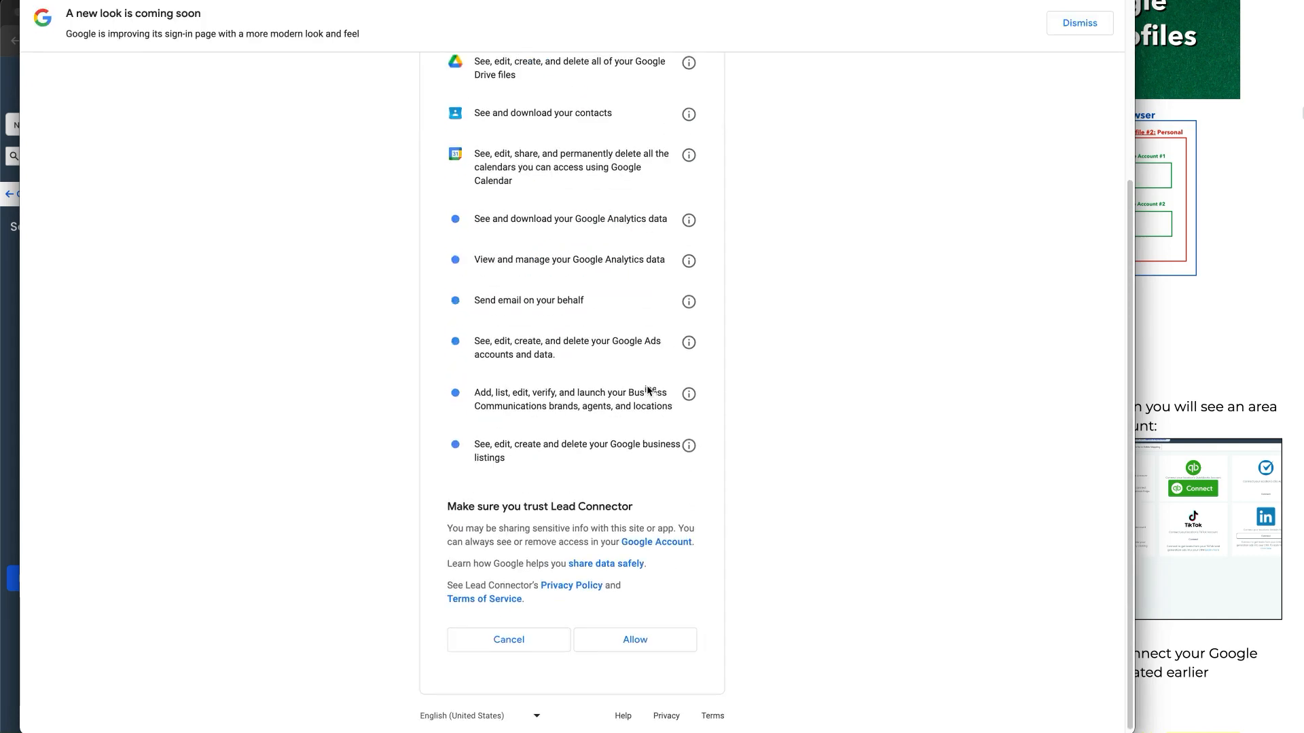
{"action": "left_click", "coordinate": [638, 636]}
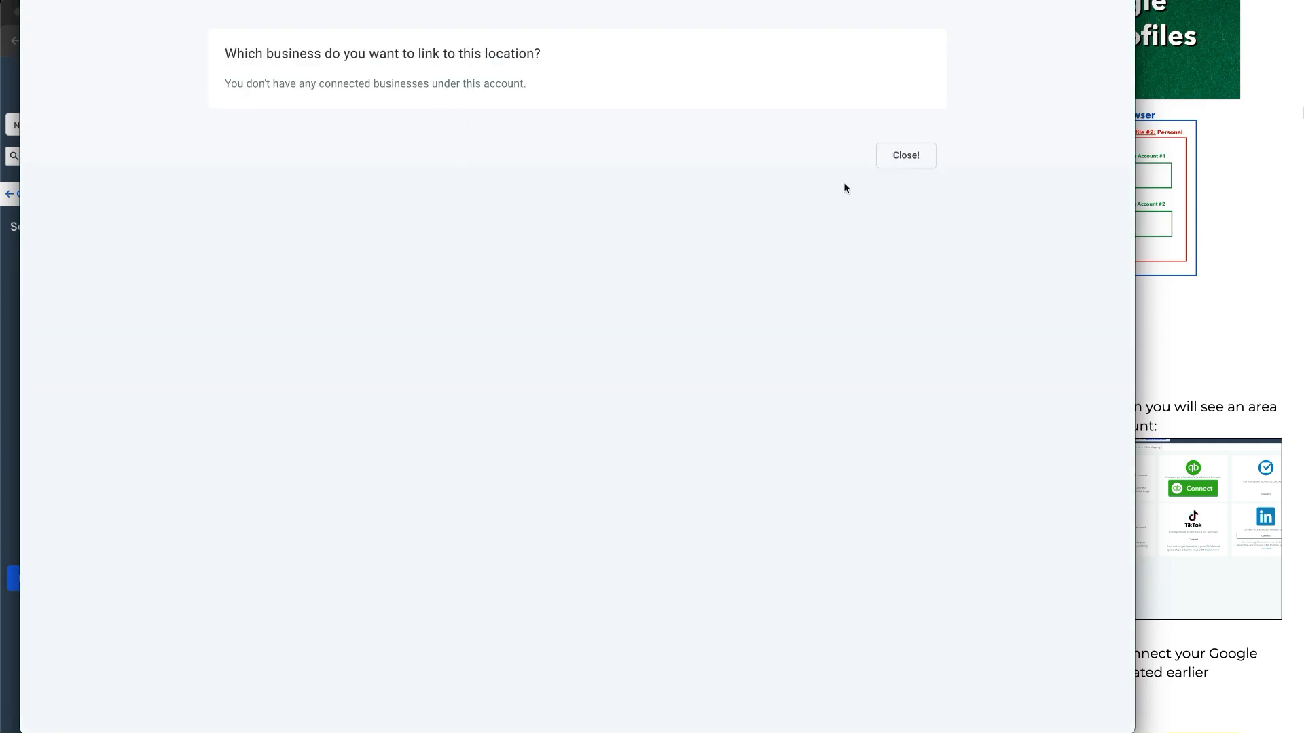
{"action": "left_click", "coordinate": [905, 159]}
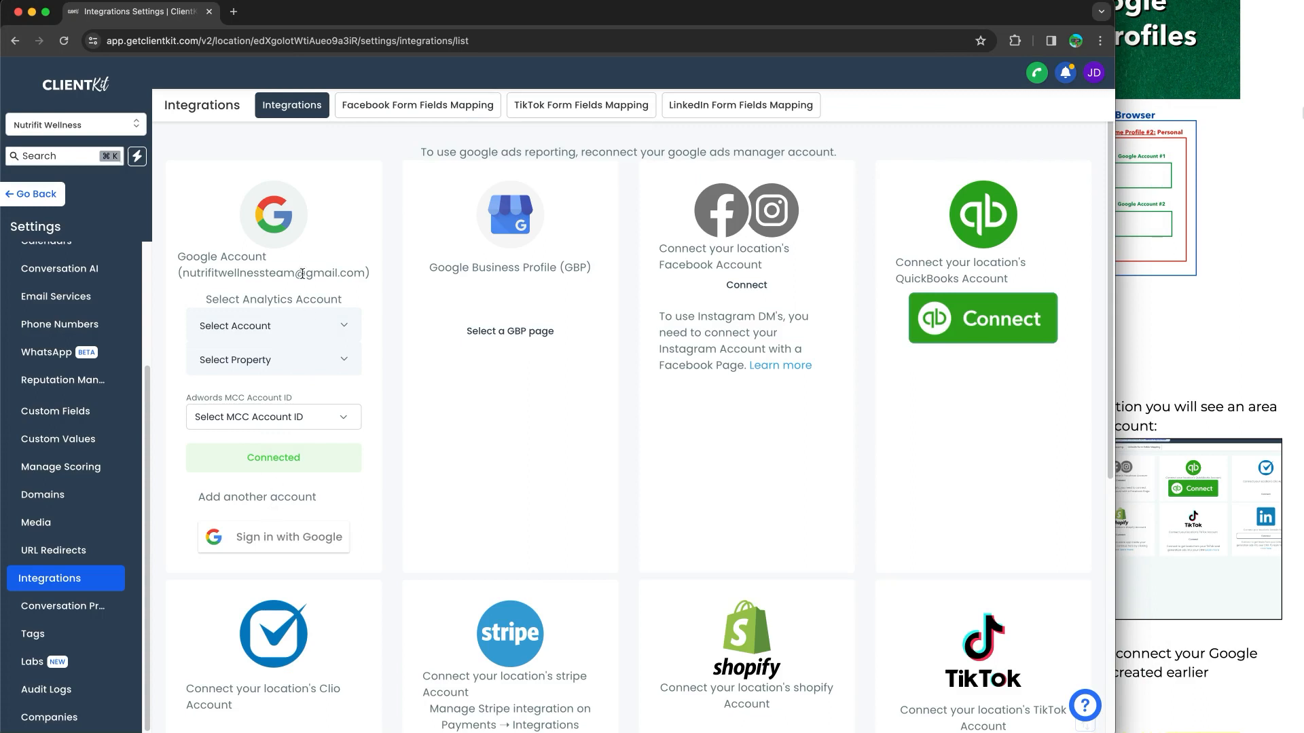
{"action": "mouse_move", "coordinate": [254, 152]}
{"action": "left_mouse_down"}
{"action": "mouse_move", "coordinate": [410, 177]}
{"action": "mouse_move", "coordinate": [401, 533]}
{"action": "mouse_move", "coordinate": [204, 562]}
{"action": "mouse_move", "coordinate": [151, 299]}
{"action": "mouse_move", "coordinate": [205, 145]}
{"action": "mouse_move", "coordinate": [224, 141]}
{"action": "left_mouse_up"}
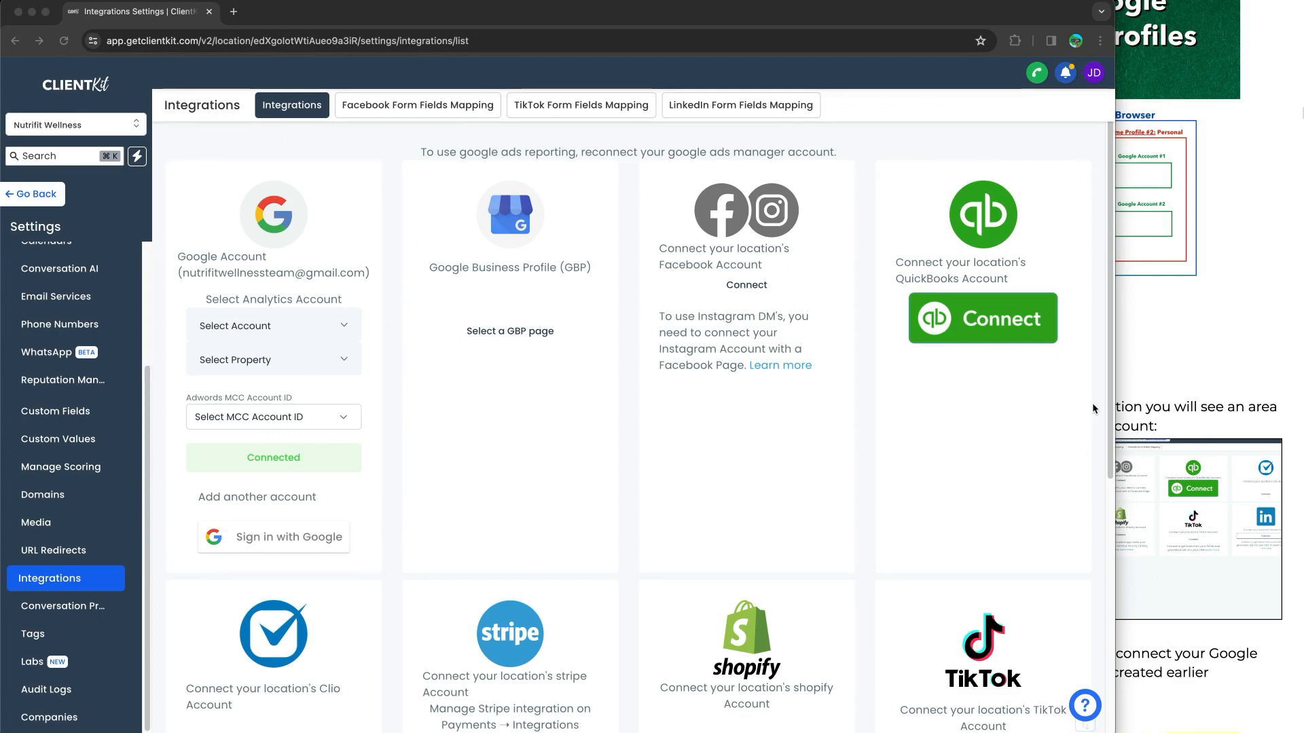
Read the guide's Part 2 on Sync Settings, including the Connections & Syncing instructions
{"action": "left_click", "coordinate": [1162, 340]}
{"action": "scroll", "coordinate": [1106, 398], "scroll_direction": "down", "scroll_amount": 3}
{"action": "scroll", "coordinate": [1105, 398], "scroll_direction": "down", "scroll_amount": 8}
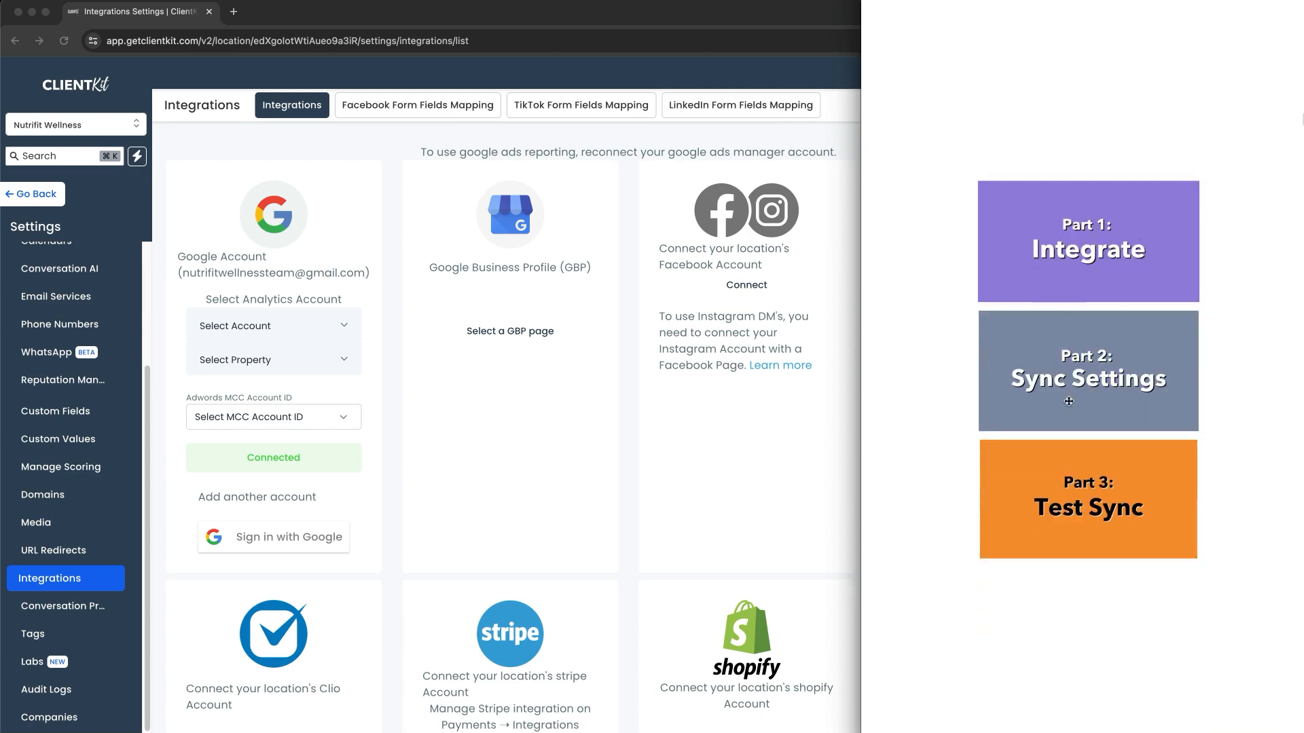
{"action": "scroll", "coordinate": [1068, 402], "scroll_direction": "down", "scroll_amount": 10}
{"action": "scroll", "coordinate": [1068, 402], "scroll_direction": "down", "scroll_amount": 4}
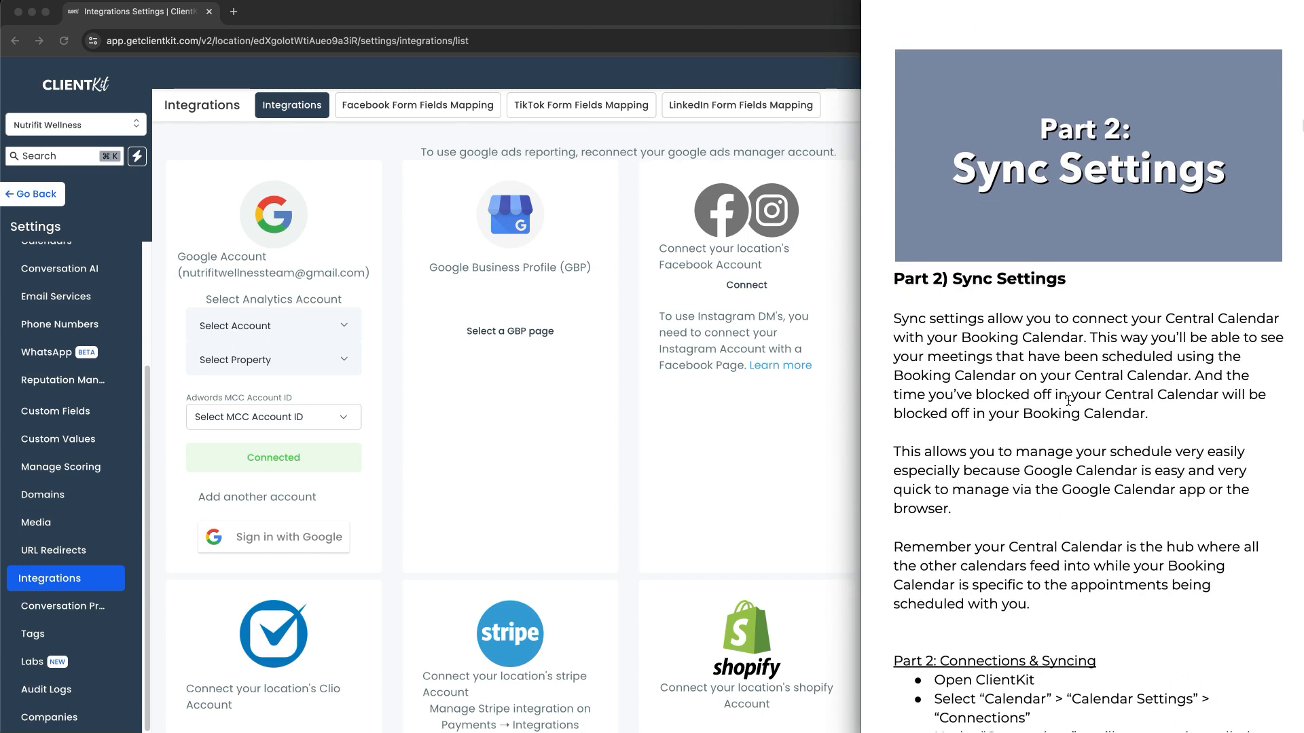
{"action": "scroll", "coordinate": [1069, 401], "scroll_direction": "down", "scroll_amount": 1}
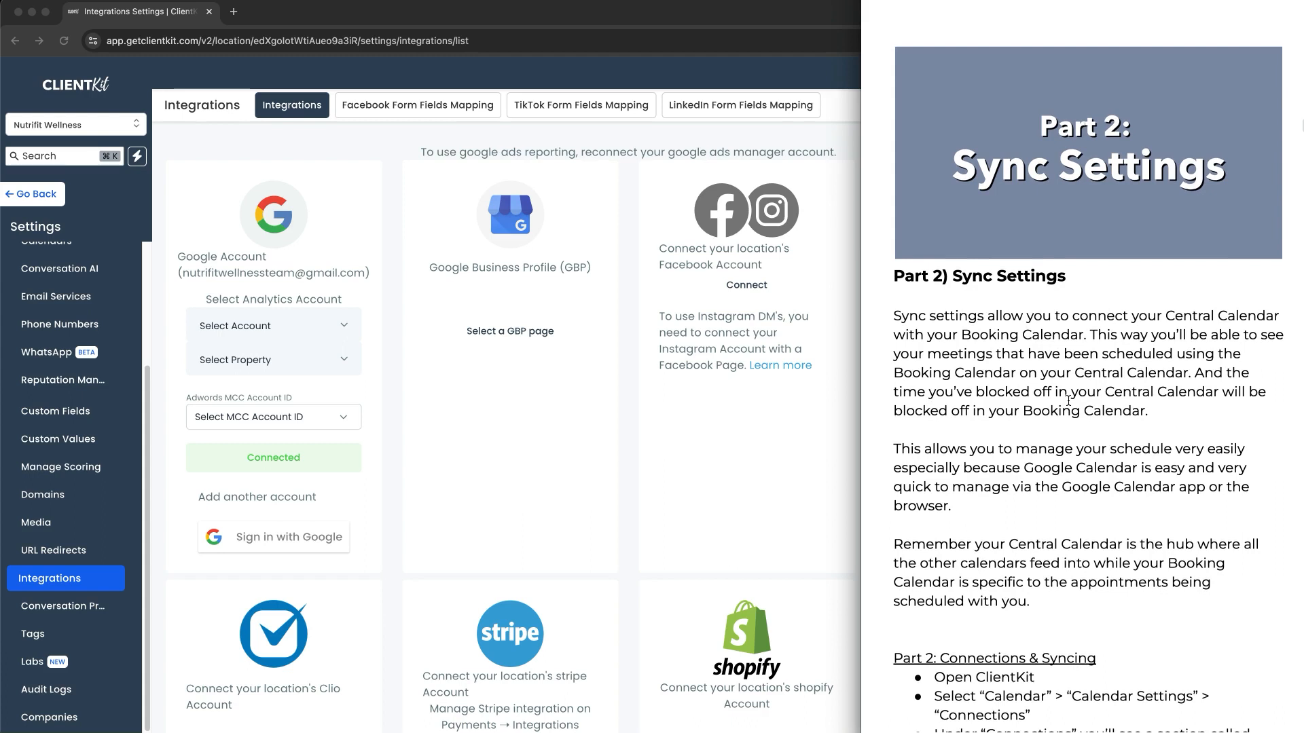
{"action": "scroll", "coordinate": [1068, 401], "scroll_direction": "down", "scroll_amount": 5}
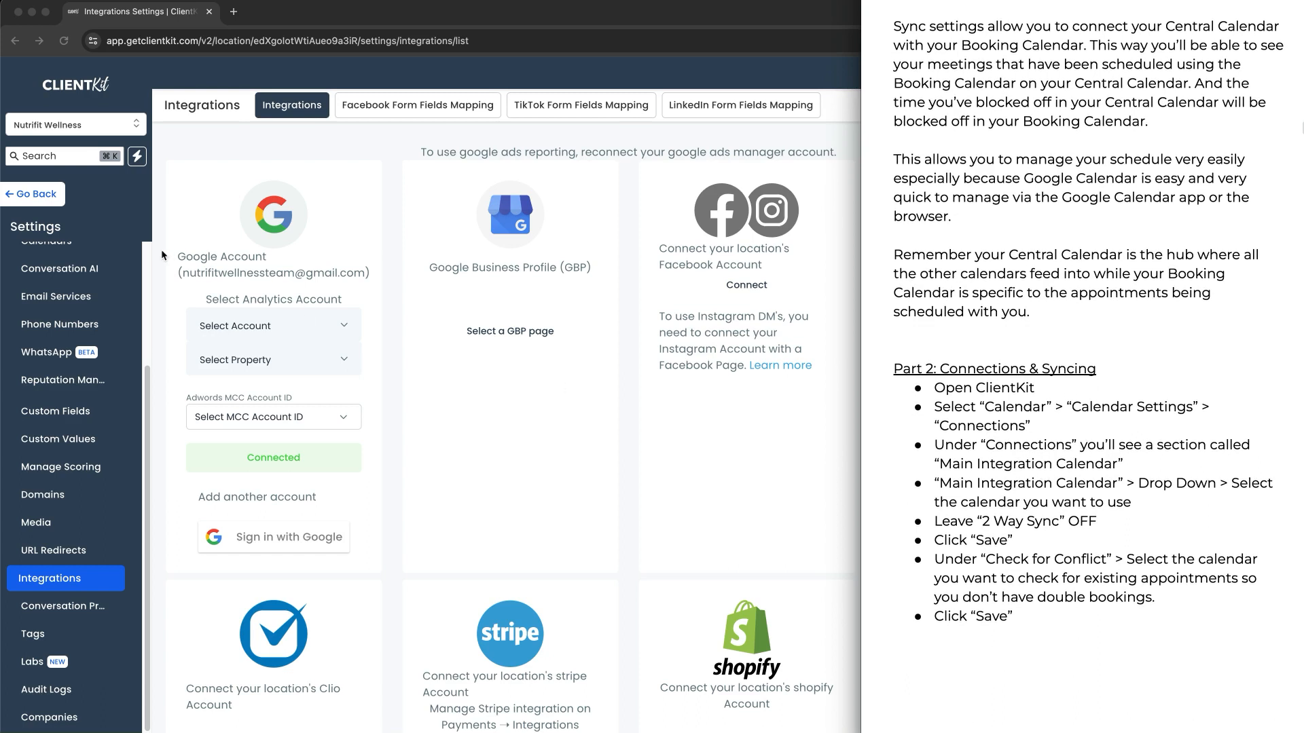
Leave the Integrations settings for the main dashboard and open Calendar Settings from the Calendars section
{"action": "left_click", "coordinate": [172, 359]}
{"action": "scroll", "coordinate": [67, 326], "scroll_direction": "up", "scroll_amount": 2}
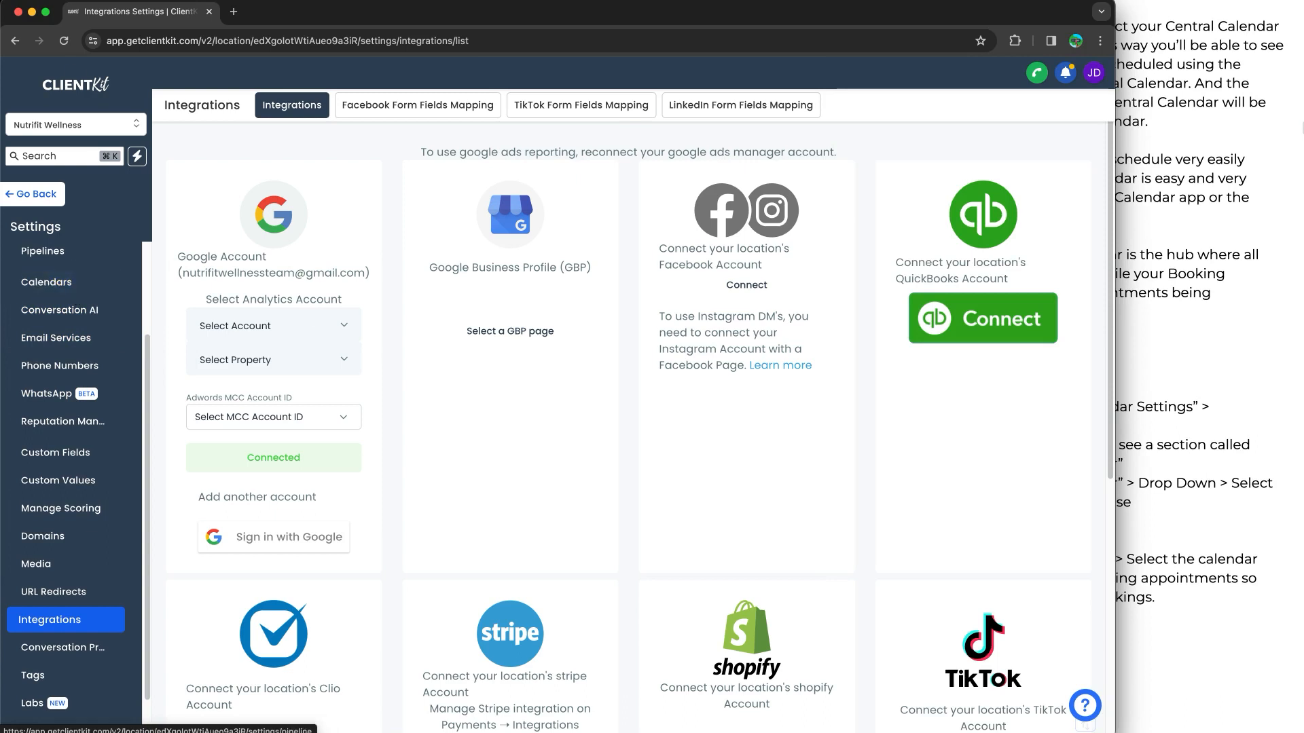
{"action": "key", "text": "ctrl+a"}
{"action": "mouse_move", "coordinate": [55, 263]}
{"action": "left_mouse_down"}
{"action": "mouse_move", "coordinate": [44, 263]}
{"action": "mouse_move", "coordinate": [68, 303]}
{"action": "mouse_move", "coordinate": [45, 267]}
{"action": "left_mouse_up"}
{"action": "mouse_move", "coordinate": [46, 216]}
{"action": "left_mouse_down"}
{"action": "mouse_move", "coordinate": [24, 209]}
{"action": "mouse_move", "coordinate": [75, 229]}
{"action": "mouse_move", "coordinate": [59, 214]}
{"action": "left_mouse_up"}
{"action": "mouse_move", "coordinate": [112, 252]}
{"action": "left_mouse_down"}
{"action": "mouse_move", "coordinate": [83, 277]}
{"action": "mouse_move", "coordinate": [114, 280]}
{"action": "left_mouse_up"}
{"action": "key", "text": "Escape"}
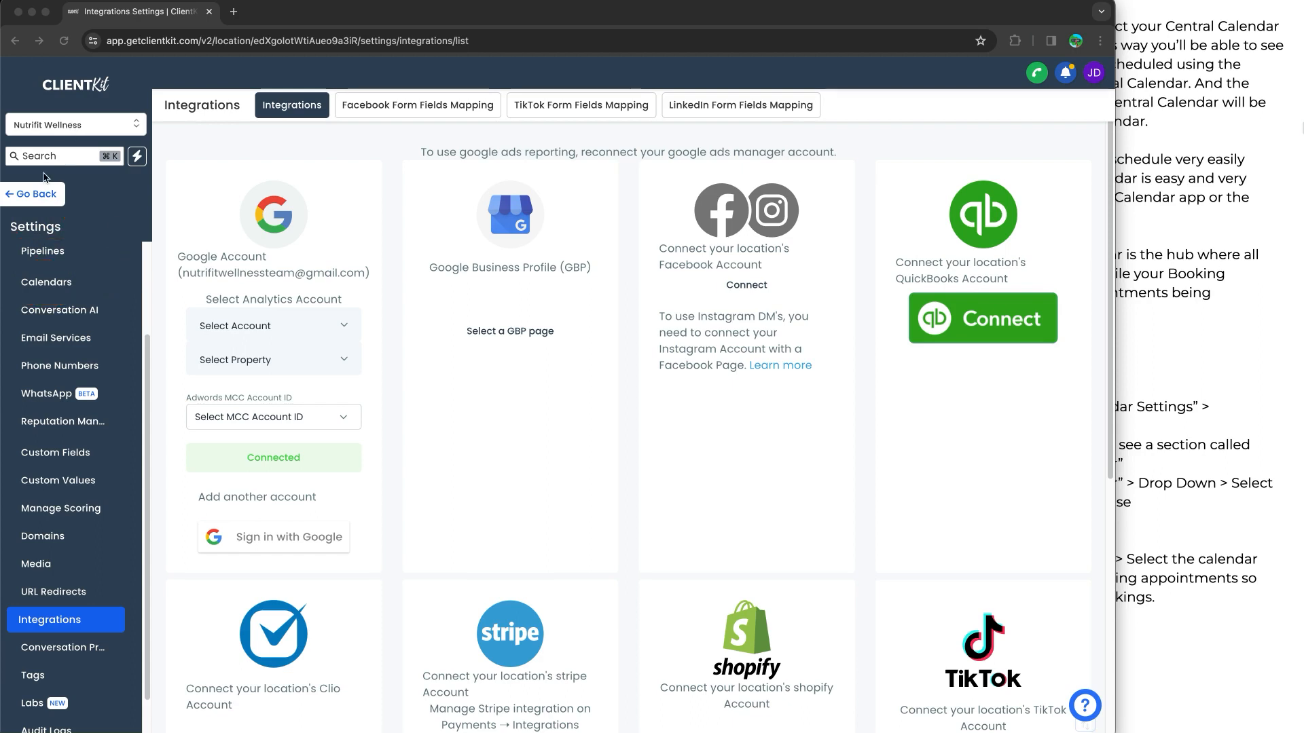
{"action": "left_click", "coordinate": [41, 193]}
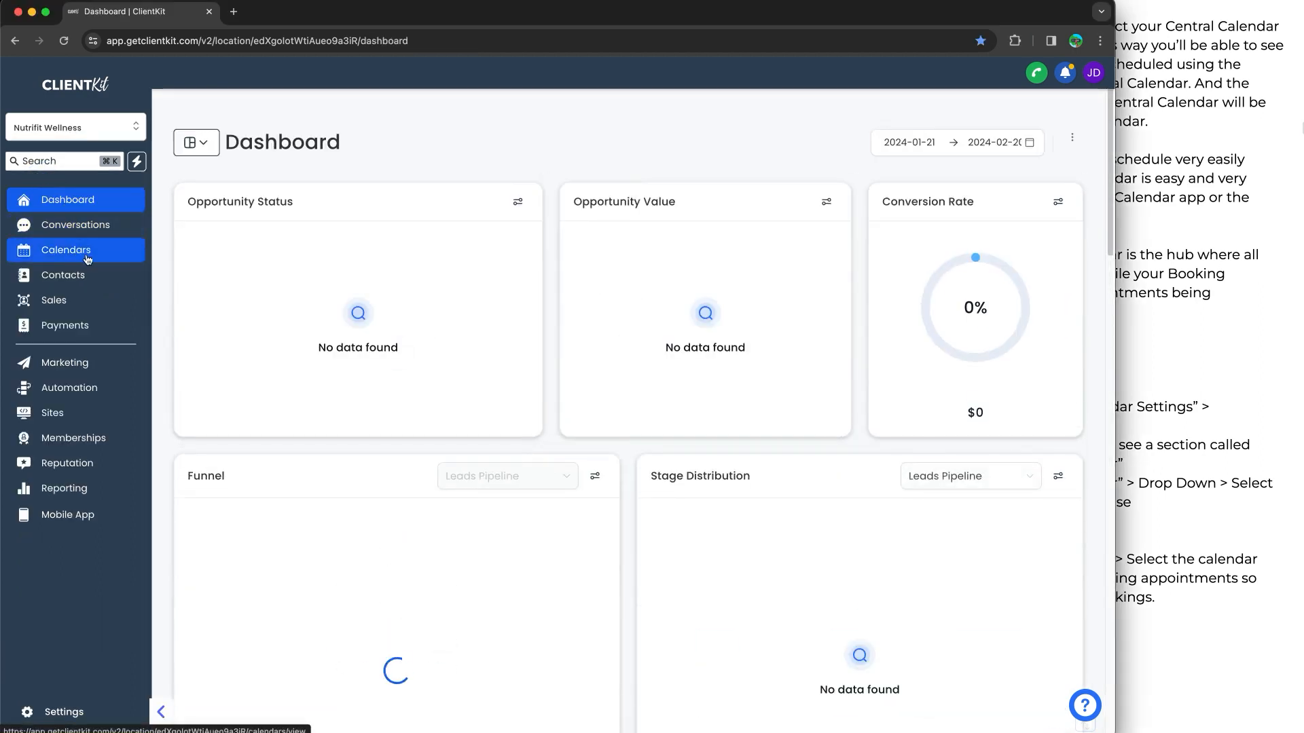
{"action": "left_click", "coordinate": [82, 252]}
{"action": "left_click", "coordinate": [489, 114]}
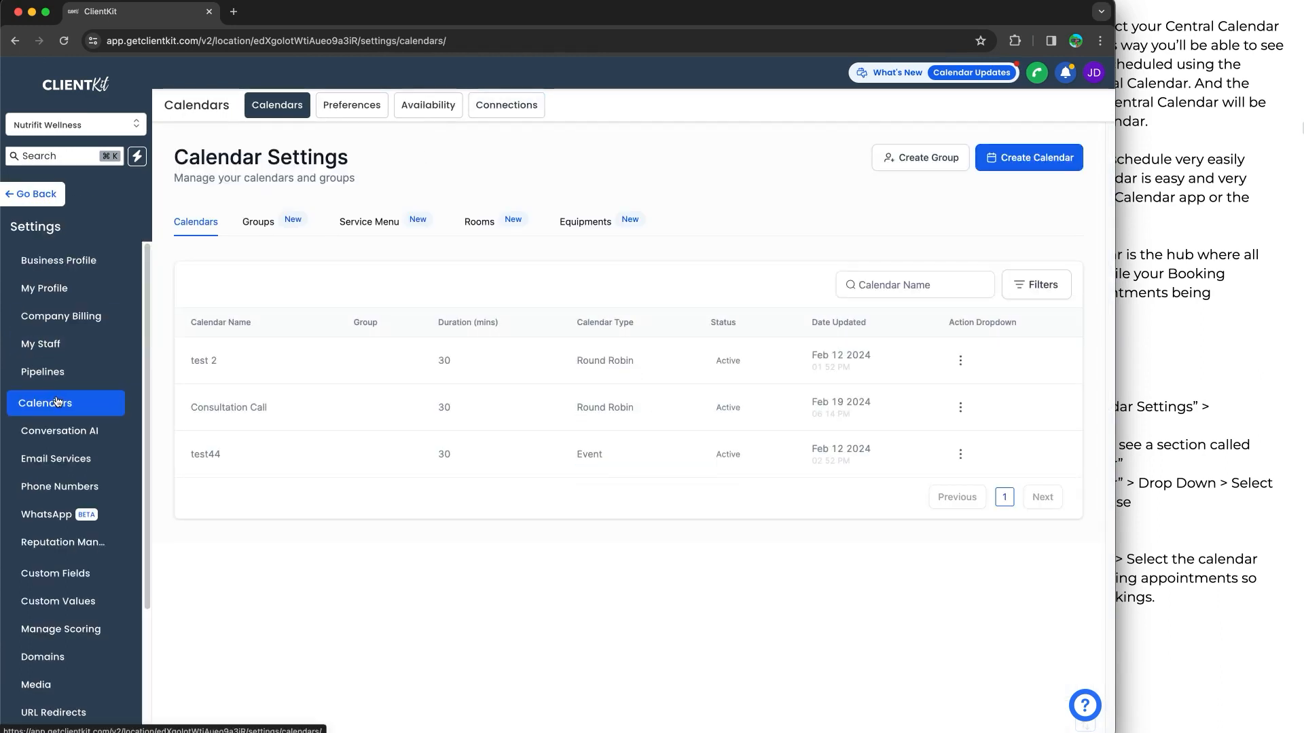
Check the guide's Connections & Syncing instructions and open the calendar Connections settings in ClientKit
{"action": "left_click", "coordinate": [1155, 342]}
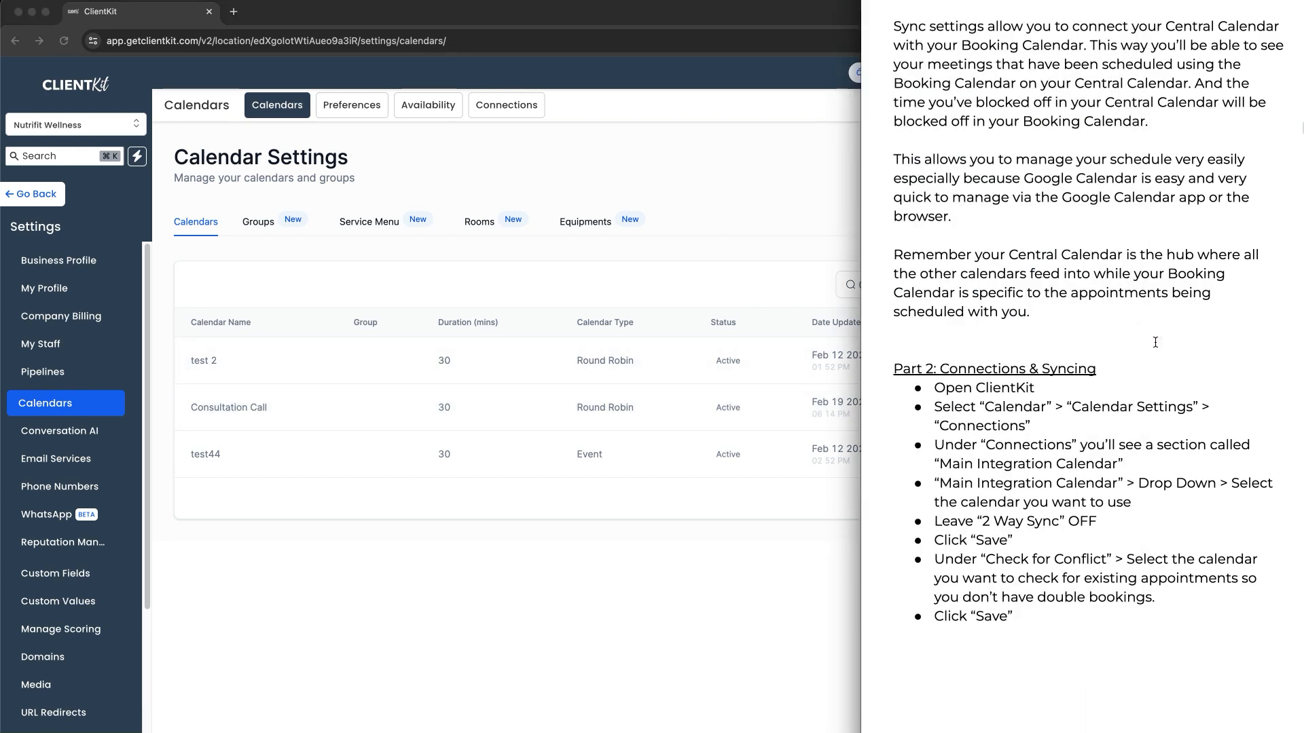
{"action": "left_click", "coordinate": [598, 184]}
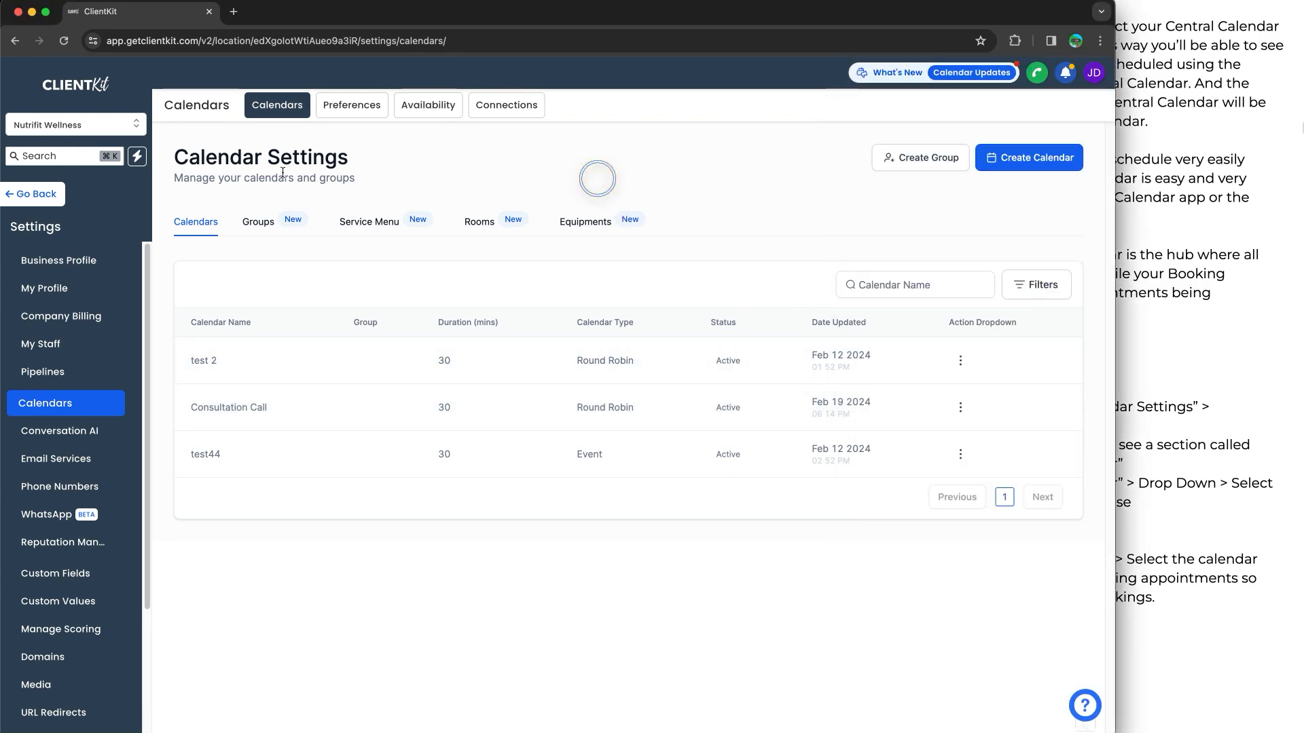
{"action": "key", "text": "ctrl+a"}
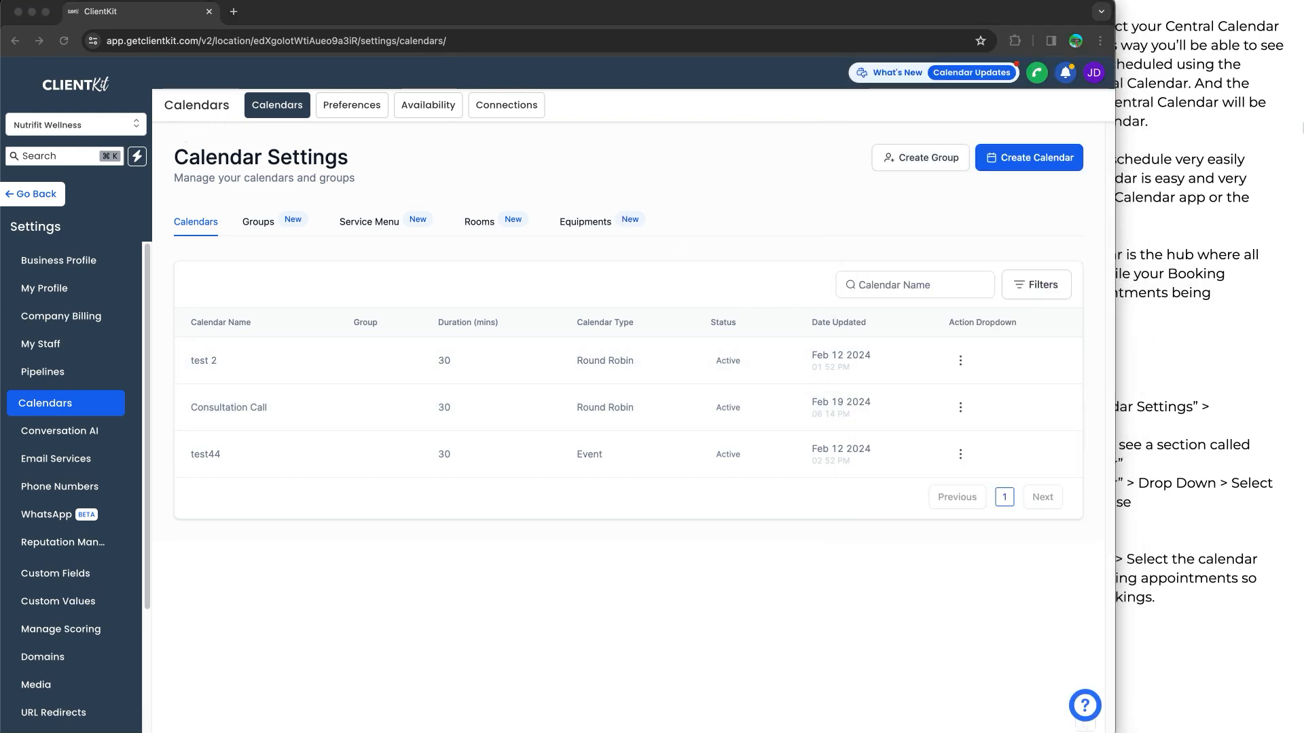
{"action": "mouse_move", "coordinate": [513, 136]}
{"action": "left_mouse_down"}
{"action": "mouse_move", "coordinate": [521, 82]}
{"action": "mouse_move", "coordinate": [514, 133]}
{"action": "mouse_move", "coordinate": [550, 175]}
{"action": "left_mouse_up"}
{"action": "left_click_drag", "start_coordinate": [529, 150], "coordinate": [553, 148]}
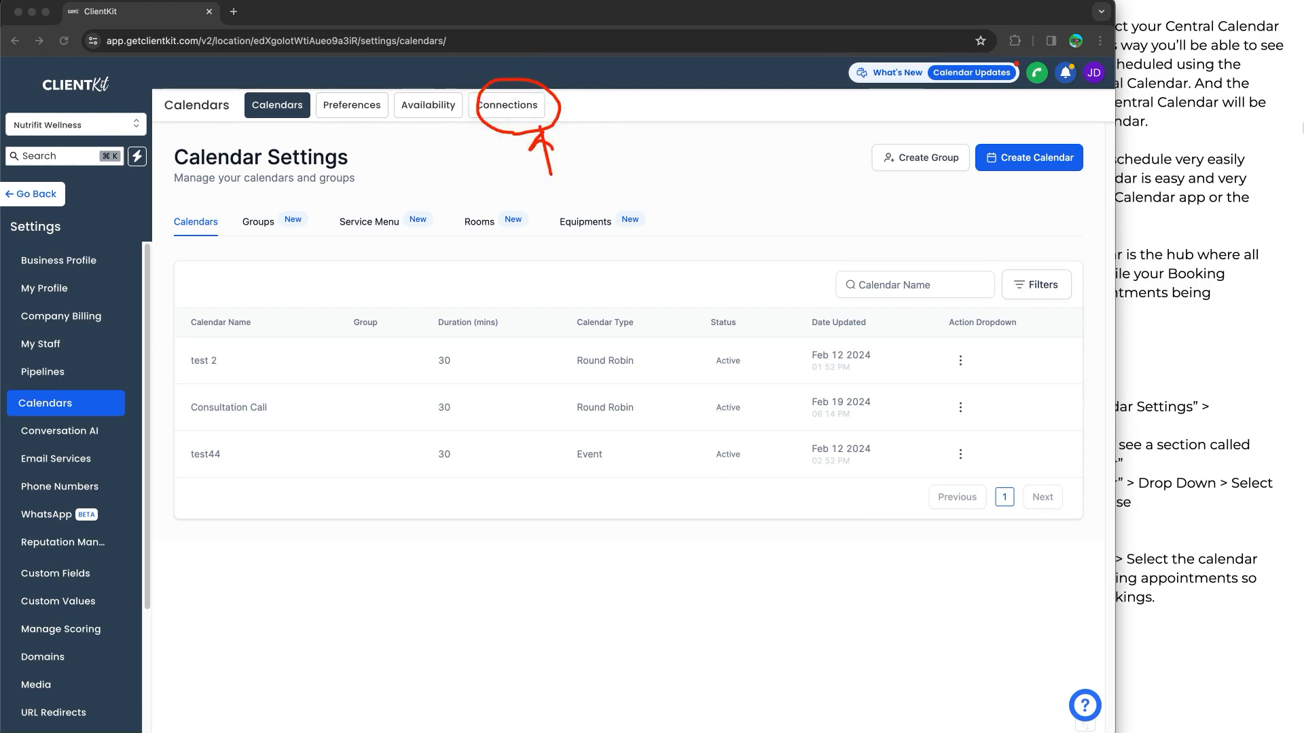
{"action": "left_click", "coordinate": [506, 109]}
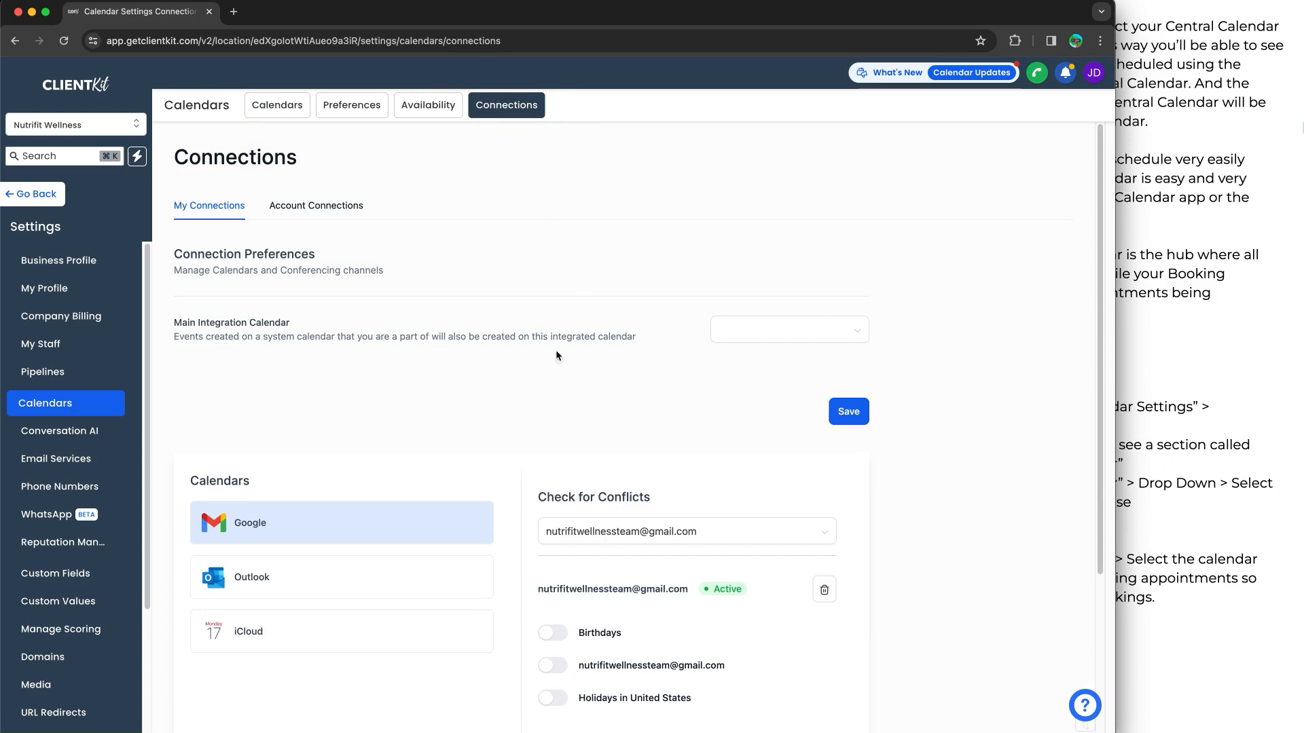
Show the Main Integration Calendar choices and open Google Calendar in a new browser tab to compare its calendar list
{"action": "scroll", "coordinate": [396, 341], "scroll_direction": "down", "scroll_amount": 1}
{"action": "left_click_drag", "start_coordinate": [175, 307], "coordinate": [274, 319]}
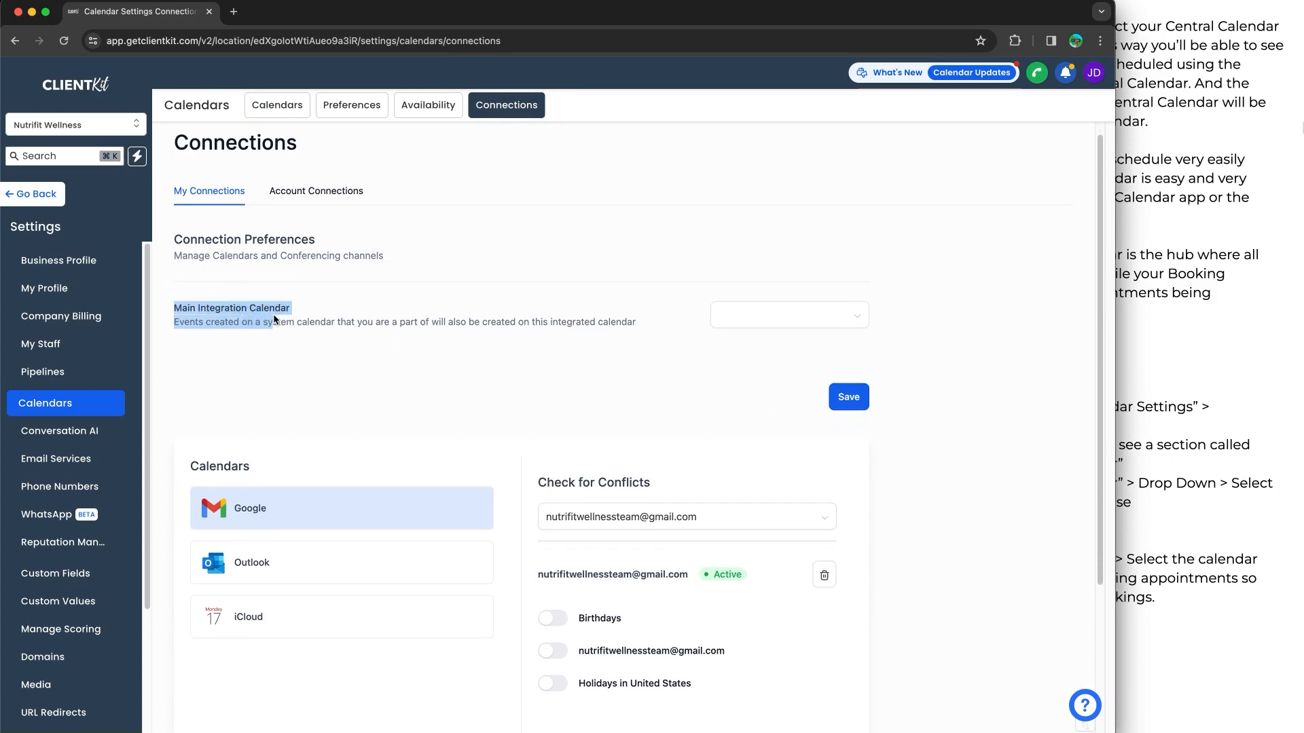
{"action": "left_click", "coordinate": [750, 320]}
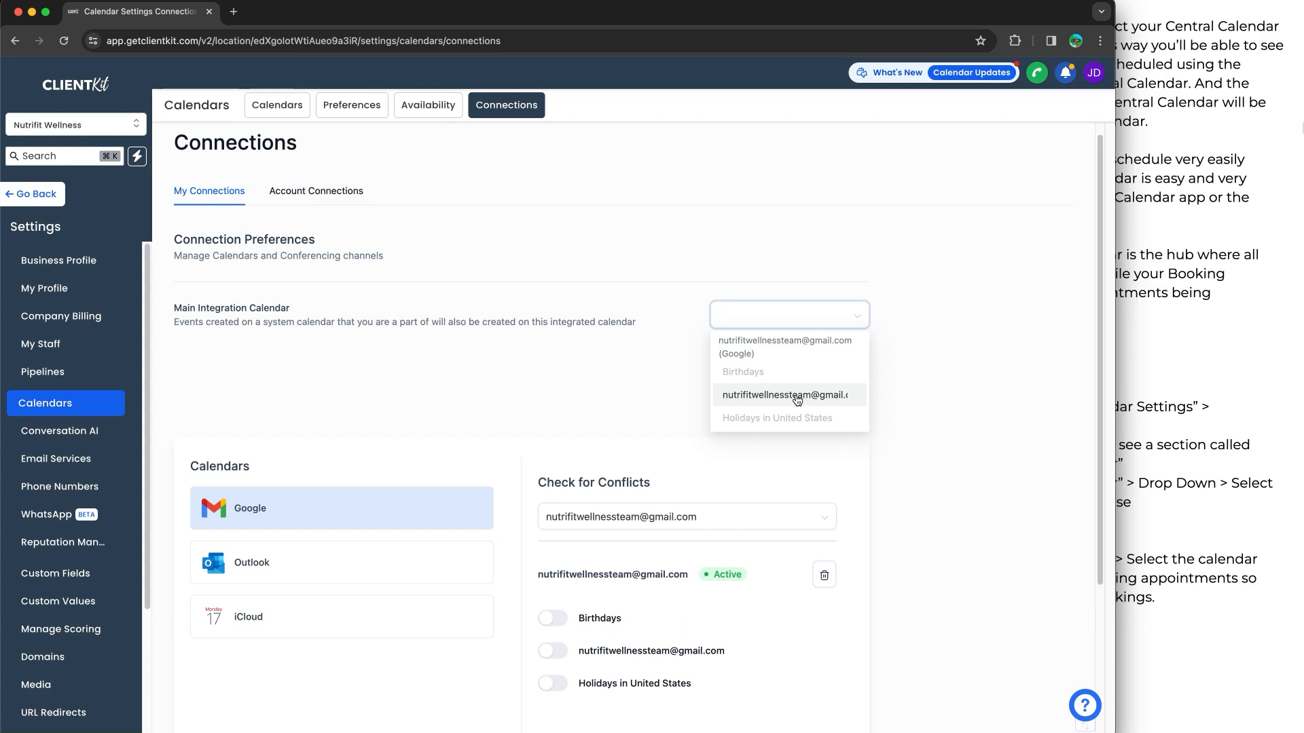
{"action": "left_click", "coordinate": [233, 12]}
{"action": "type", "text": "caloe"}
{"action": "key", "text": "super+a"}
{"action": "type", "text": "cal"}
{"action": "key", "text": "Return"}
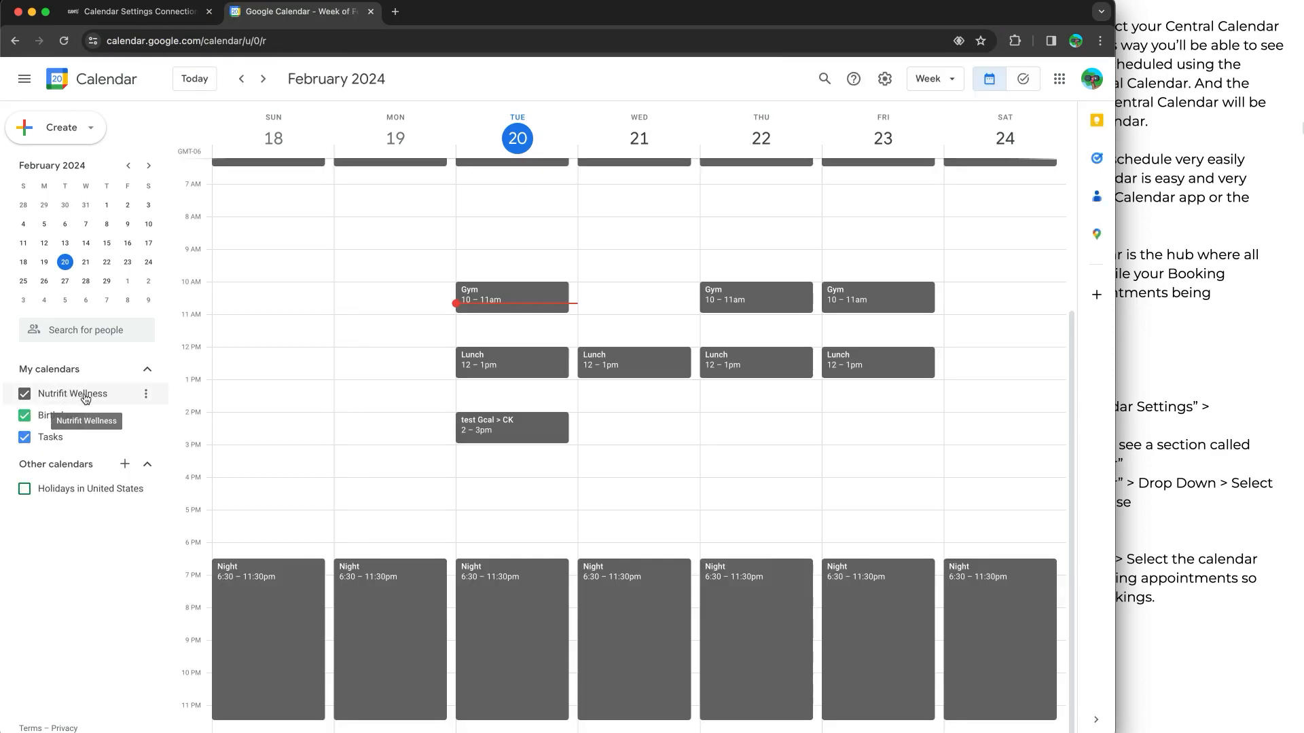
Return to ClientKit, choose the Nutrifit Wellness Gmail calendar as the Main Integration Calendar, leave 2-Way Sync off and save
{"action": "left_click", "coordinate": [139, 12]}
{"action": "left_click", "coordinate": [787, 315]}
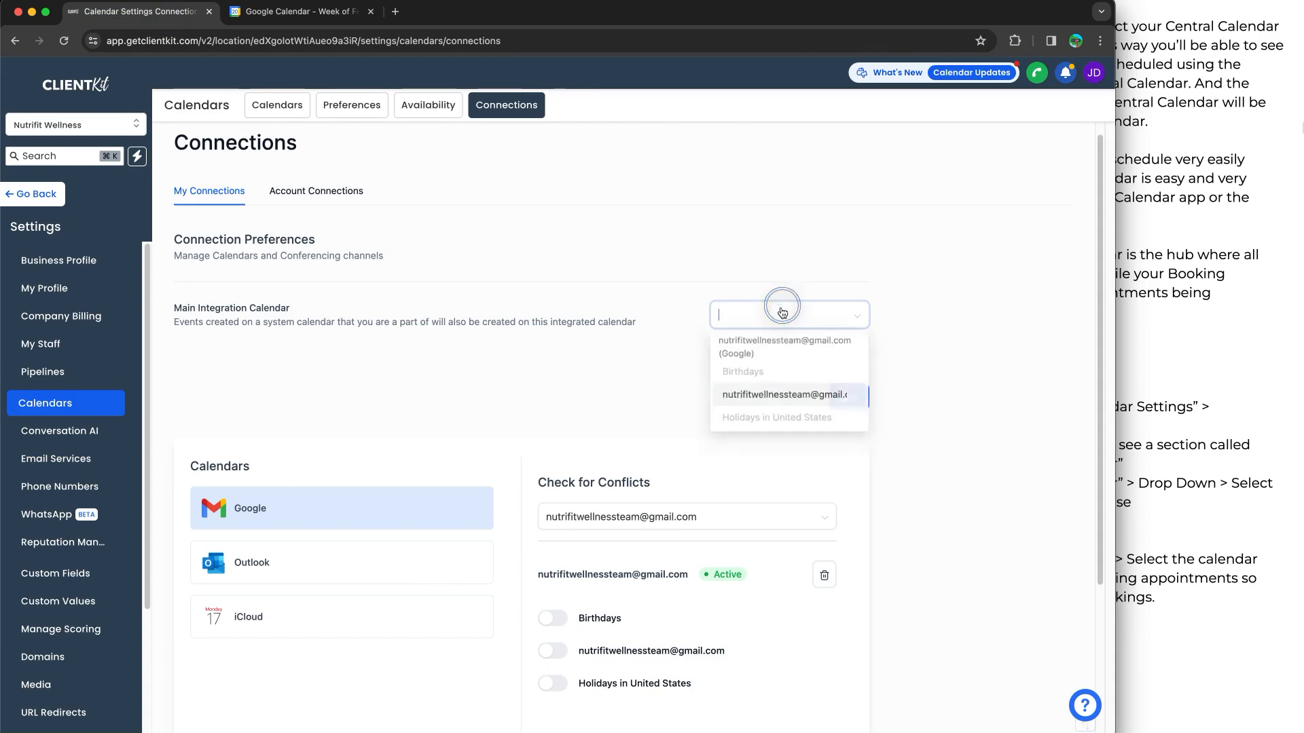
{"action": "left_click", "coordinate": [760, 396]}
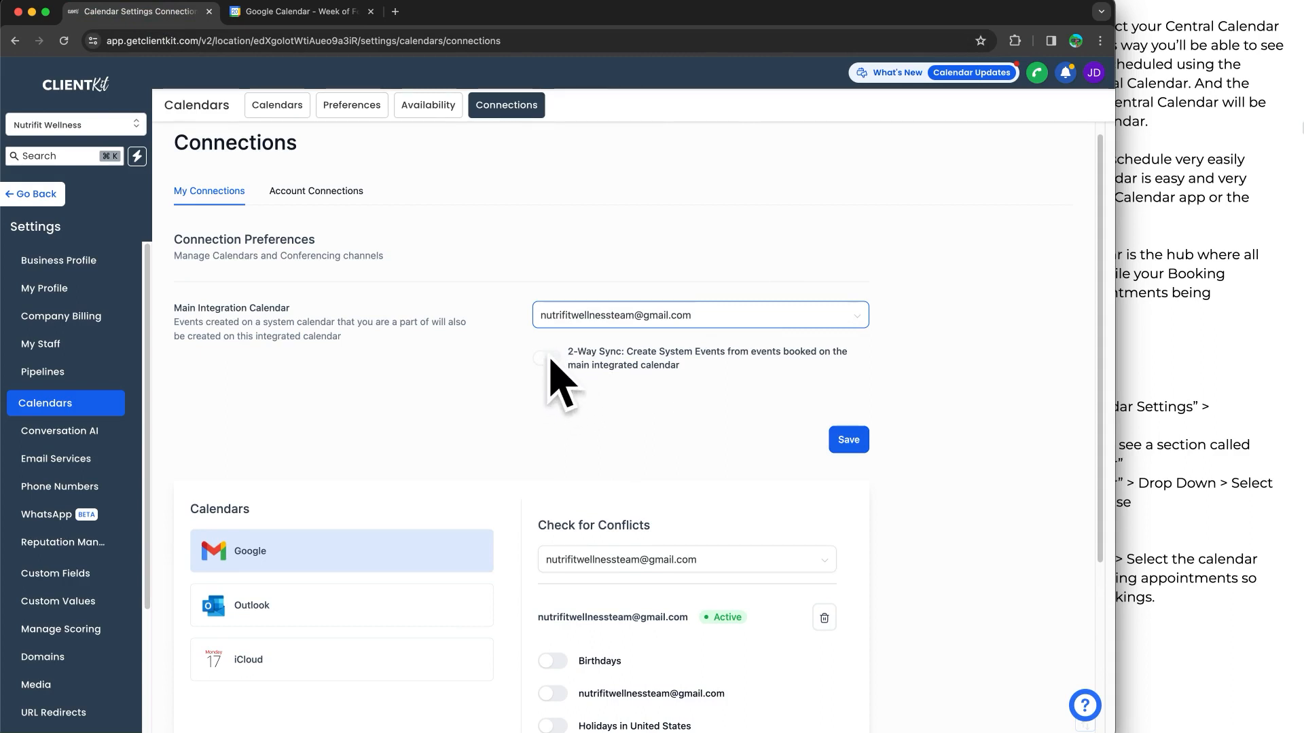
{"action": "left_click", "coordinate": [853, 450]}
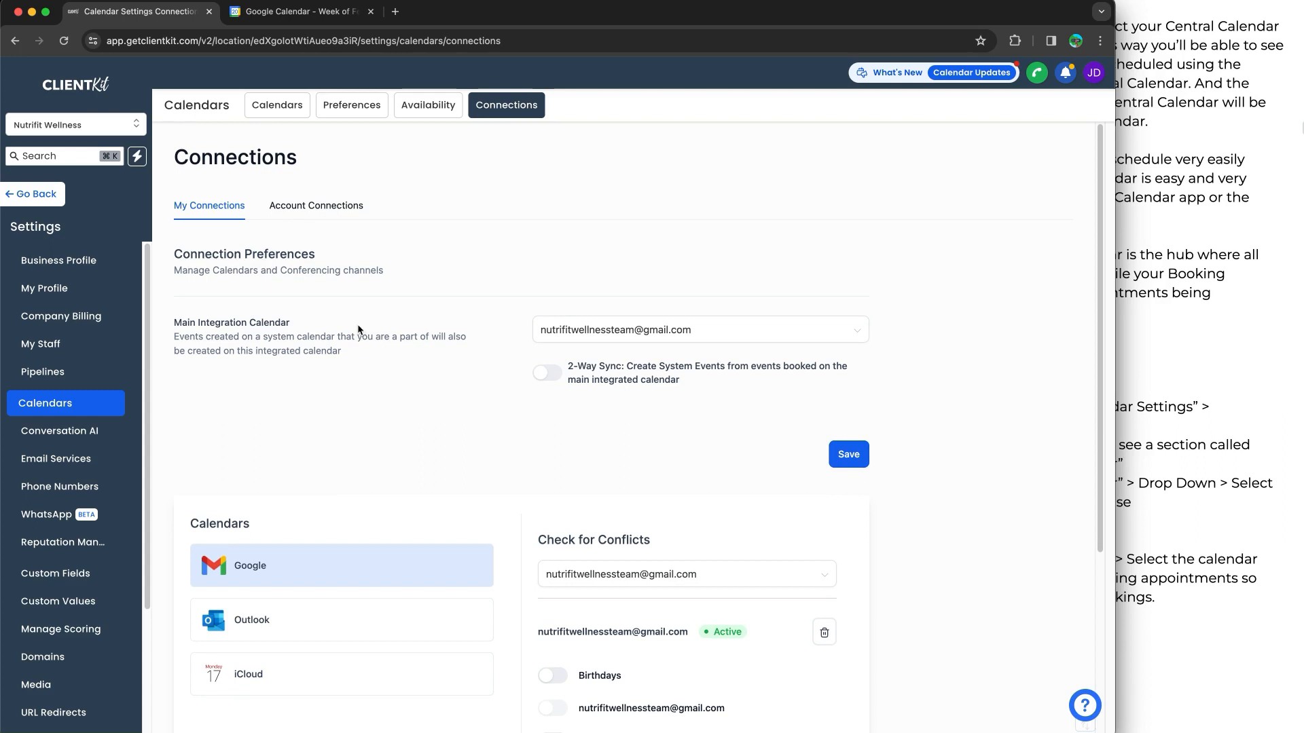
Examine the Google calendars under Check for Conflicts and compare them with the Main Integration Calendar setting
{"action": "scroll", "coordinate": [453, 375], "scroll_direction": "down", "scroll_amount": 5}
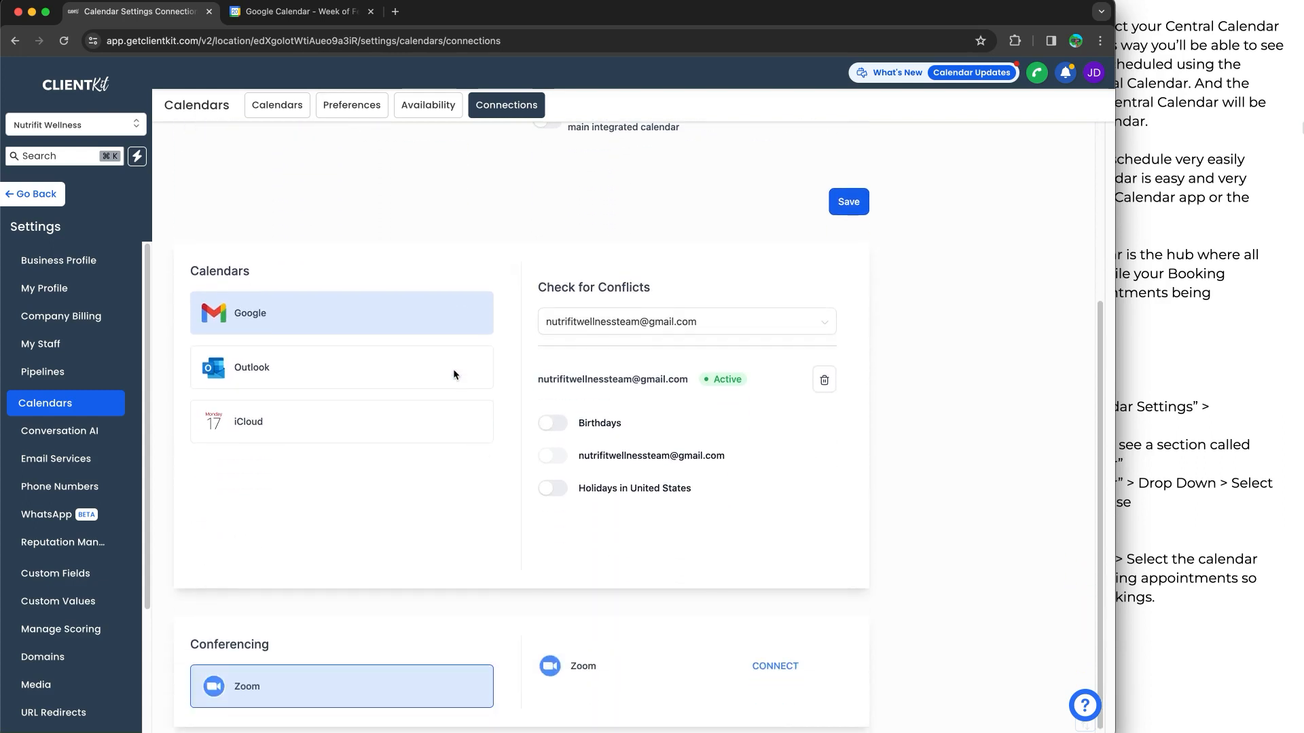
{"action": "scroll", "coordinate": [454, 371], "scroll_direction": "down", "scroll_amount": 1}
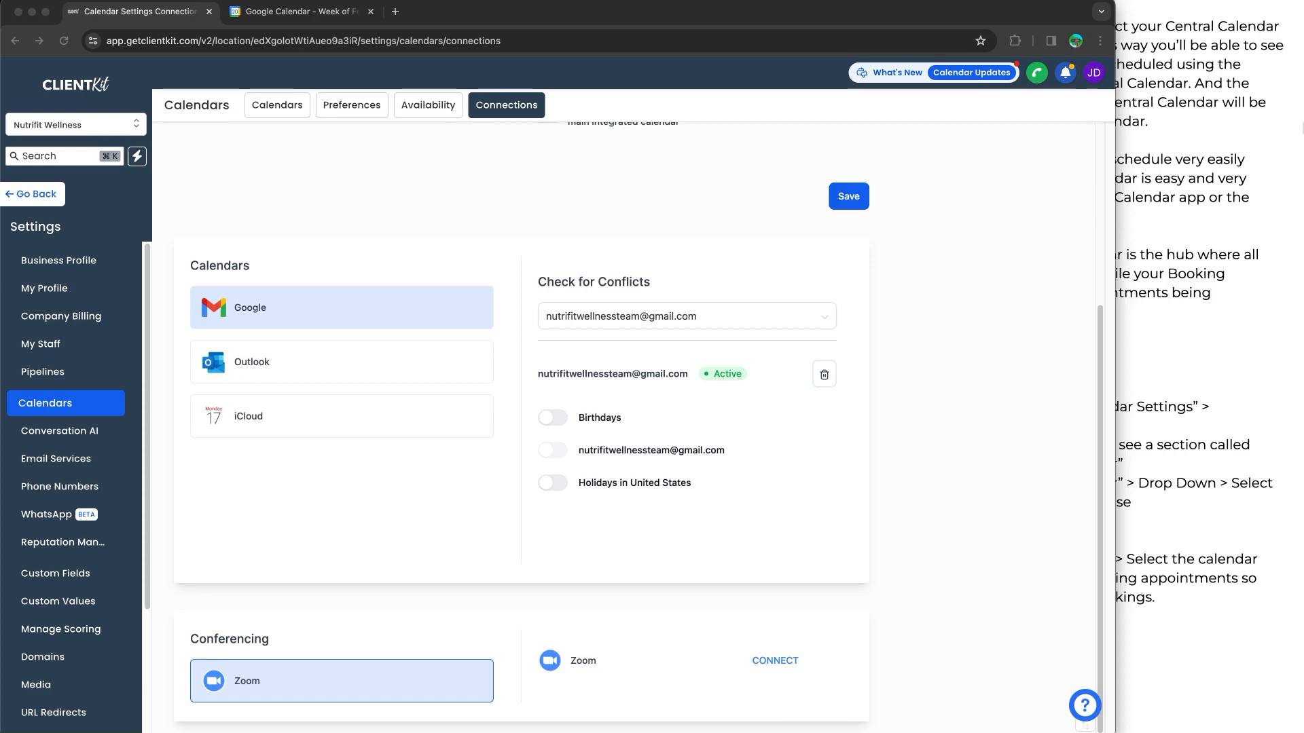
{"action": "mouse_move", "coordinate": [744, 231]}
{"action": "left_mouse_down"}
{"action": "mouse_move", "coordinate": [867, 243]}
{"action": "mouse_move", "coordinate": [645, 544]}
{"action": "mouse_move", "coordinate": [163, 469]}
{"action": "mouse_move", "coordinate": [371, 212]}
{"action": "mouse_move", "coordinate": [737, 211]}
{"action": "left_mouse_up"}
{"action": "mouse_move", "coordinate": [651, 433]}
{"action": "left_mouse_down"}
{"action": "mouse_move", "coordinate": [682, 441]}
{"action": "mouse_move", "coordinate": [603, 469]}
{"action": "mouse_move", "coordinate": [563, 417]}
{"action": "mouse_move", "coordinate": [679, 419]}
{"action": "left_mouse_up"}
{"action": "mouse_move", "coordinate": [572, 441]}
{"action": "left_mouse_down"}
{"action": "mouse_move", "coordinate": [545, 446]}
{"action": "mouse_move", "coordinate": [576, 471]}
{"action": "mouse_move", "coordinate": [567, 438]}
{"action": "left_mouse_up"}
{"action": "key", "text": "Escape"}
{"action": "scroll", "coordinate": [520, 275], "scroll_direction": "up", "scroll_amount": 2}
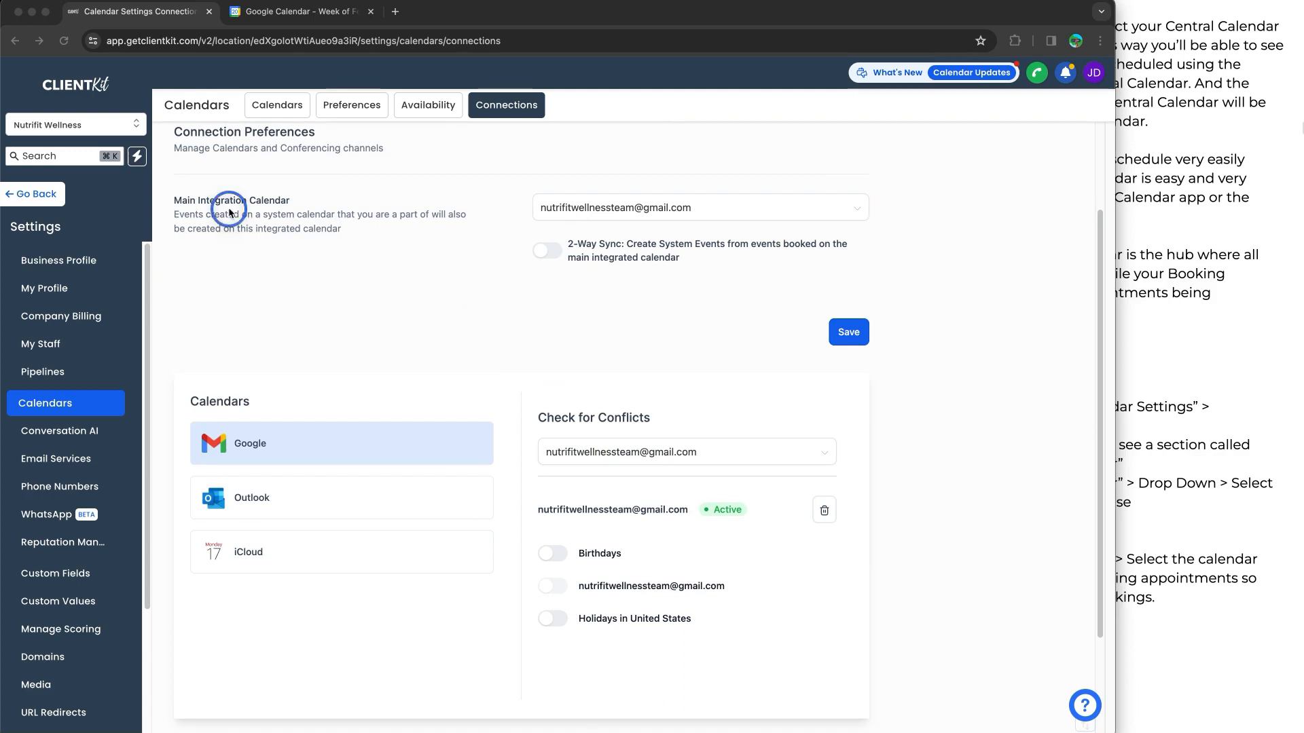
{"action": "left_click_drag", "start_coordinate": [190, 200], "coordinate": [339, 205]}
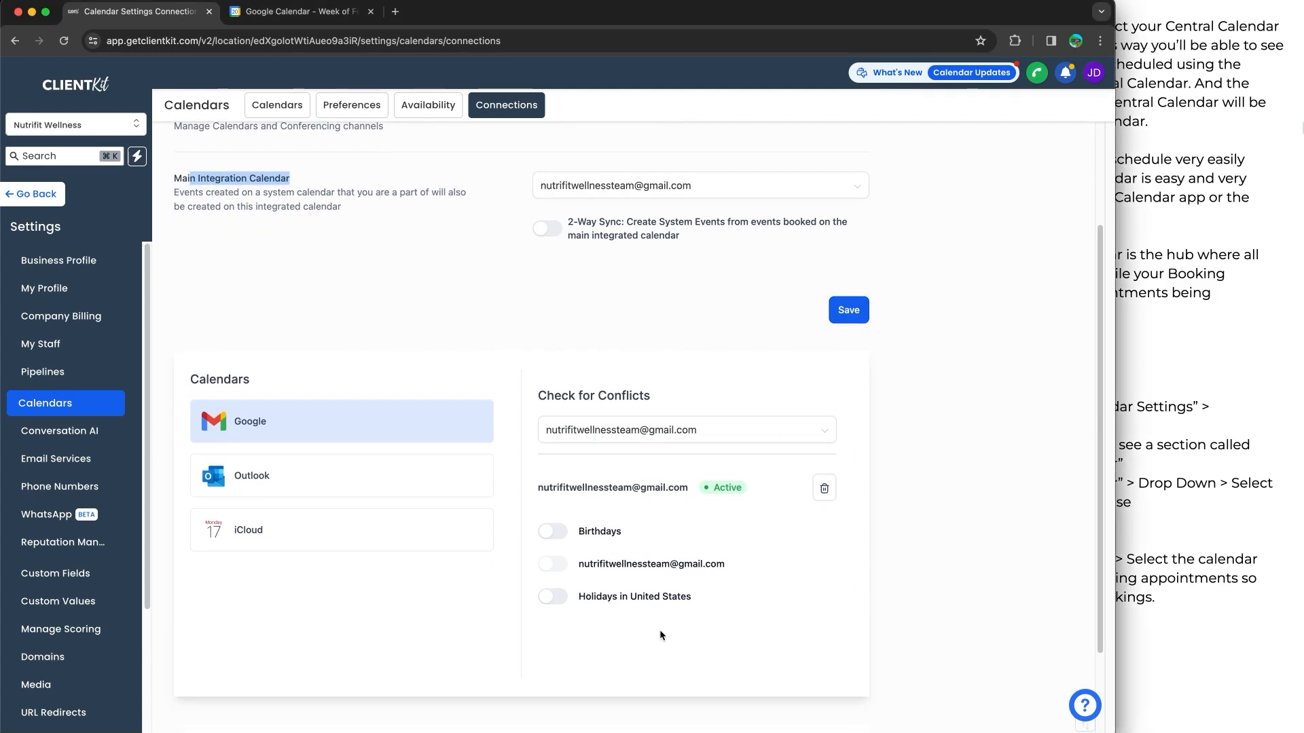
Try the conflict check for the Birthdays calendar by switching it on and back off
{"action": "key", "text": "super+equal"}
{"action": "key", "text": "super+equal"}
{"action": "key", "text": "super+equal"}
{"action": "scroll", "coordinate": [888, 509], "scroll_direction": "down", "scroll_amount": 5}
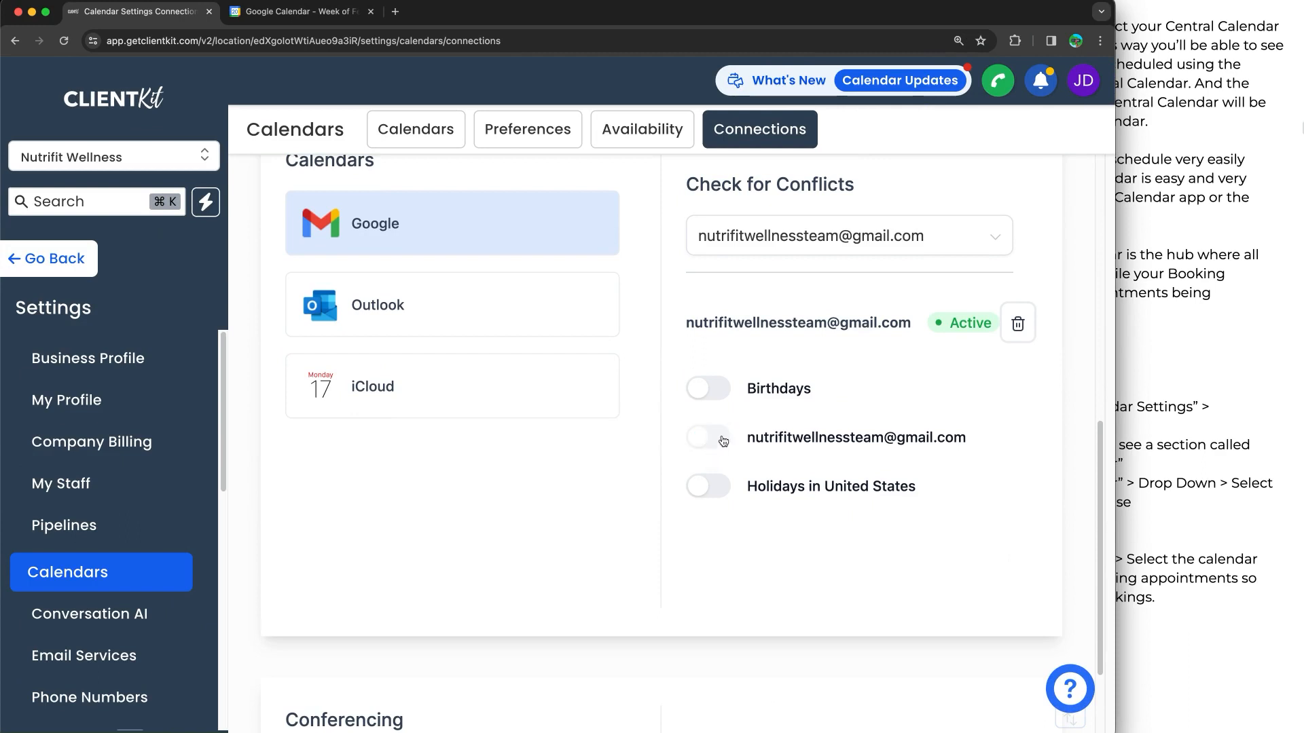
{"action": "left_click_drag", "start_coordinate": [756, 439], "coordinate": [975, 446]}
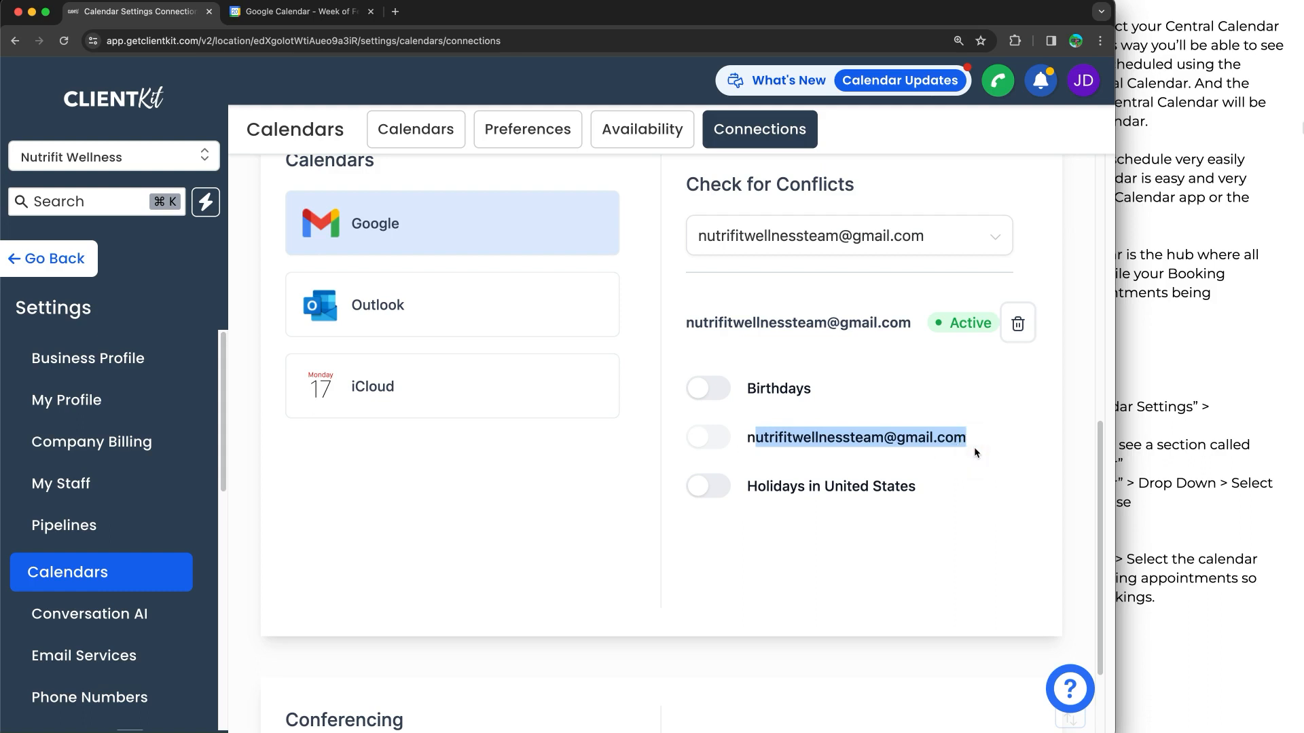
{"action": "left_click", "coordinate": [706, 388]}
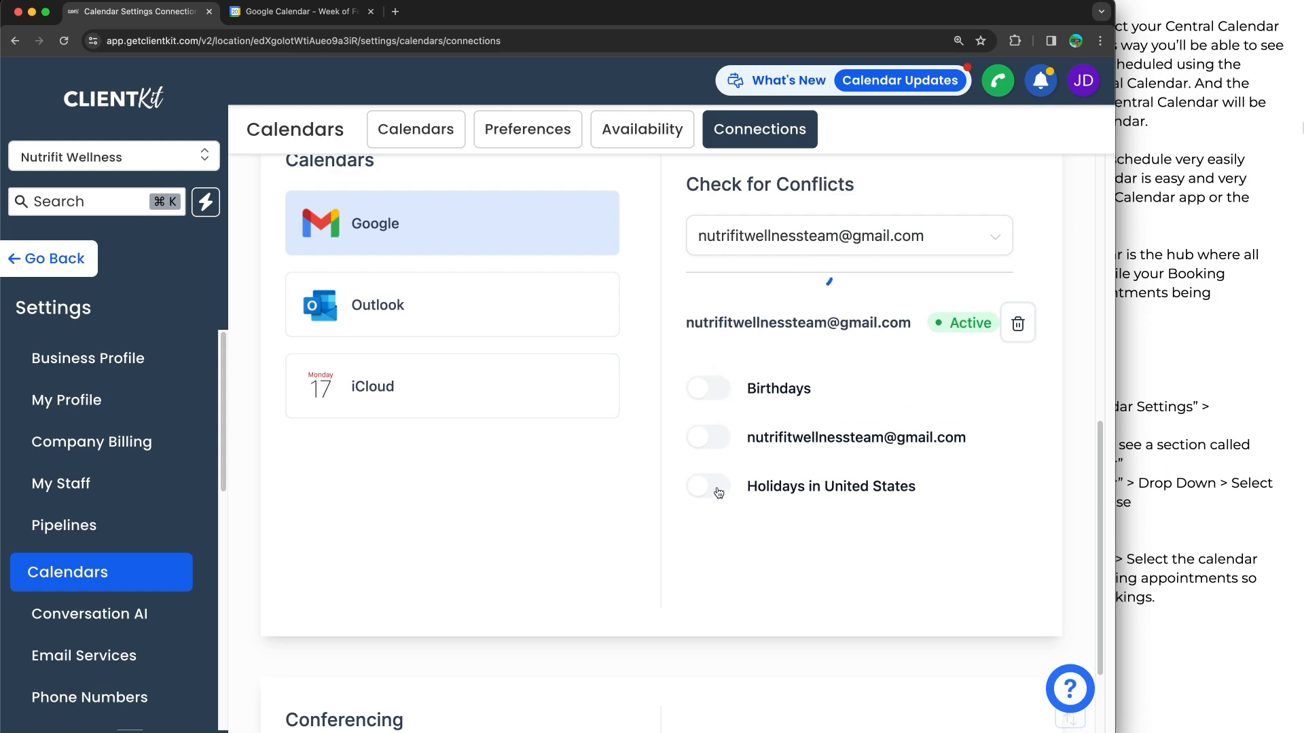
{"action": "left_click", "coordinate": [711, 396]}
Create a new calendar named Personal Calendar in Google Calendar and return to the week view
{"action": "left_click", "coordinate": [298, 12]}
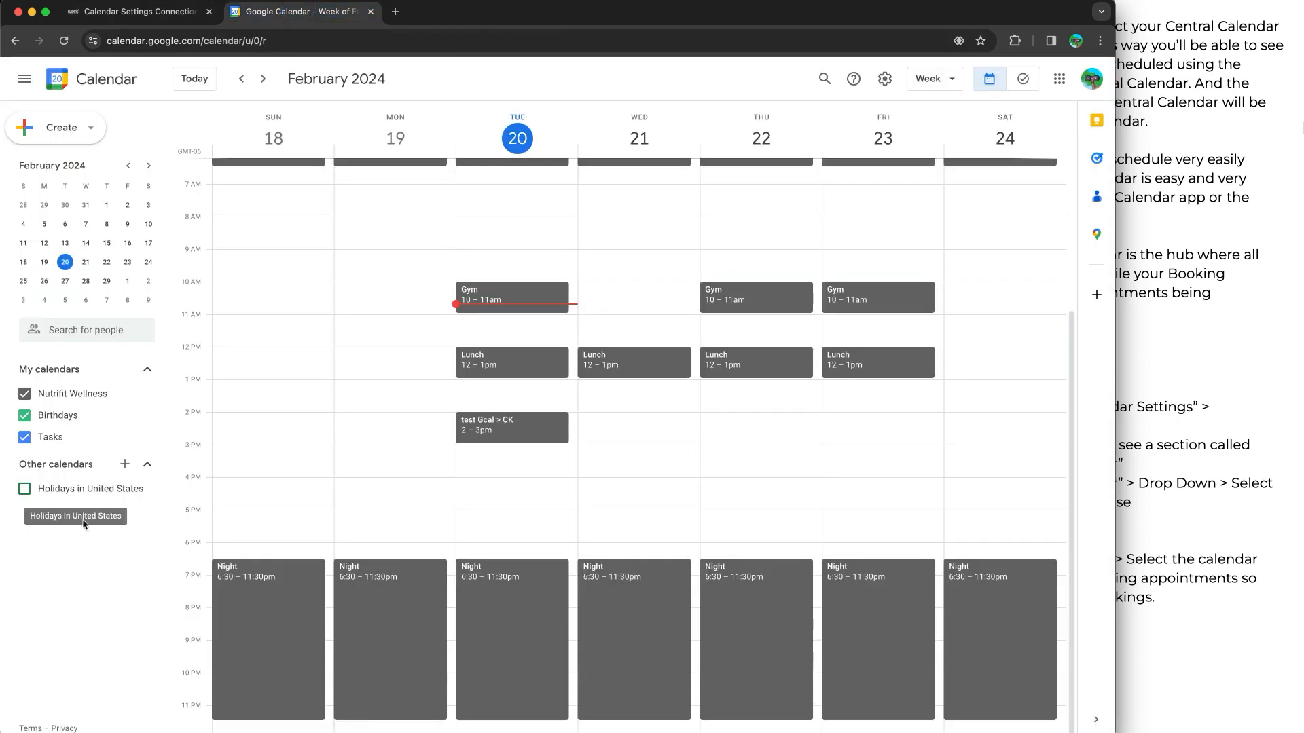
{"action": "left_click", "coordinate": [142, 394]}
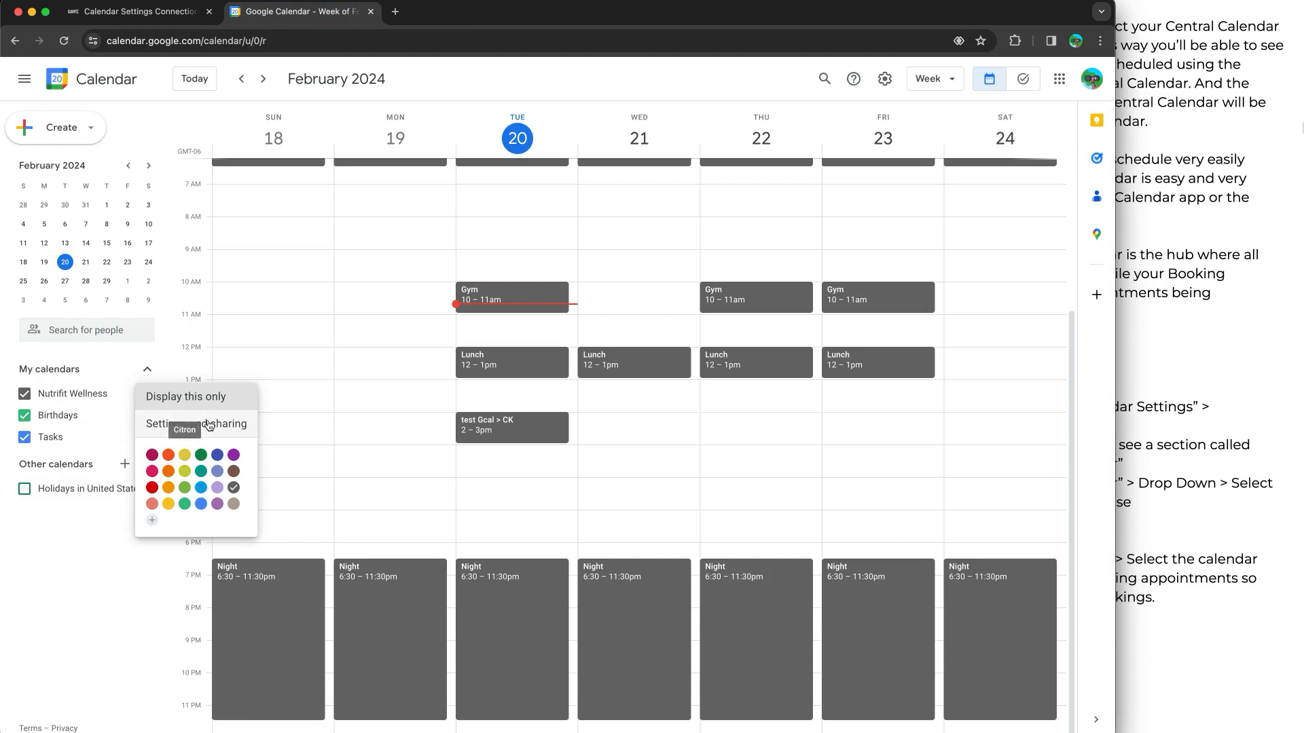
{"action": "left_click", "coordinate": [124, 464]}
{"action": "left_click", "coordinate": [124, 463]}
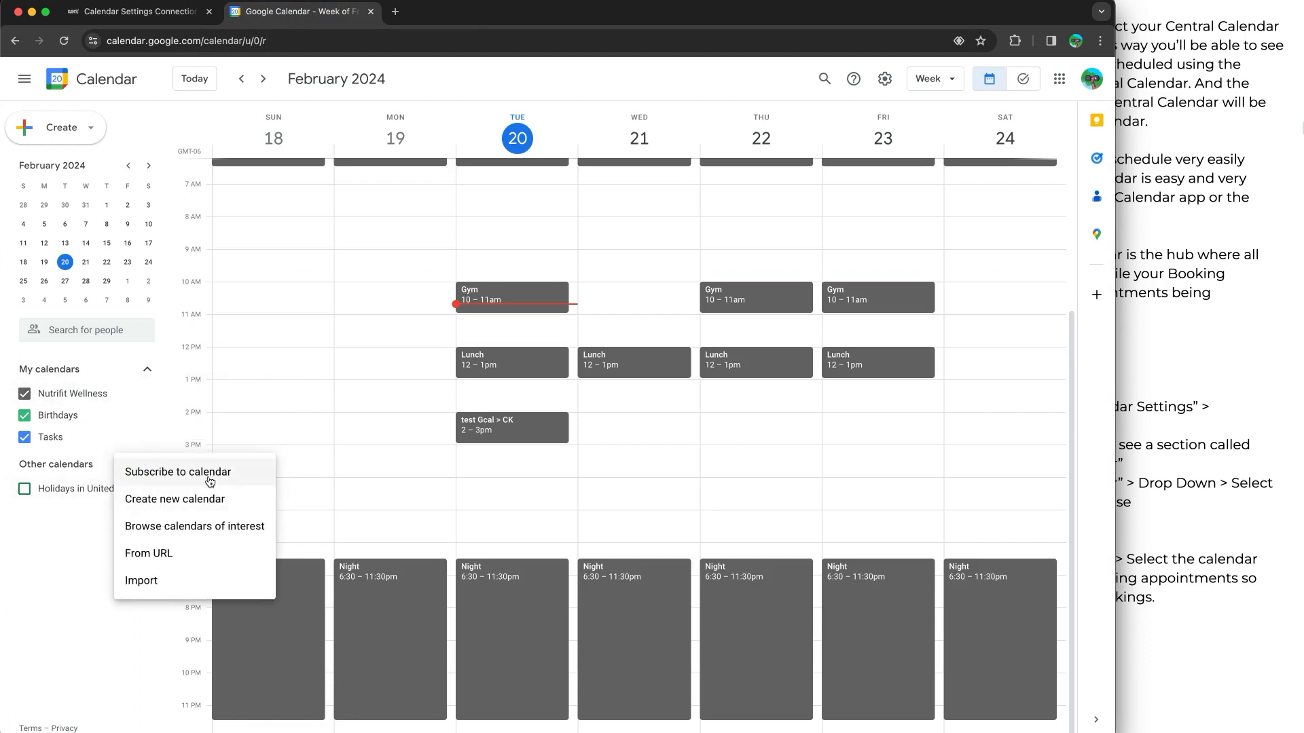
{"action": "left_click", "coordinate": [198, 498]}
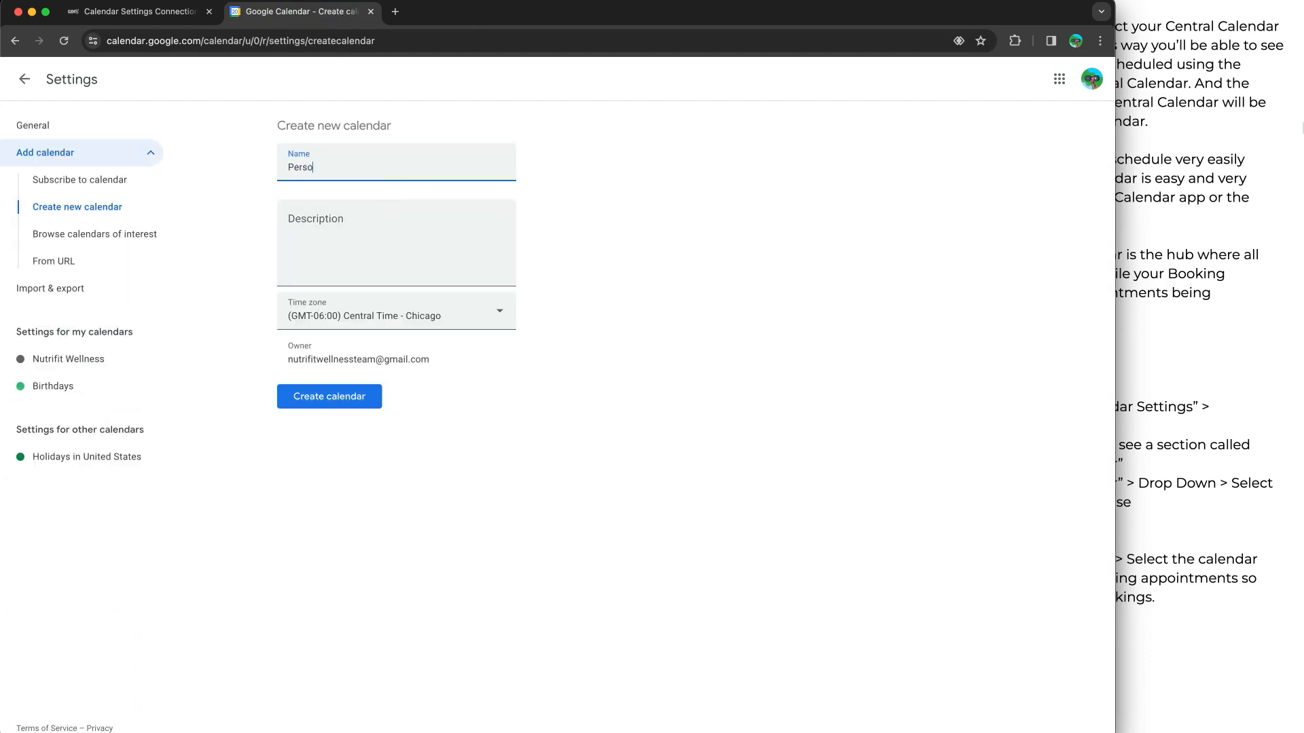
{"action": "left_click", "coordinate": [354, 410]}
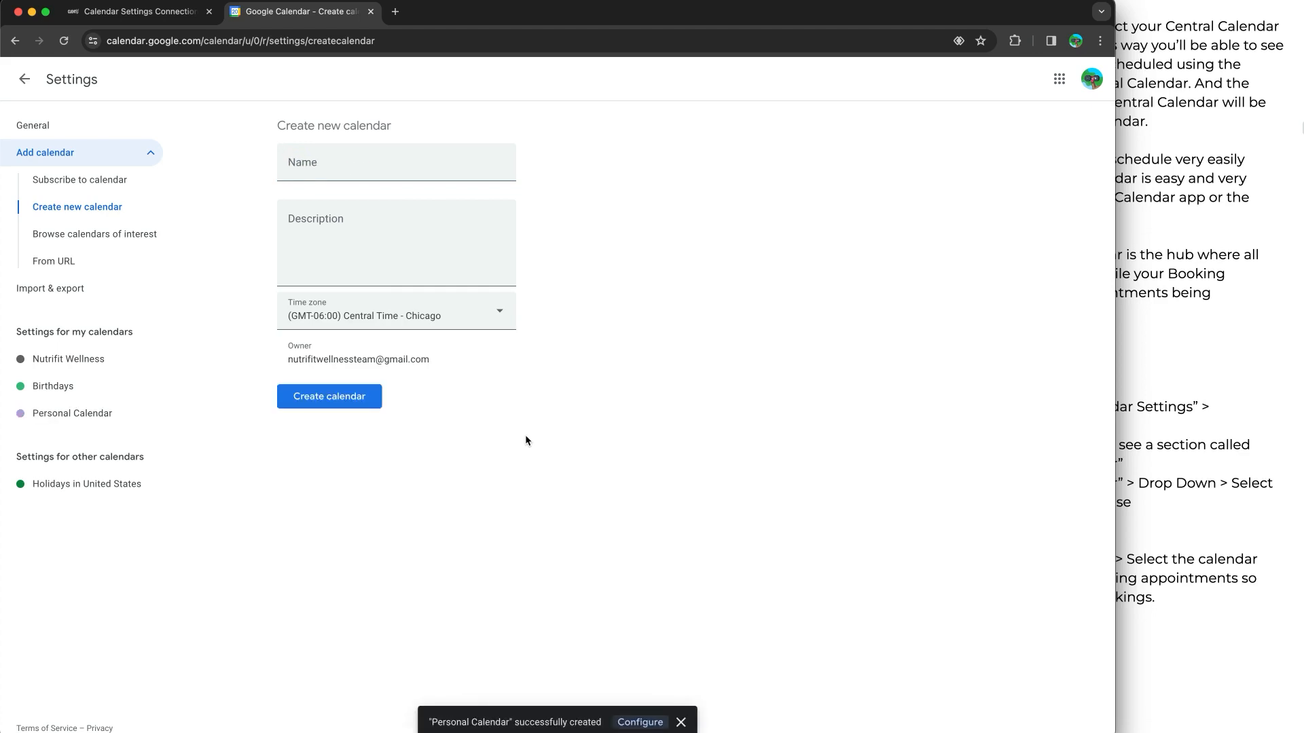
{"action": "left_click", "coordinate": [24, 79]}
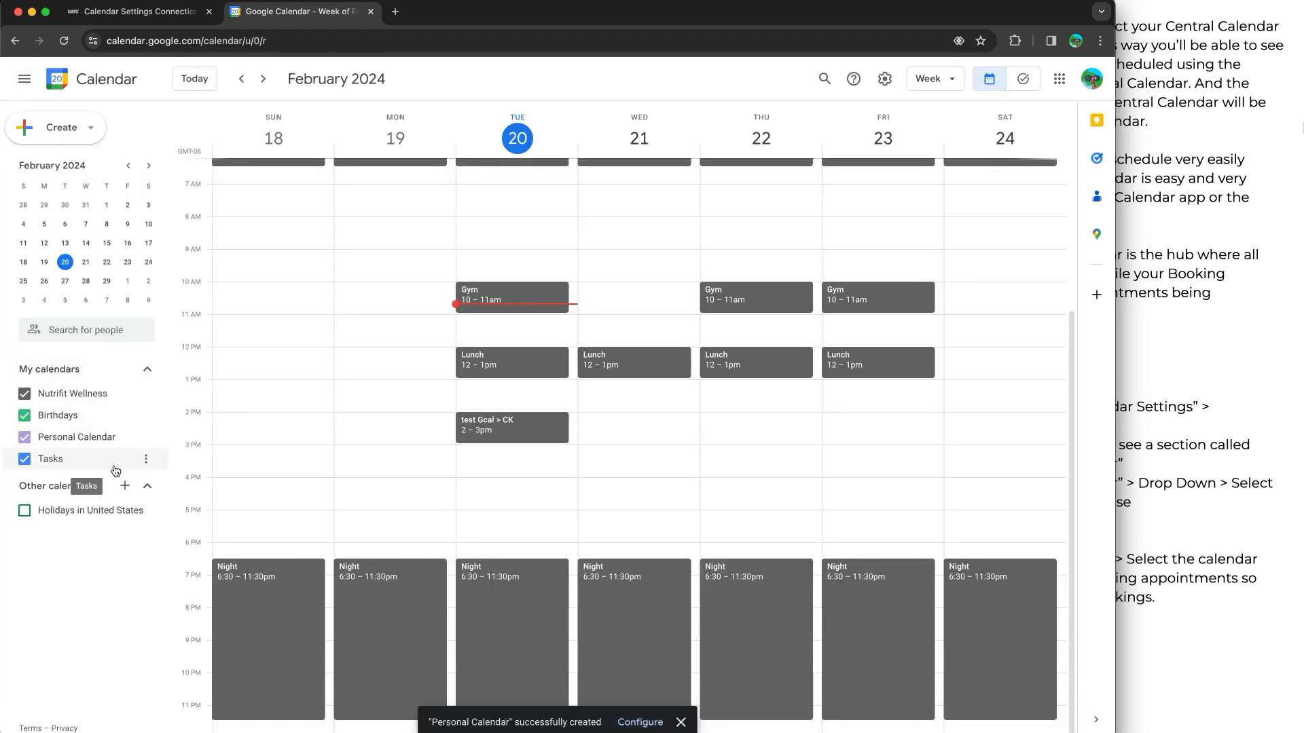
Look at Personal Calendar's option for sharing with people and groups and at the browser profiles, and return to the week view
{"action": "left_click", "coordinate": [145, 437]}
{"action": "left_click", "coordinate": [180, 490]}
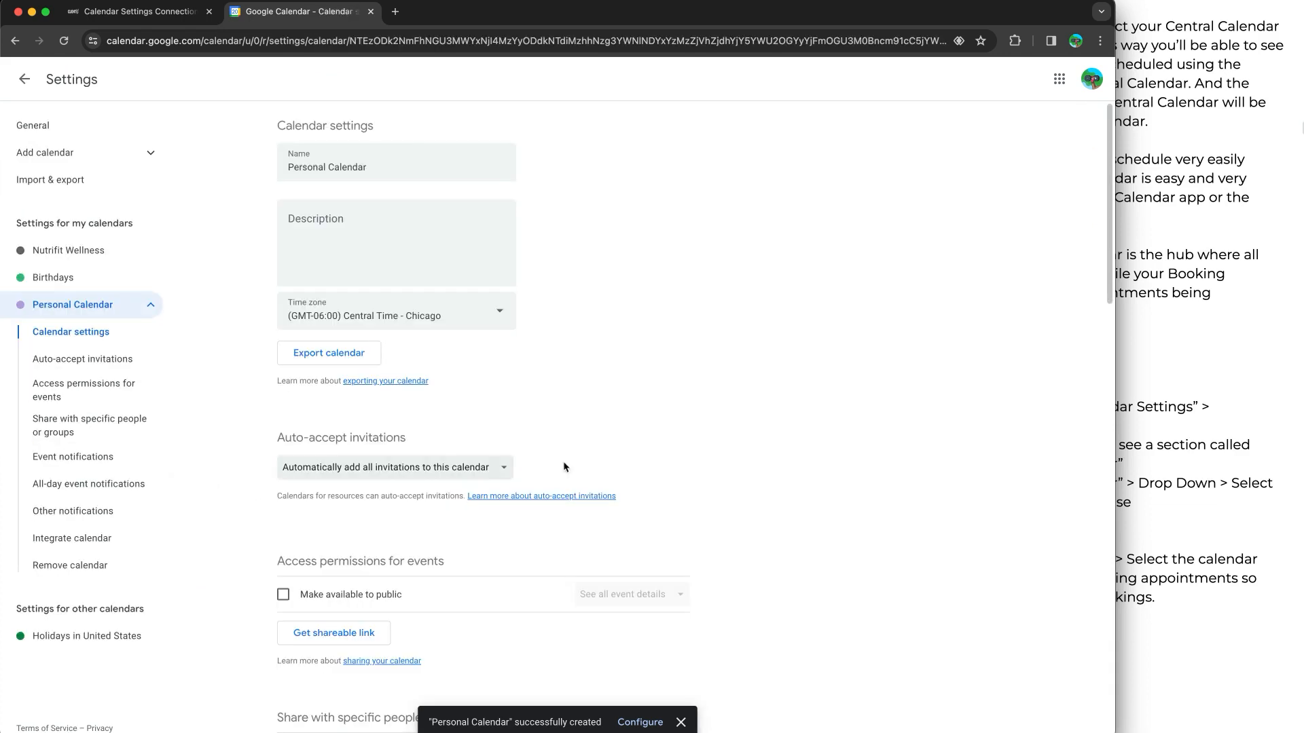
{"action": "scroll", "coordinate": [371, 289], "scroll_direction": "down", "scroll_amount": 5}
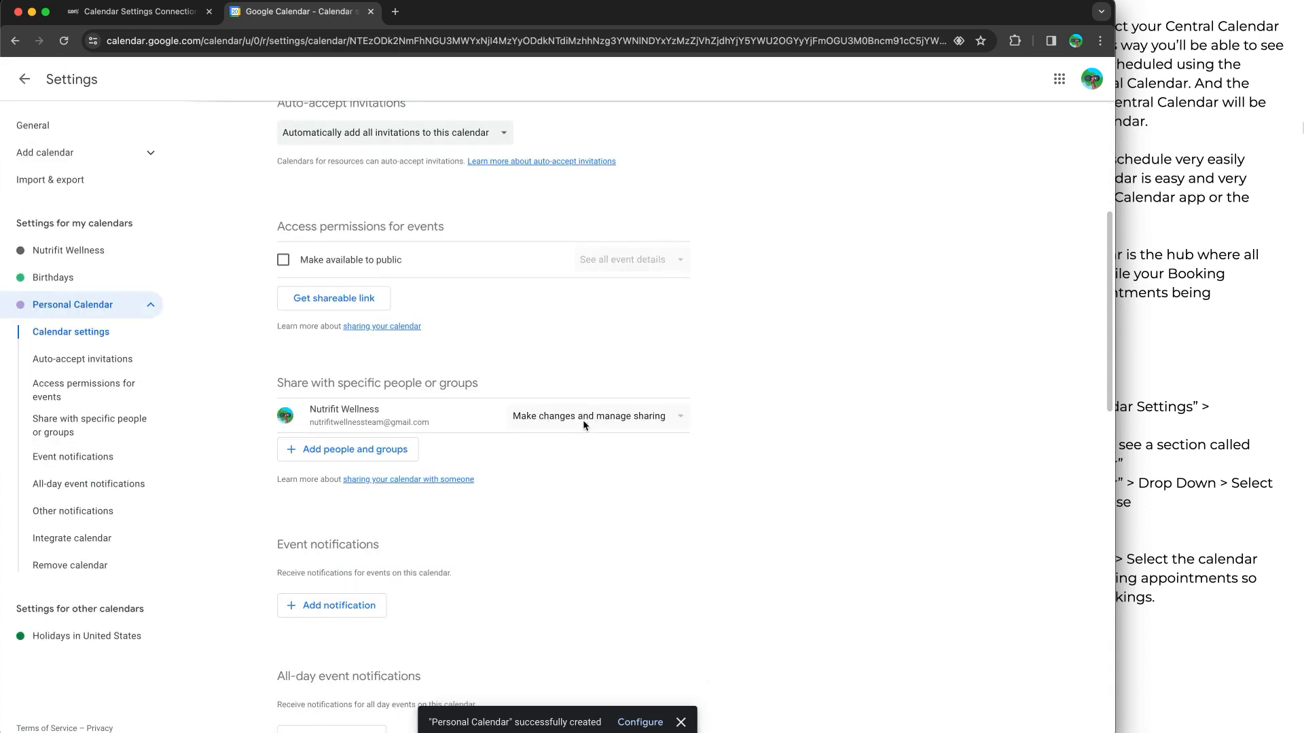
{"action": "left_click", "coordinate": [369, 449]}
{"action": "left_click", "coordinate": [642, 461]}
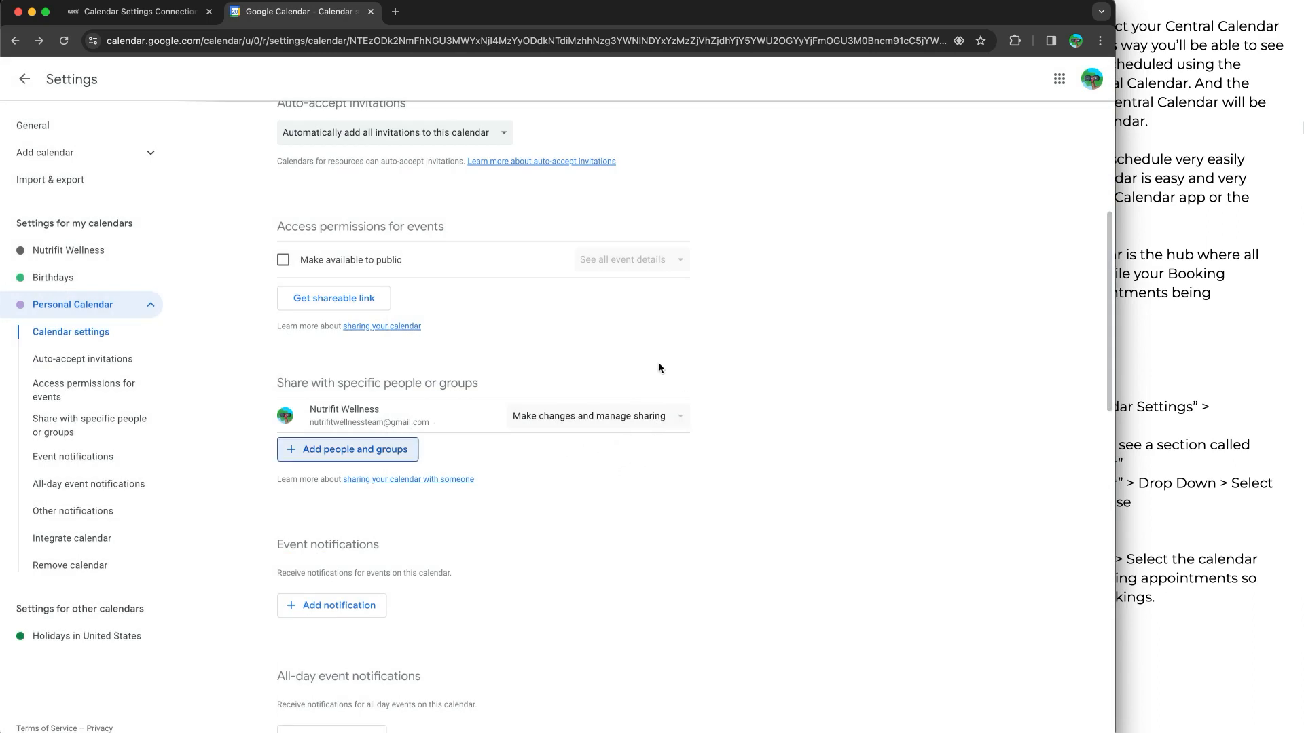
{"action": "left_click", "coordinate": [1075, 41]}
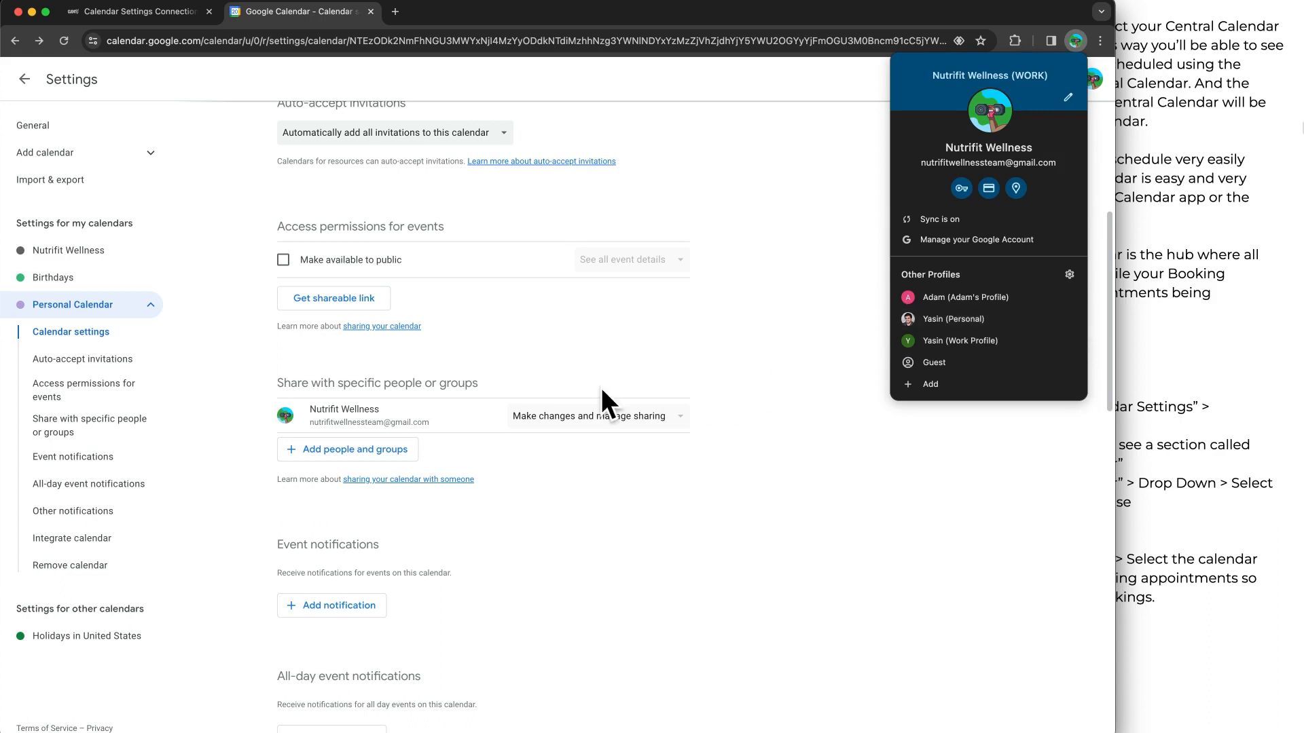
{"action": "left_click", "coordinate": [809, 283]}
{"action": "left_click", "coordinate": [24, 79]}
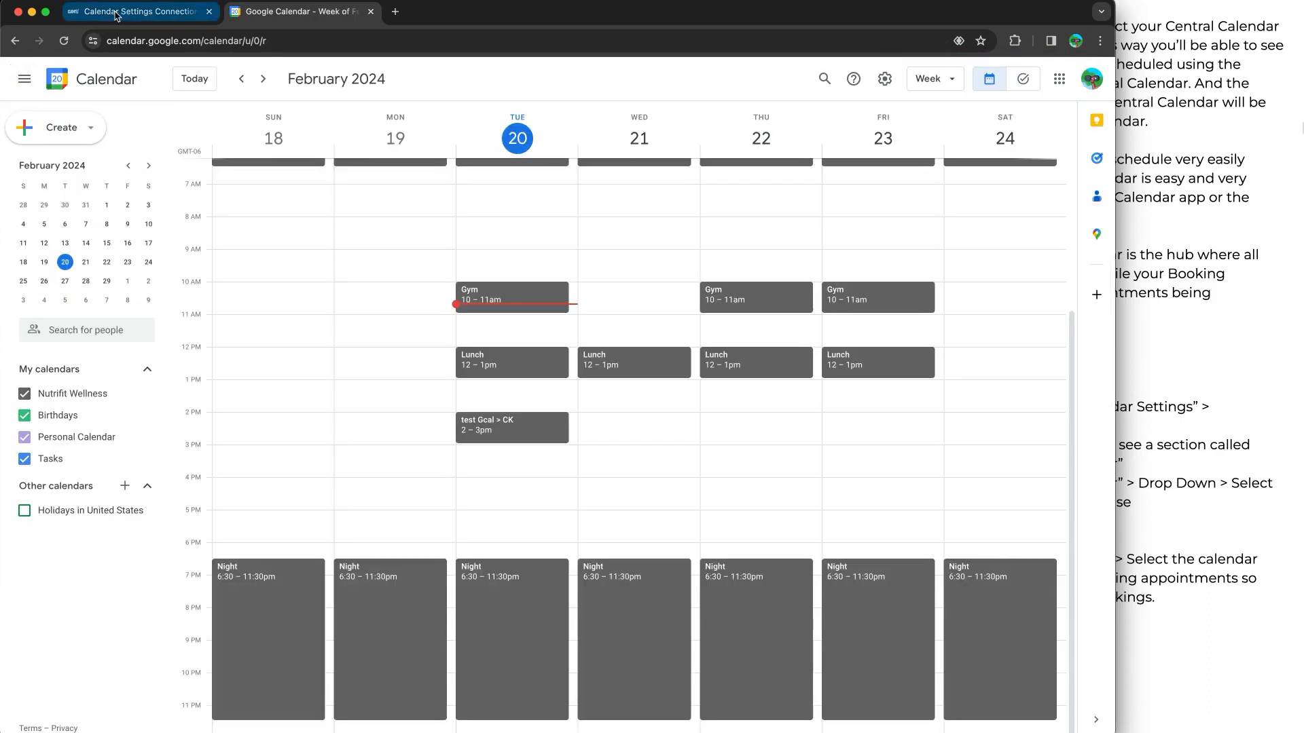
Return to ClientKit's Connections page and reload it to refresh the list of calendars checked for conflicts
{"action": "left_click", "coordinate": [116, 15]}
{"action": "scroll", "coordinate": [719, 222], "scroll_direction": "up", "scroll_amount": 2}
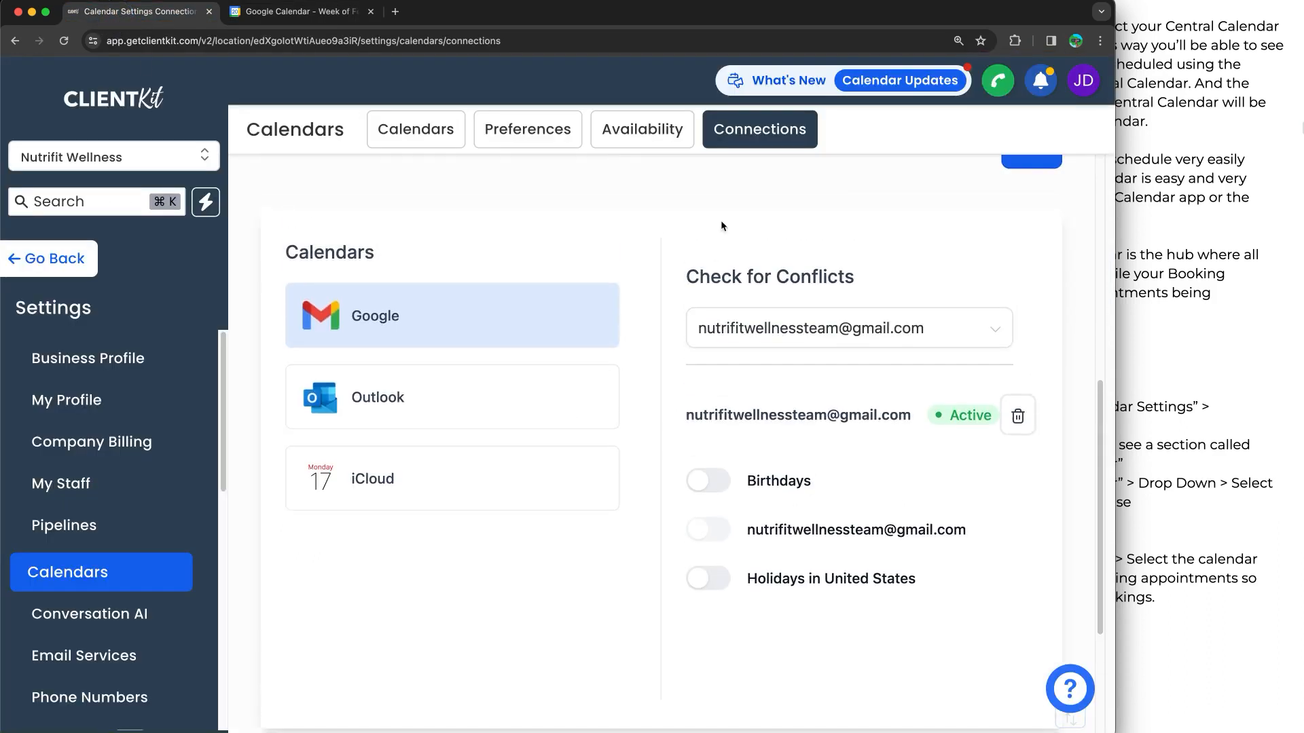
{"action": "key", "text": "super+minus"}
{"action": "left_click", "coordinate": [64, 41]}
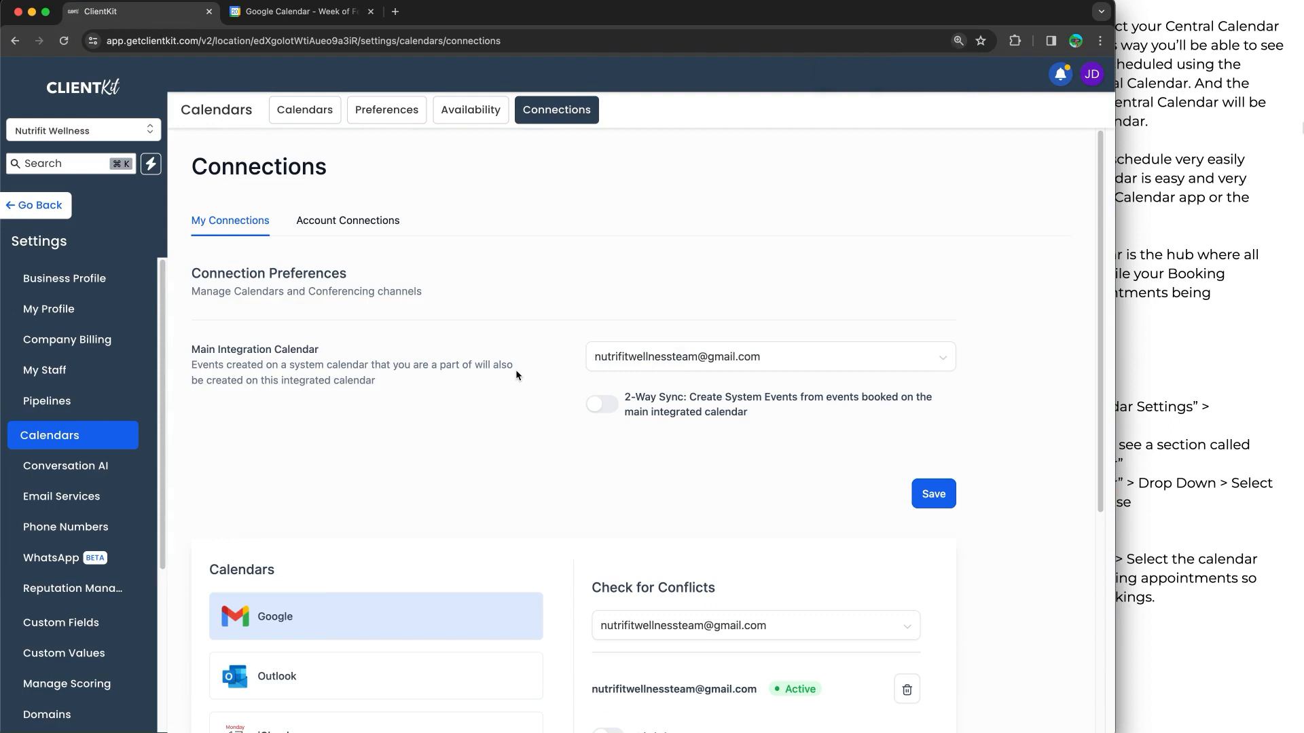
{"action": "scroll", "coordinate": [709, 475], "scroll_direction": "down", "scroll_amount": 3}
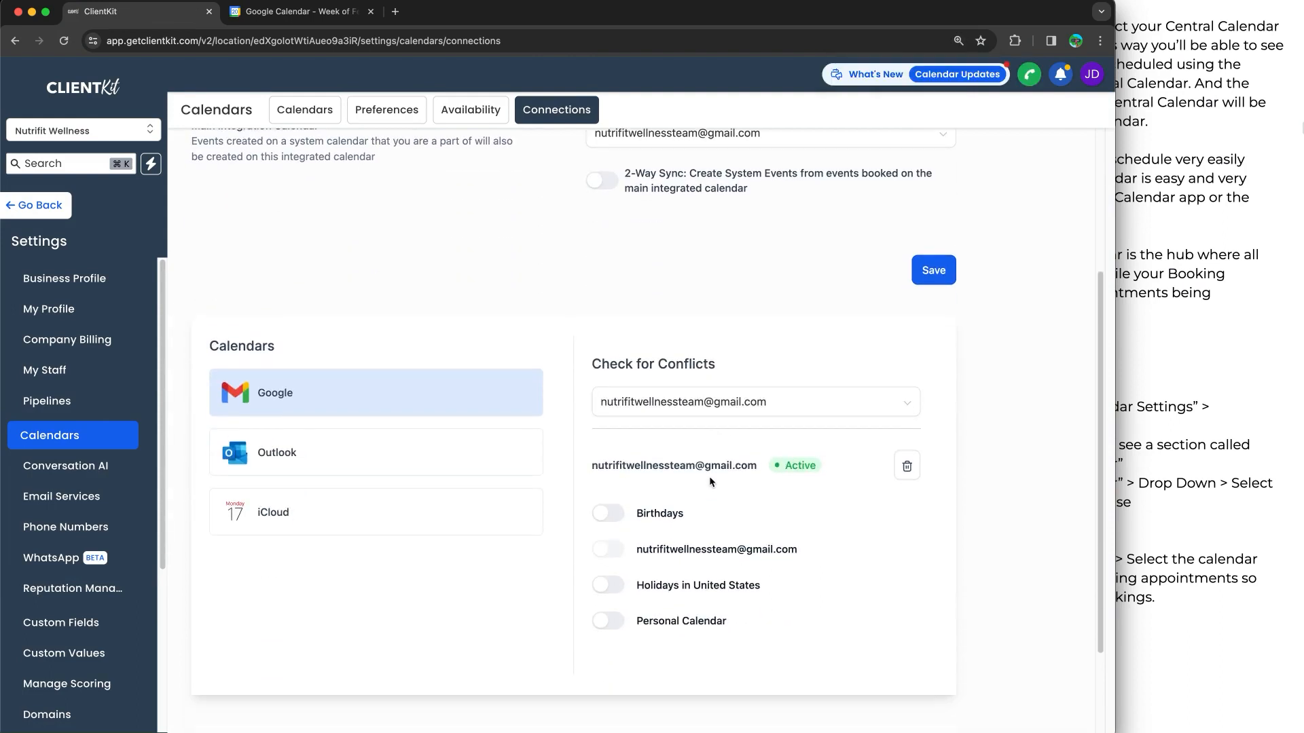
Turn on the conflict check for Personal Calendar, leaving the Birthdays and Holidays in United States calendars off
{"action": "scroll", "coordinate": [692, 496], "scroll_direction": "down", "scroll_amount": 1}
{"action": "left_click", "coordinate": [612, 536]}
{"action": "left_click_drag", "start_coordinate": [654, 536], "coordinate": [790, 537]}
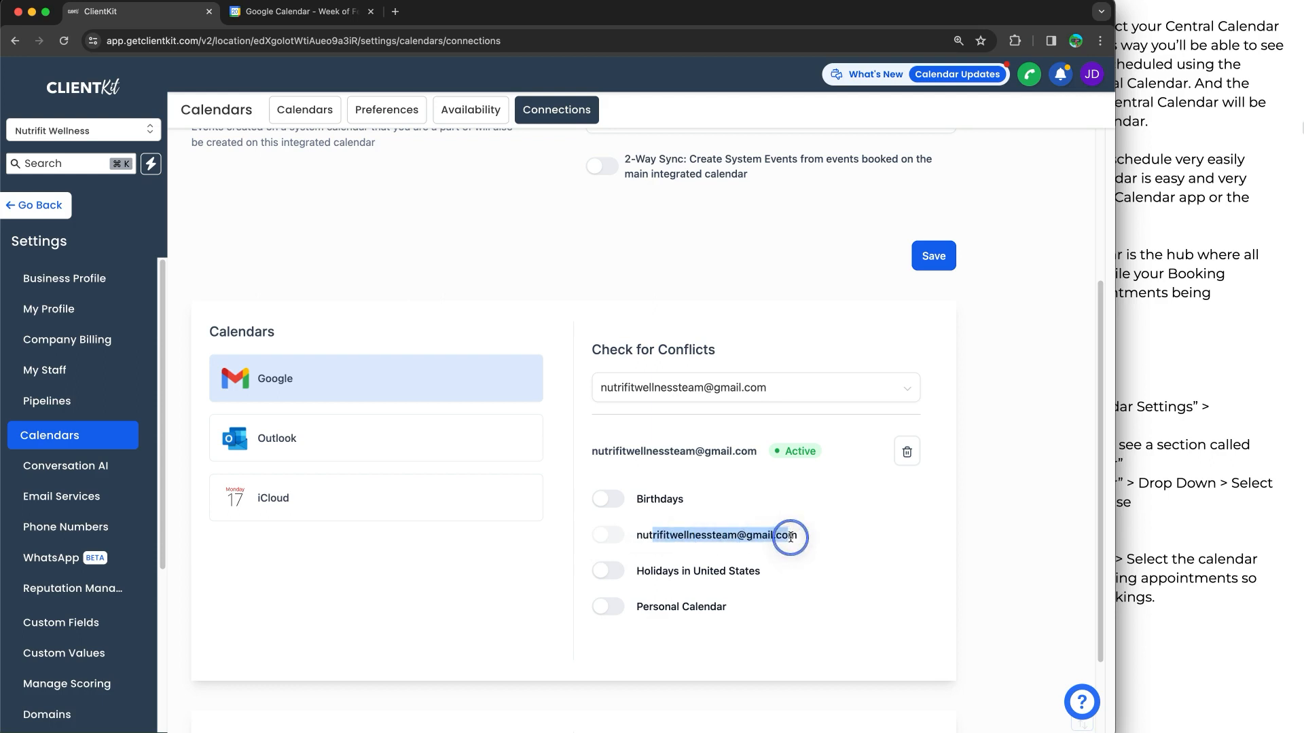
{"action": "left_click_drag", "start_coordinate": [637, 606], "coordinate": [727, 609]}
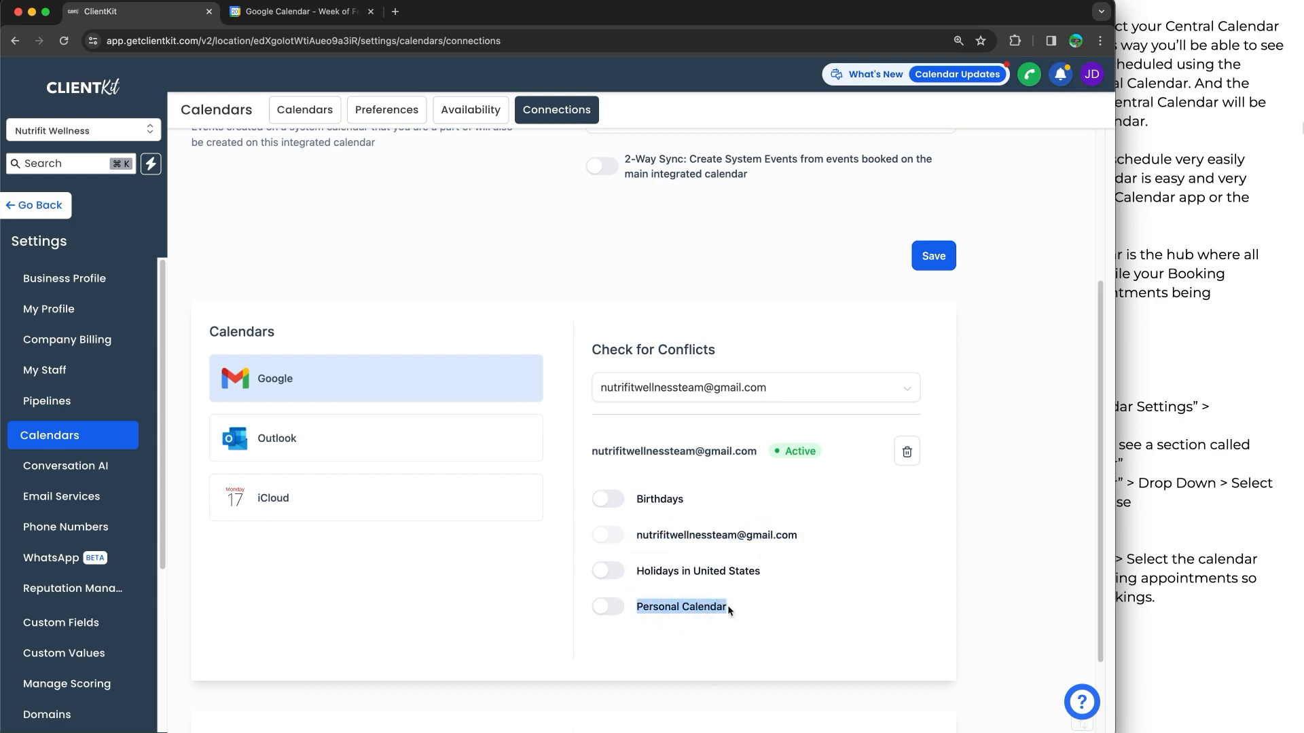
{"action": "left_click", "coordinate": [610, 615]}
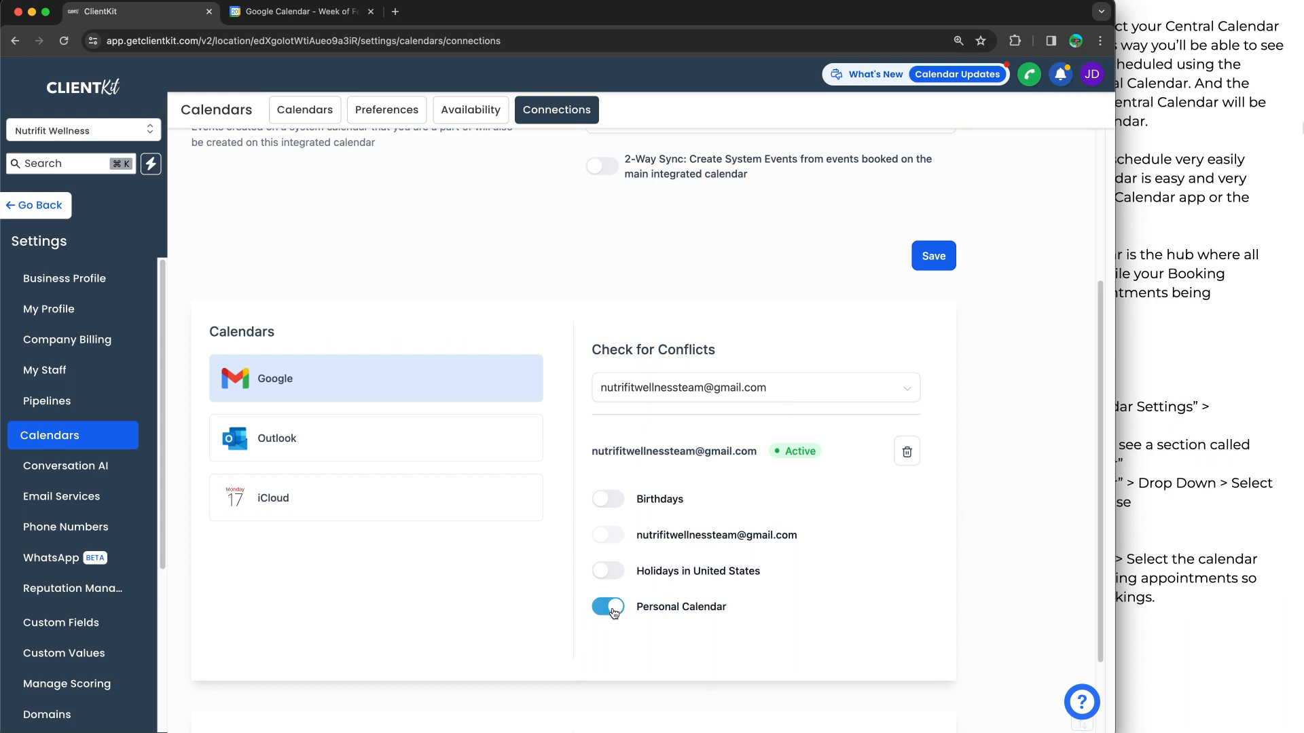
{"action": "mouse_move", "coordinate": [663, 526]}
{"action": "left_mouse_down"}
{"action": "mouse_move", "coordinate": [824, 540]}
{"action": "mouse_move", "coordinate": [578, 542]}
{"action": "mouse_move", "coordinate": [680, 522]}
{"action": "mouse_move", "coordinate": [639, 544]}
{"action": "mouse_move", "coordinate": [680, 518]}
{"action": "left_mouse_up"}
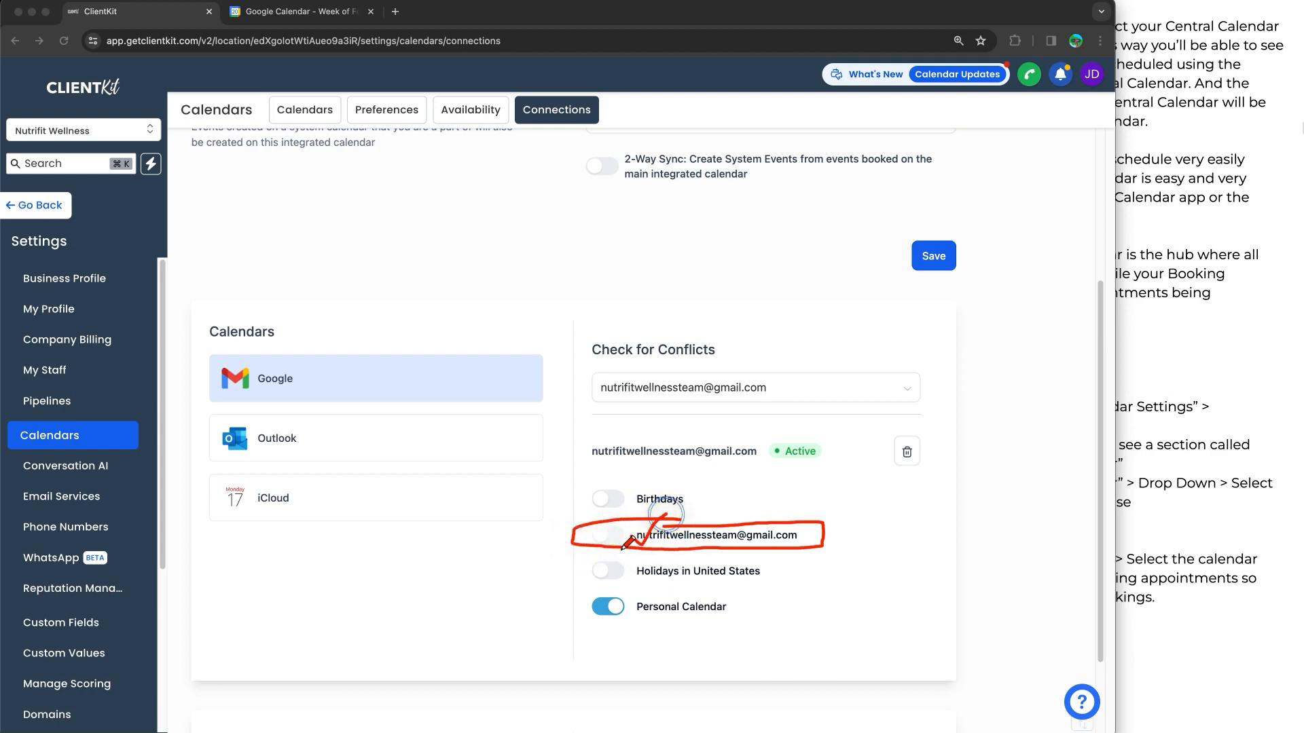
Look at the main integration calendar's 2-Way Sync option, leaving it off, check the Google Calendar week view and return to ClientKit
{"action": "mouse_move", "coordinate": [638, 592]}
{"action": "left_mouse_down"}
{"action": "mouse_move", "coordinate": [771, 608]}
{"action": "mouse_move", "coordinate": [574, 614]}
{"action": "mouse_move", "coordinate": [675, 588]}
{"action": "left_mouse_up"}
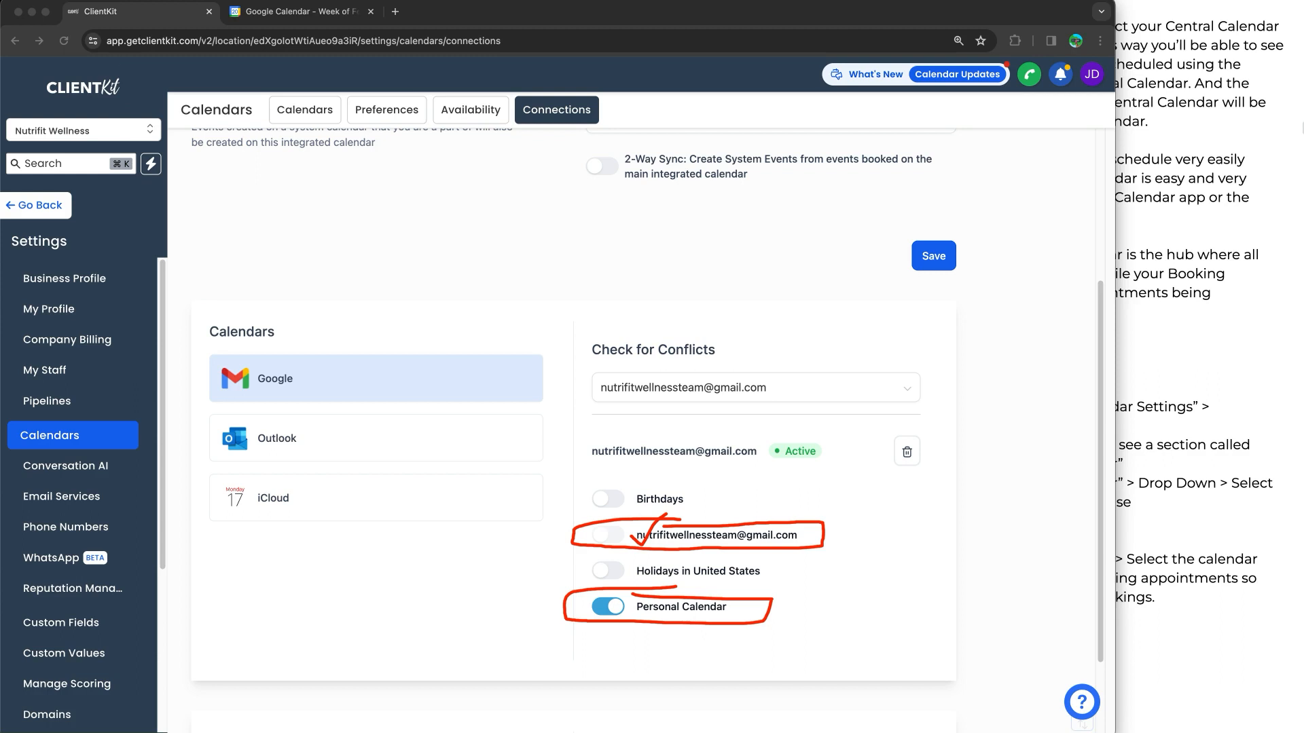
{"action": "scroll", "coordinate": [586, 251], "scroll_direction": "up", "scroll_amount": 3}
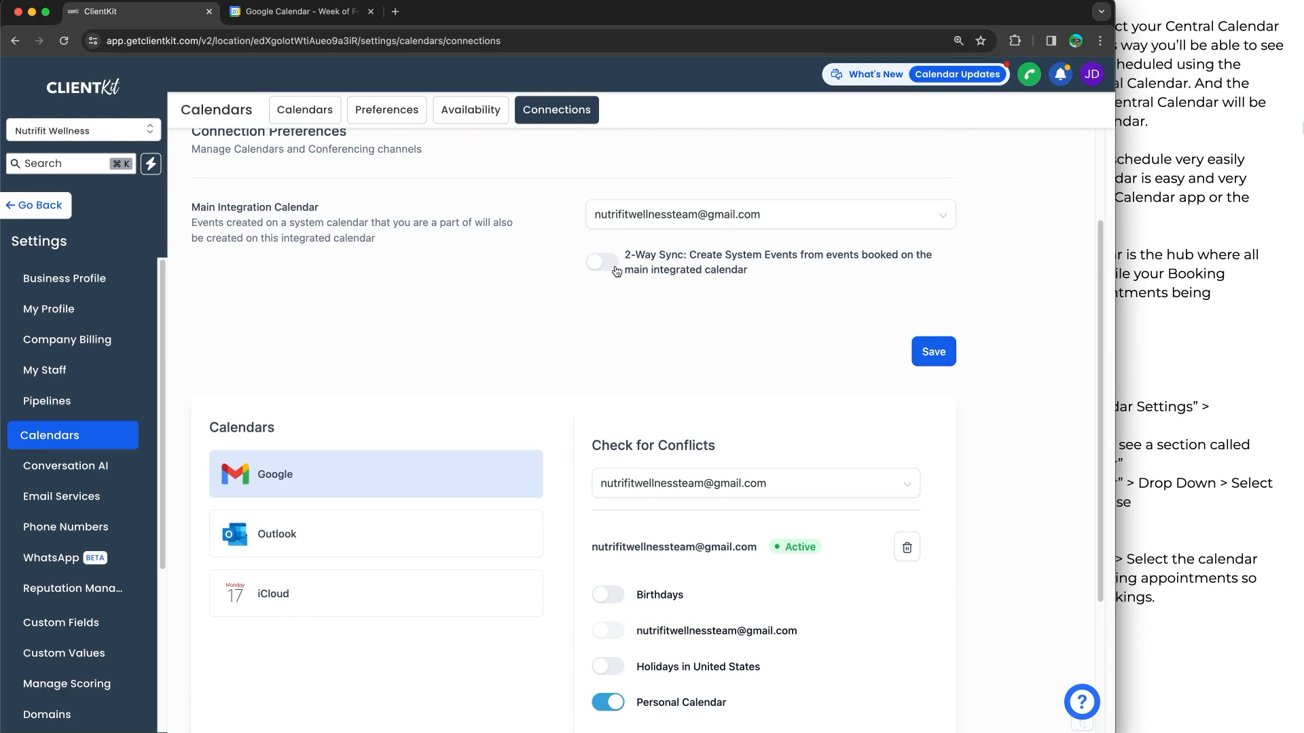
{"action": "left_click", "coordinate": [615, 265]}
{"action": "left_click", "coordinate": [616, 265]}
{"action": "left_click", "coordinate": [615, 266]}
{"action": "left_click", "coordinate": [616, 266]}
{"action": "left_click", "coordinate": [603, 263]}
{"action": "left_click", "coordinate": [604, 263]}
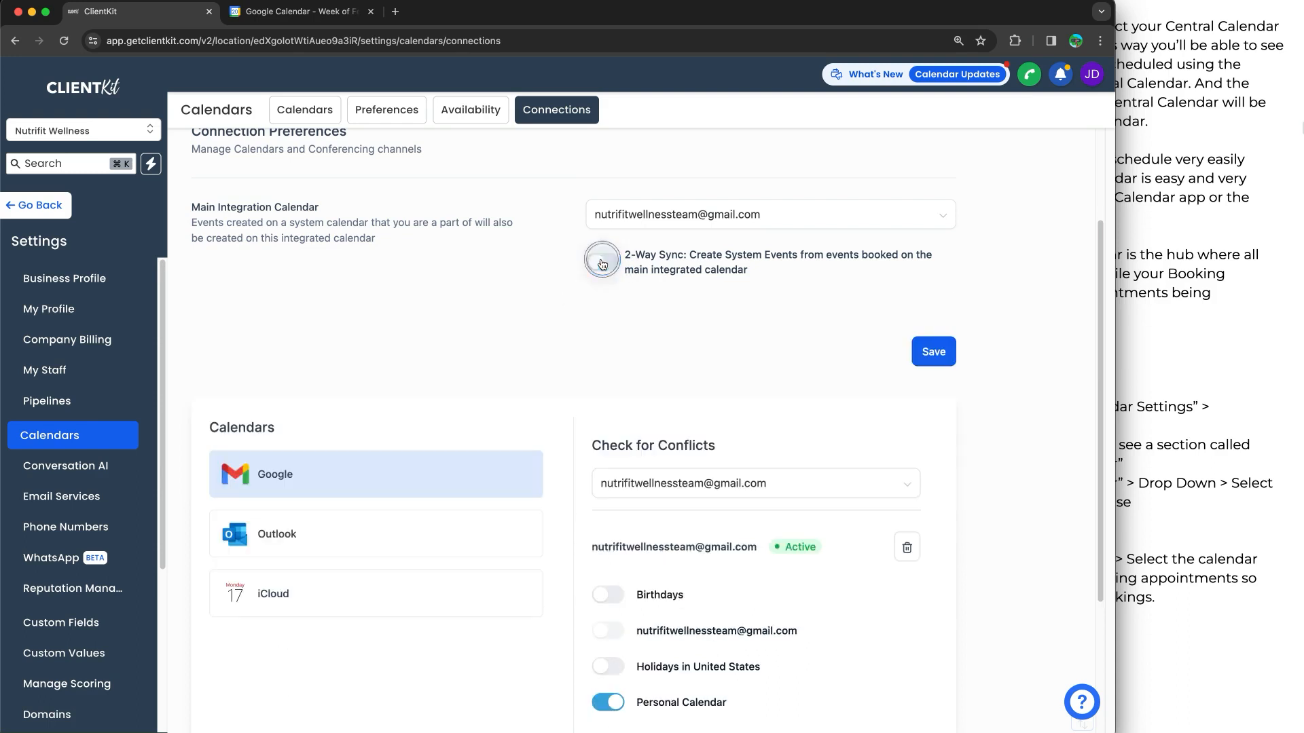
{"action": "left_click", "coordinate": [292, 25]}
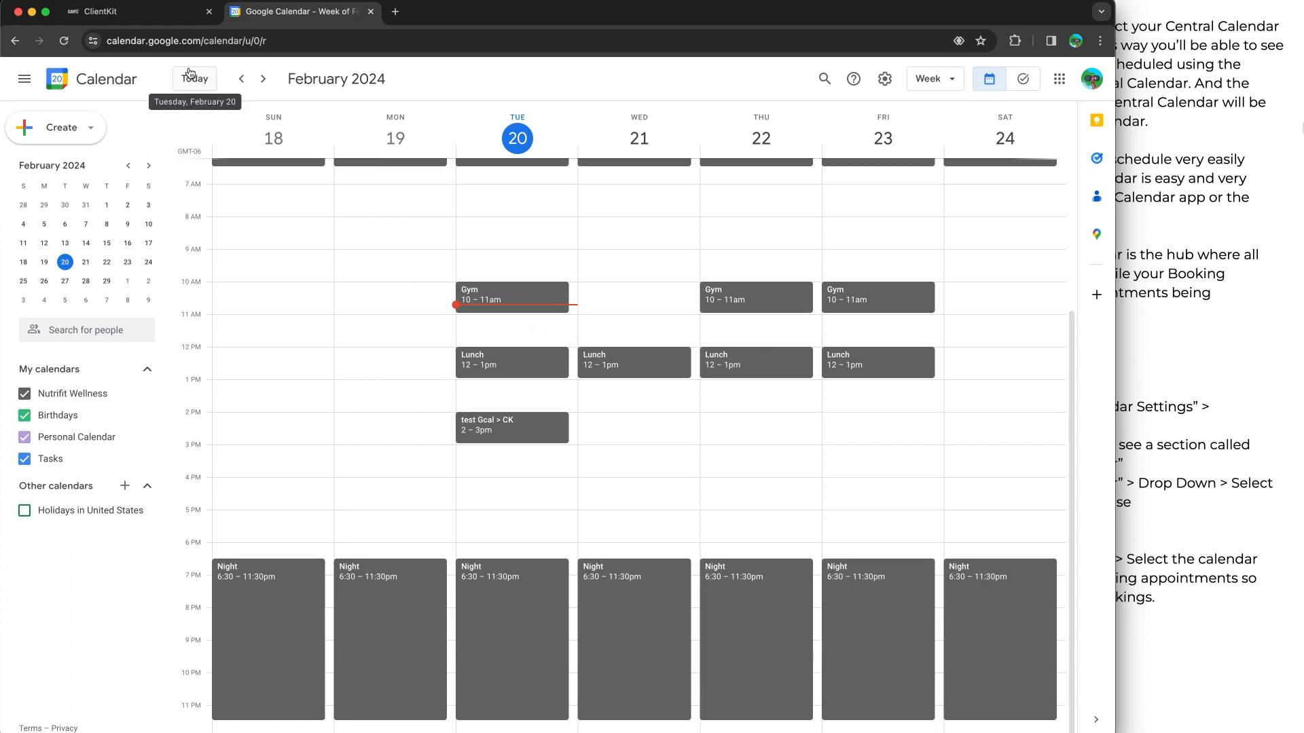
{"action": "left_click", "coordinate": [189, 24]}
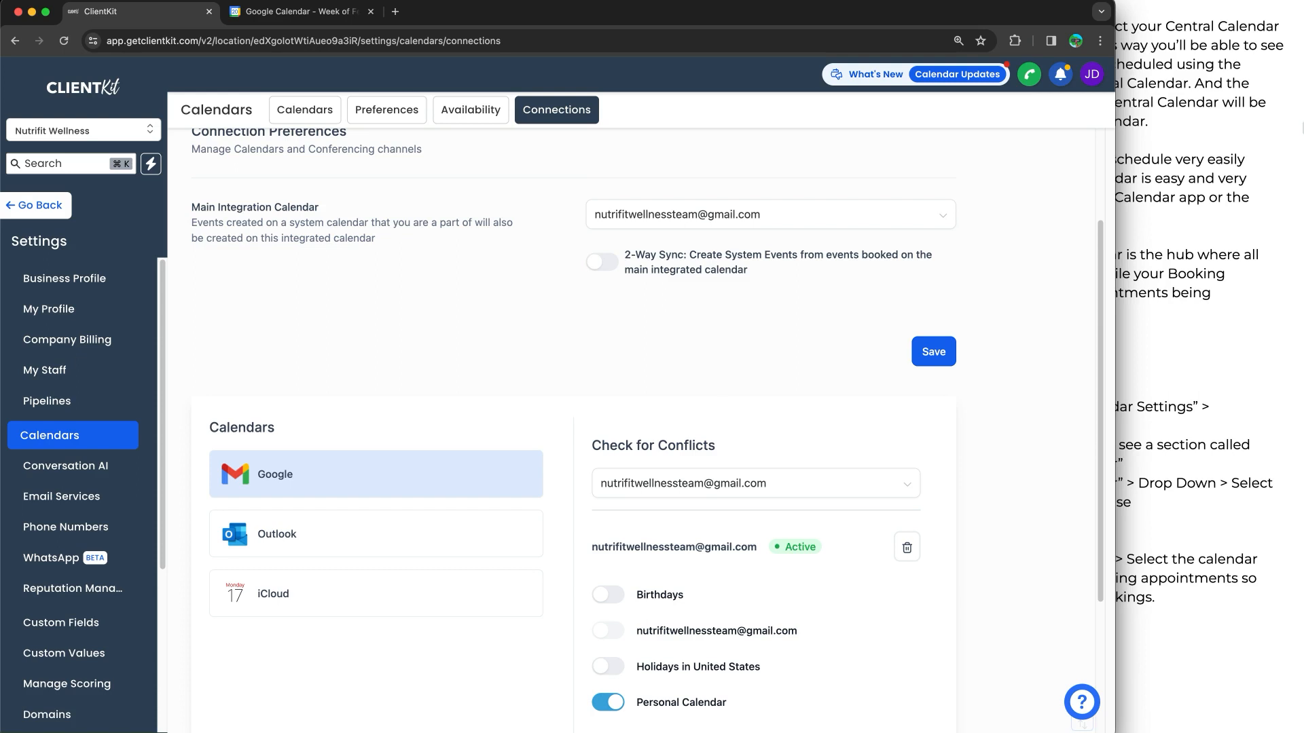
Turn off the conflict check for Personal Calendar, look at the calendar list in Google Calendar, and return to ClientKit's Connections page
{"action": "scroll", "coordinate": [969, 401], "scroll_direction": "down", "scroll_amount": 3}
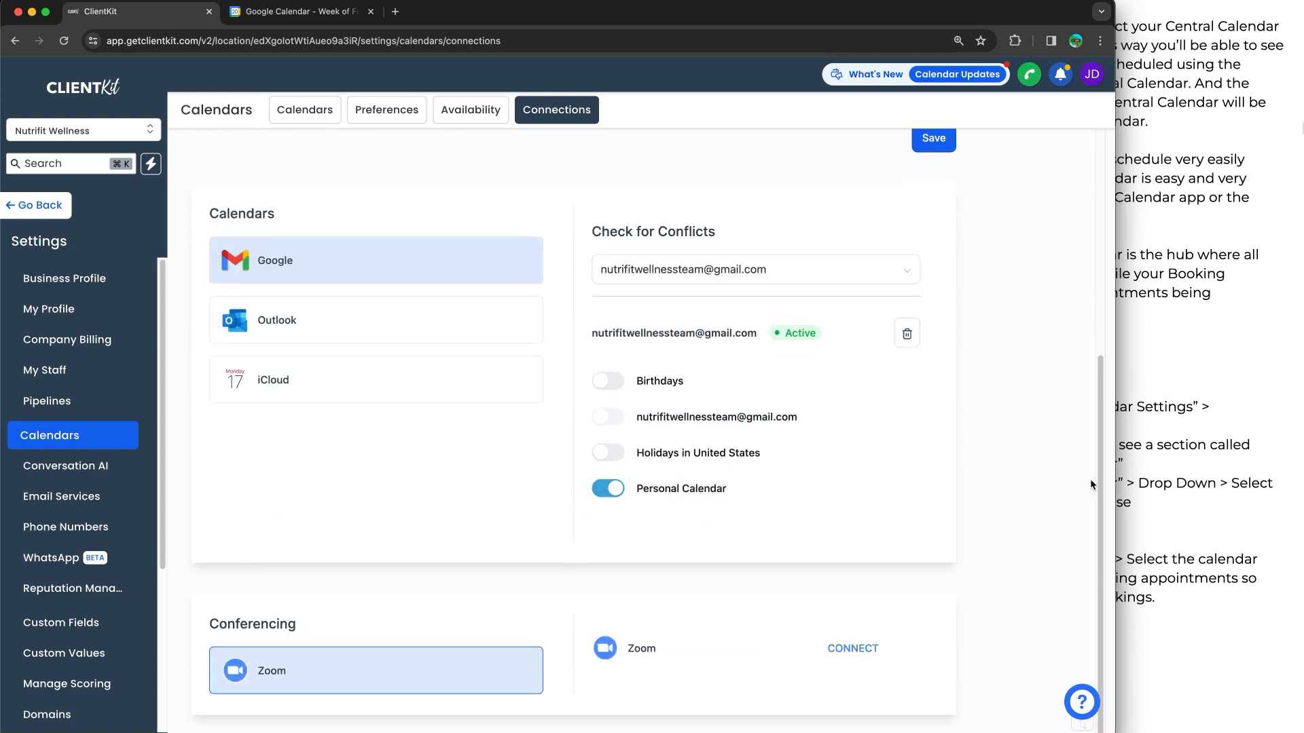
{"action": "left_click", "coordinate": [1119, 448]}
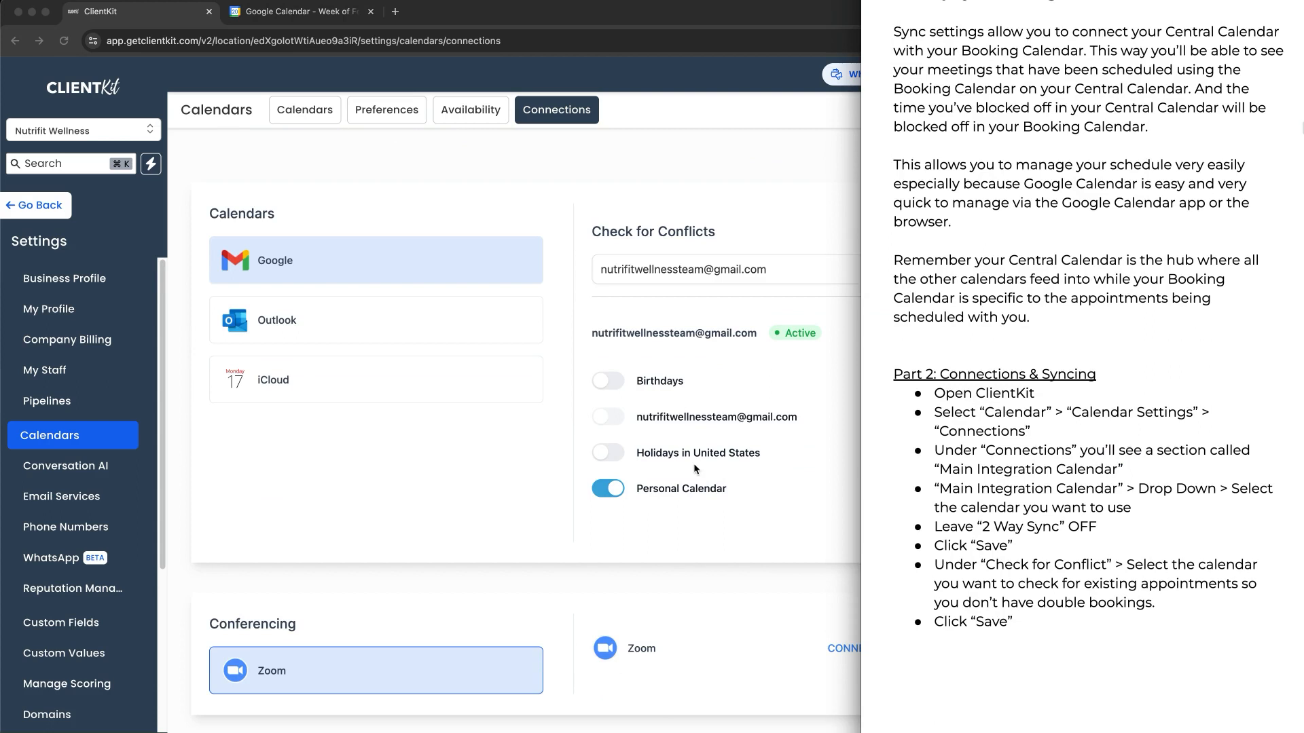
{"action": "left_click", "coordinate": [694, 463]}
{"action": "left_click", "coordinate": [607, 488]}
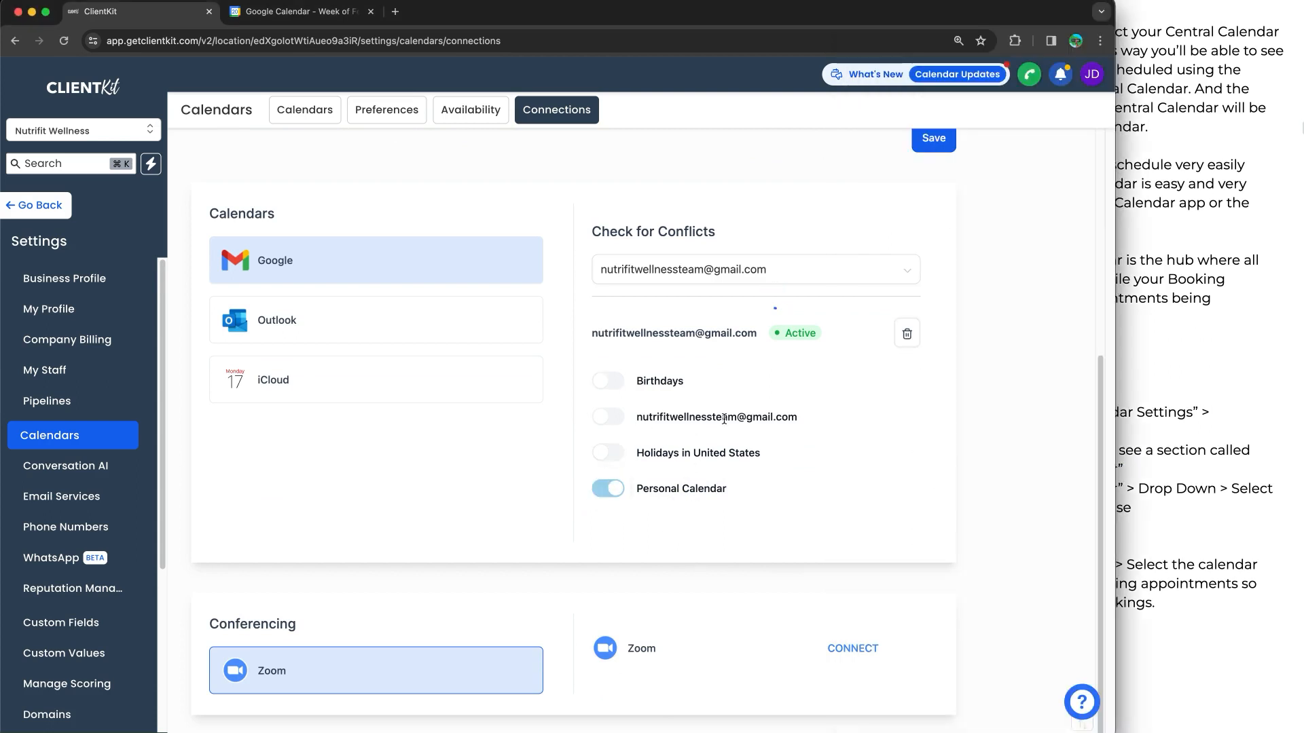
{"action": "left_click", "coordinate": [303, 11]}
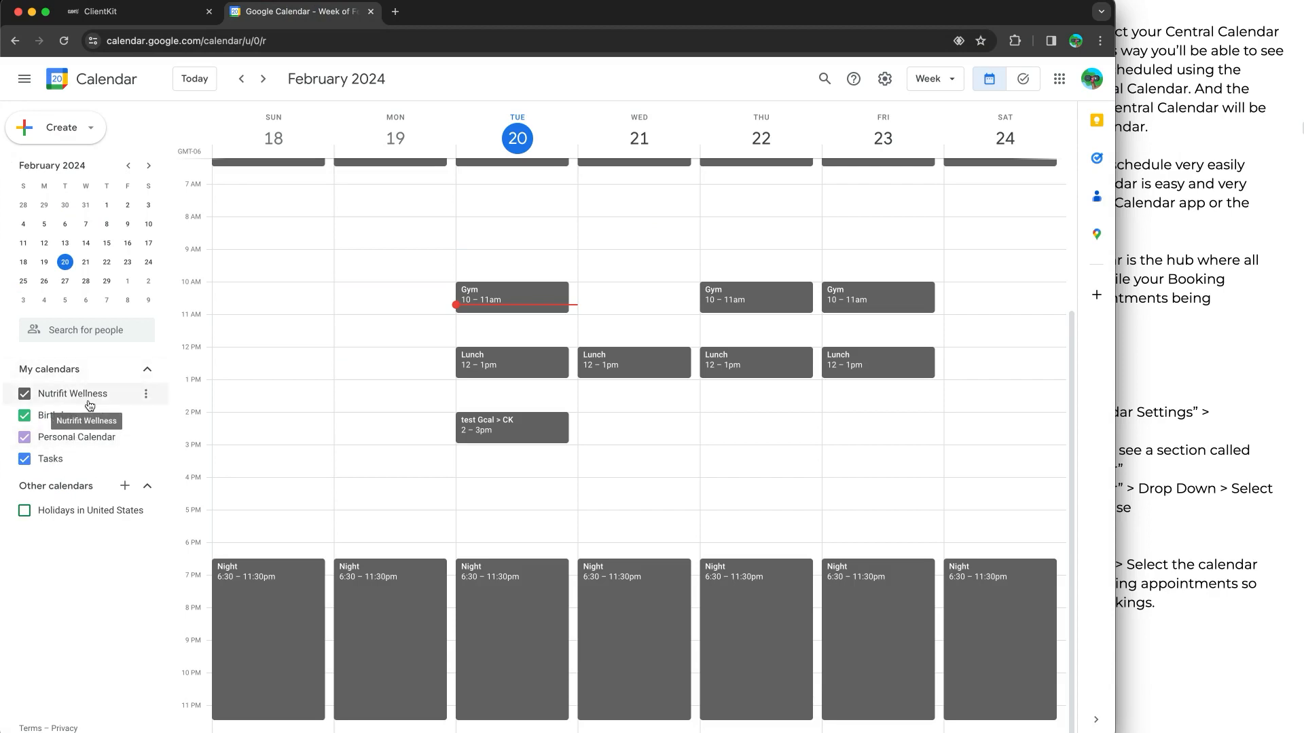
{"action": "left_click", "coordinate": [181, 12]}
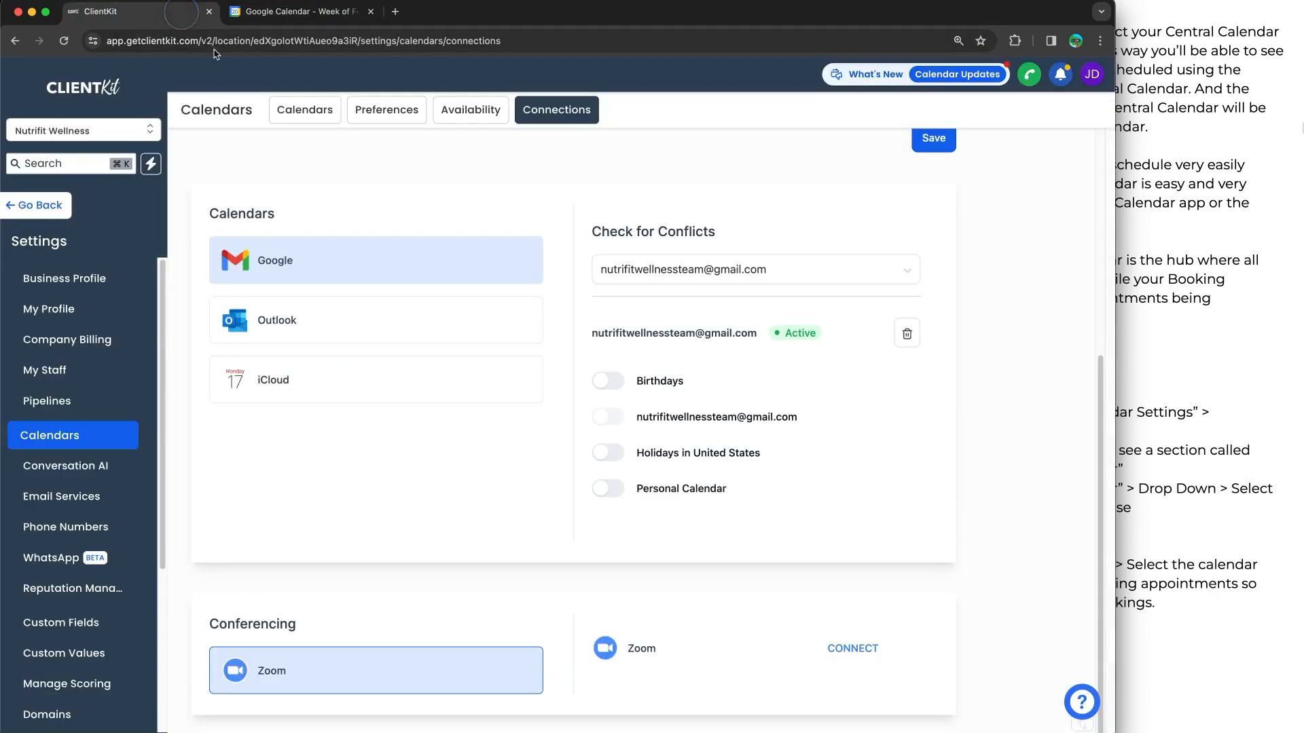
Read the Part 3: Test Sync instructions for the Google Calendar to ClientKit sync in the guide document
{"action": "left_click", "coordinate": [1143, 353]}
{"action": "scroll", "coordinate": [1088, 375], "scroll_direction": "down", "scroll_amount": 10}
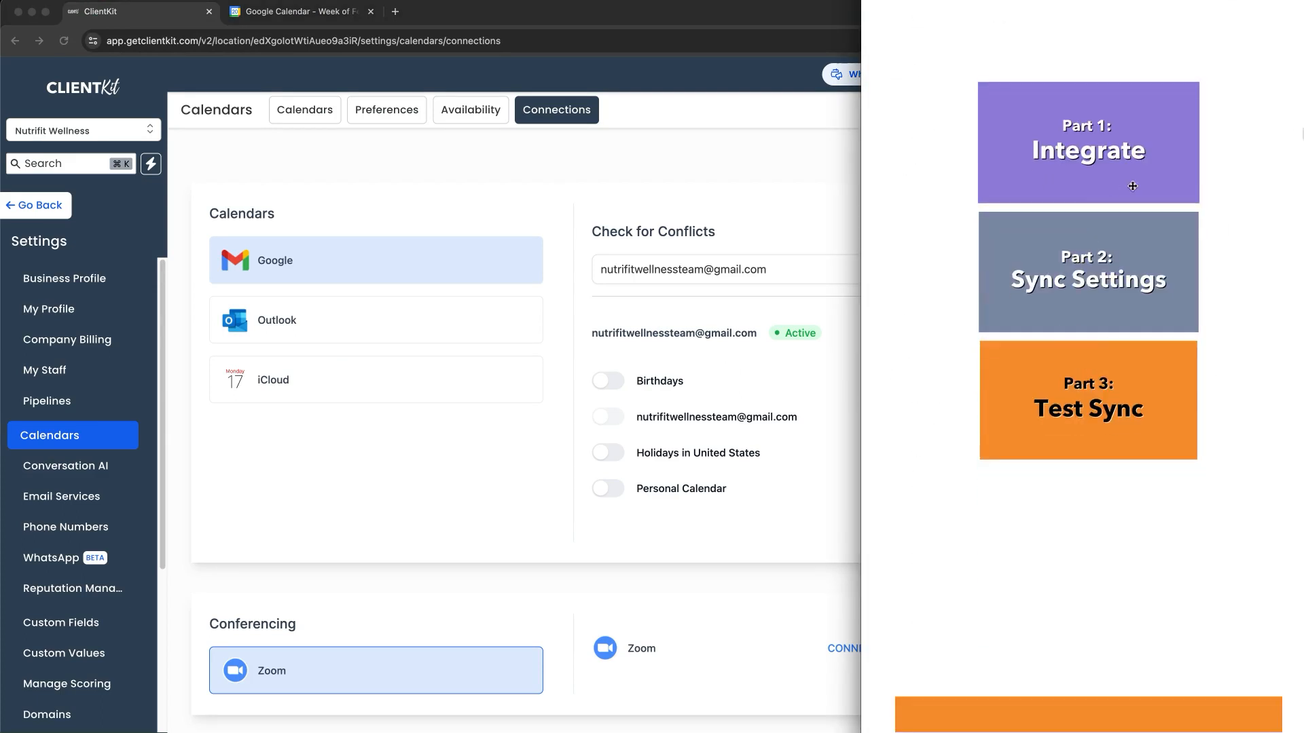
{"action": "scroll", "coordinate": [1085, 356], "scroll_direction": "down", "scroll_amount": 1}
{"action": "scroll", "coordinate": [1086, 356], "scroll_direction": "down", "scroll_amount": 8}
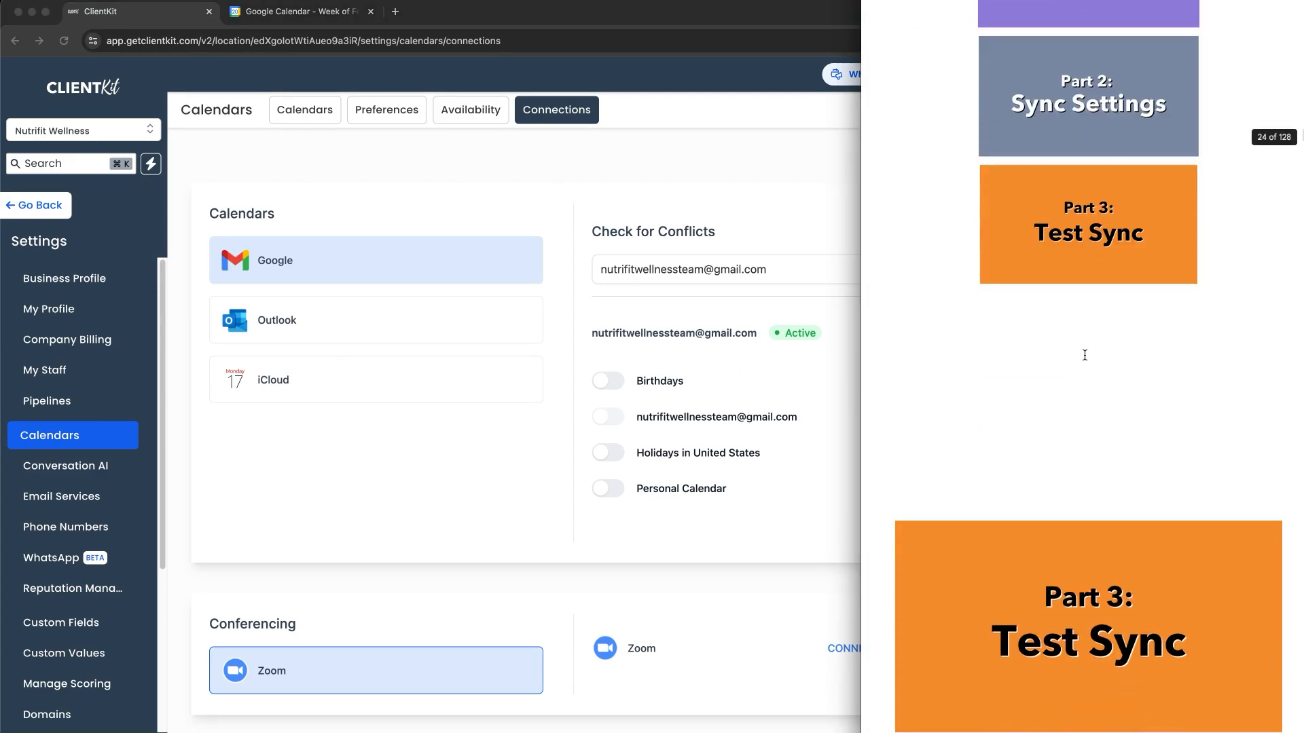
{"action": "scroll", "coordinate": [1083, 356], "scroll_direction": "down", "scroll_amount": 1}
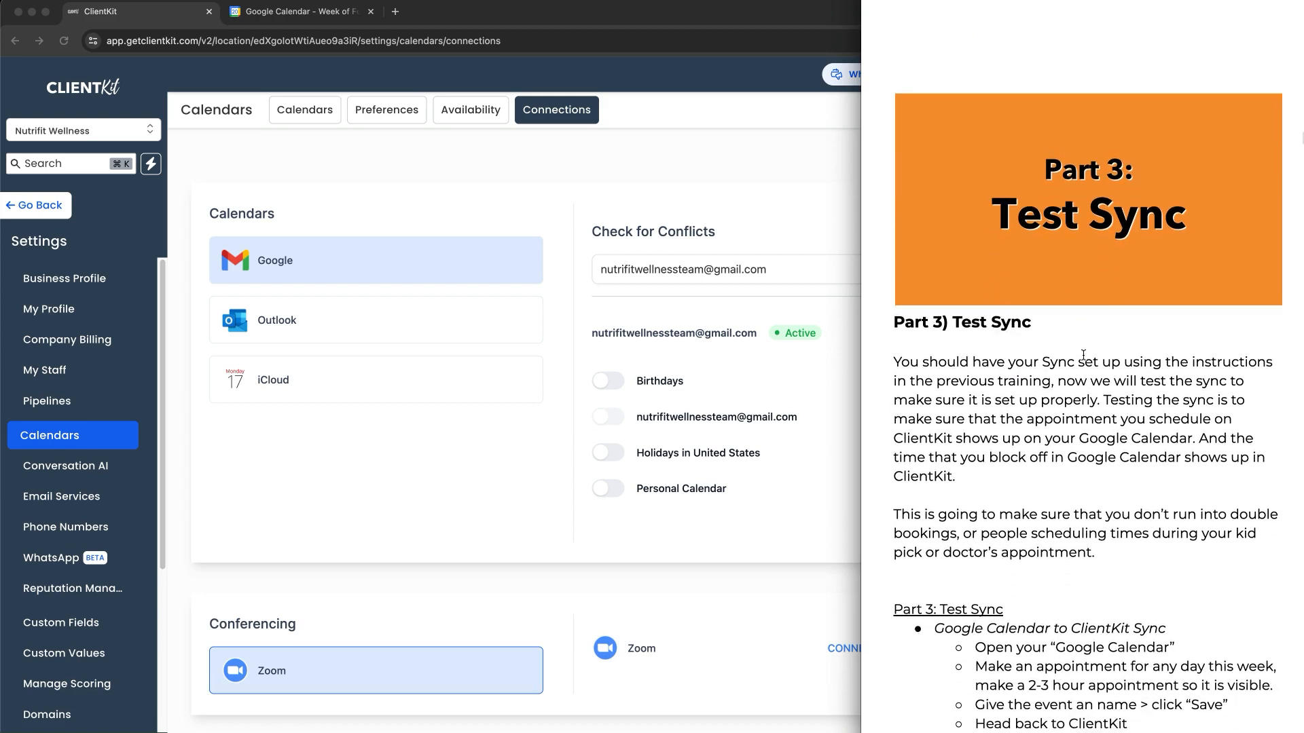
{"action": "scroll", "coordinate": [1083, 356], "scroll_direction": "down", "scroll_amount": 2}
{"action": "scroll", "coordinate": [1083, 358], "scroll_direction": "down", "scroll_amount": 2}
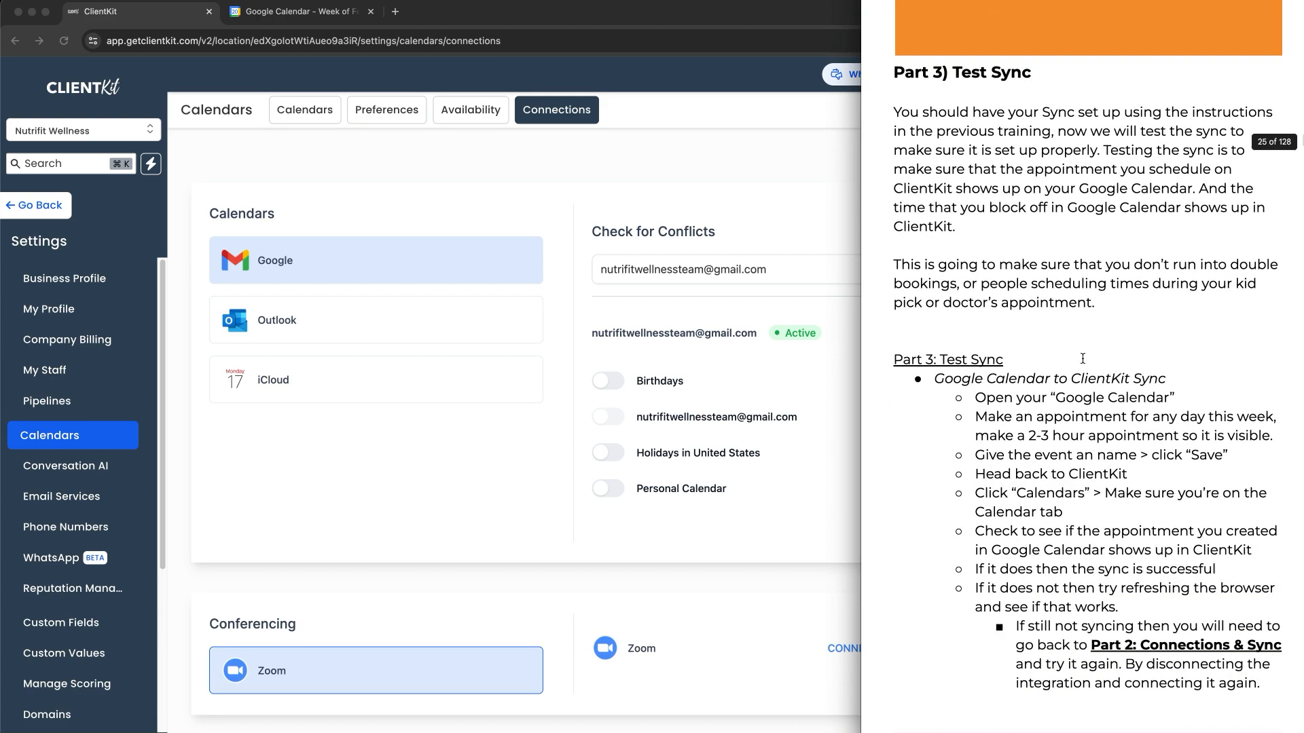
Return to ClientKit, leave the settings and open the Calendars page with the week view
{"action": "left_click", "coordinate": [654, 219]}
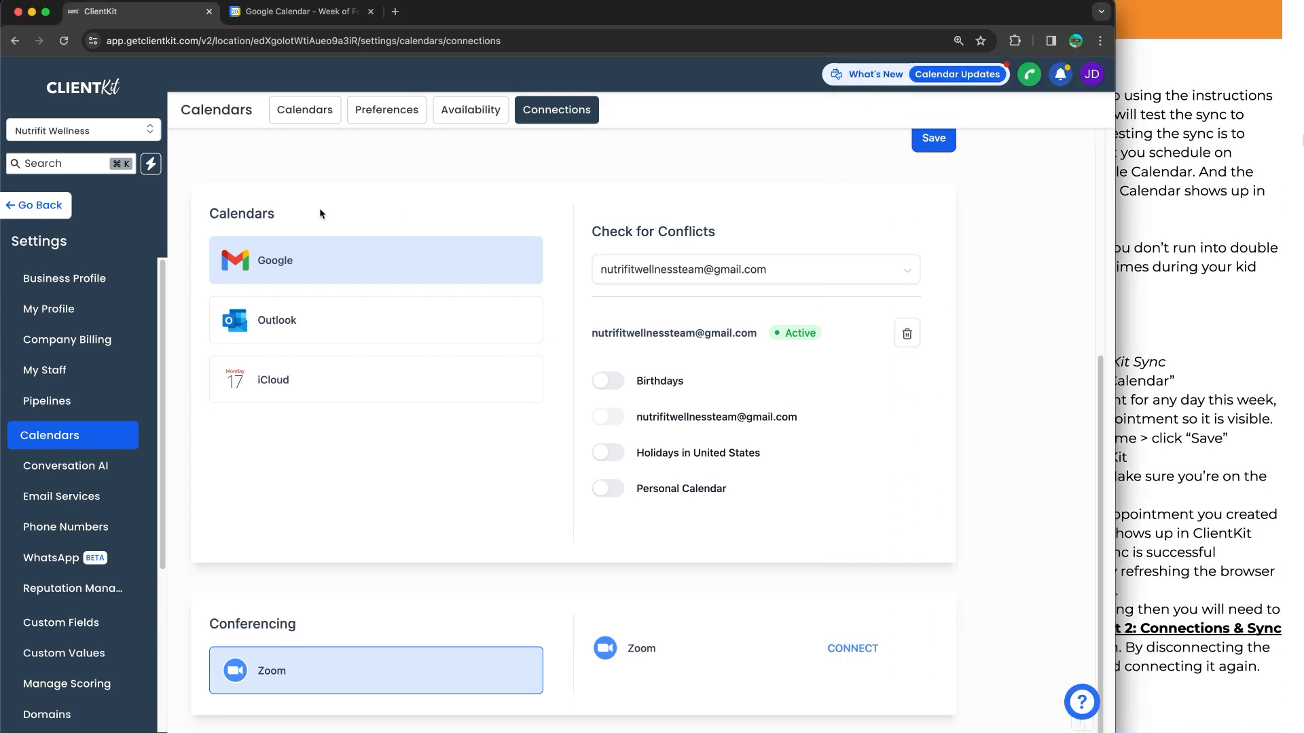
{"action": "left_click", "coordinate": [37, 205]}
{"action": "left_click", "coordinate": [90, 270]}
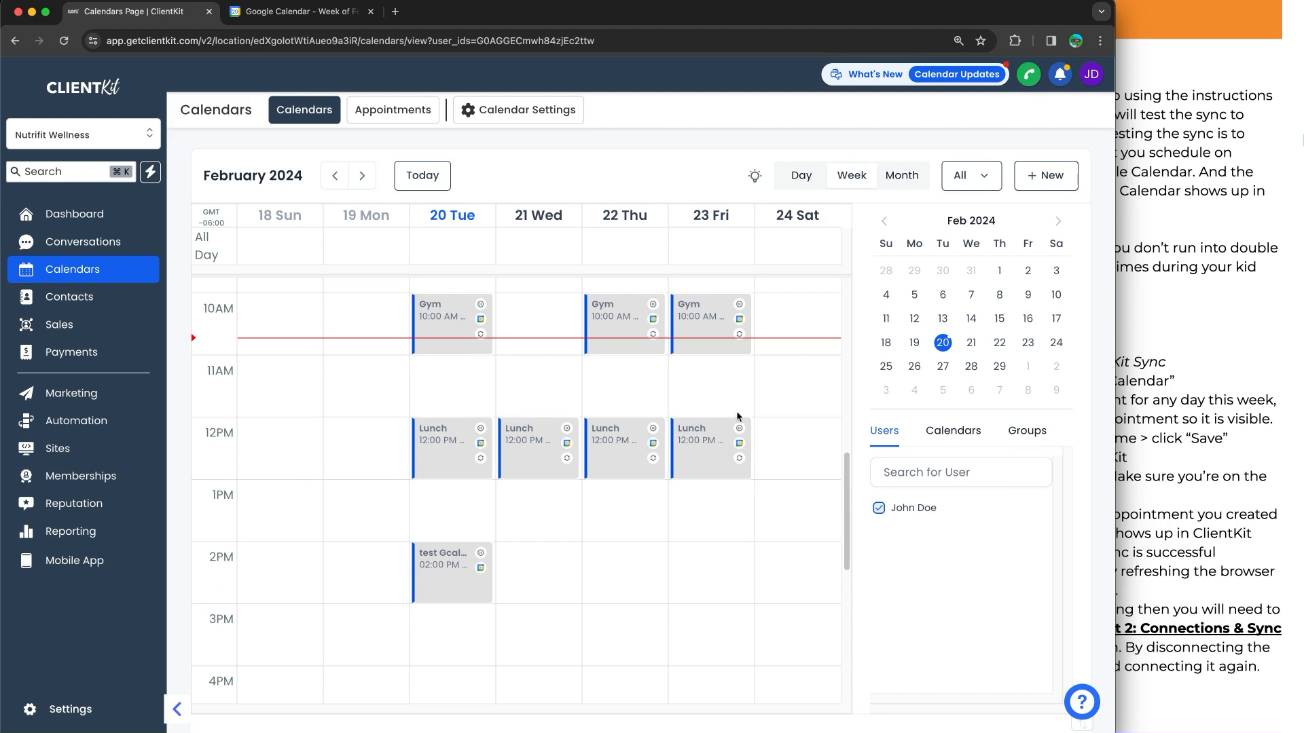
Look at a Morning block's event details, close them, and examine the other blocked times across the week
{"action": "scroll", "coordinate": [523, 352], "scroll_direction": "up", "scroll_amount": 10}
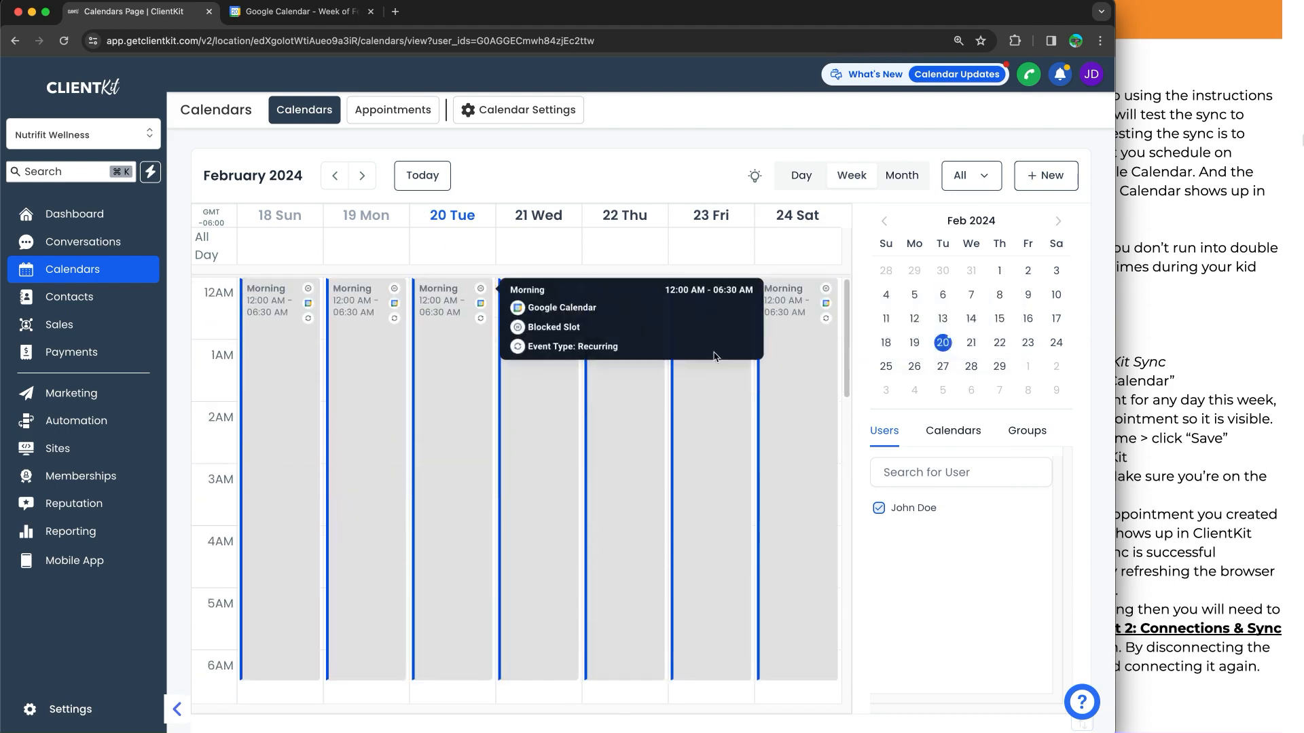
{"action": "left_click", "coordinate": [464, 374]}
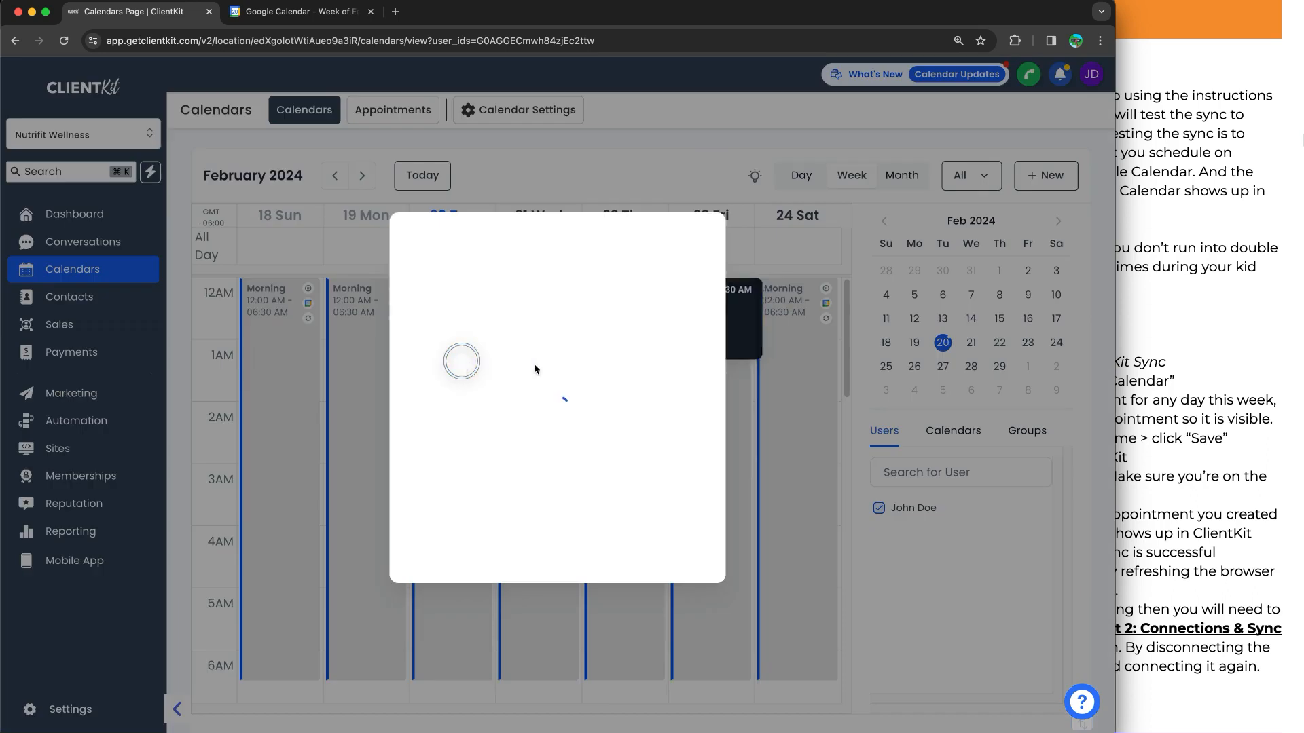
{"action": "left_click", "coordinate": [670, 216]}
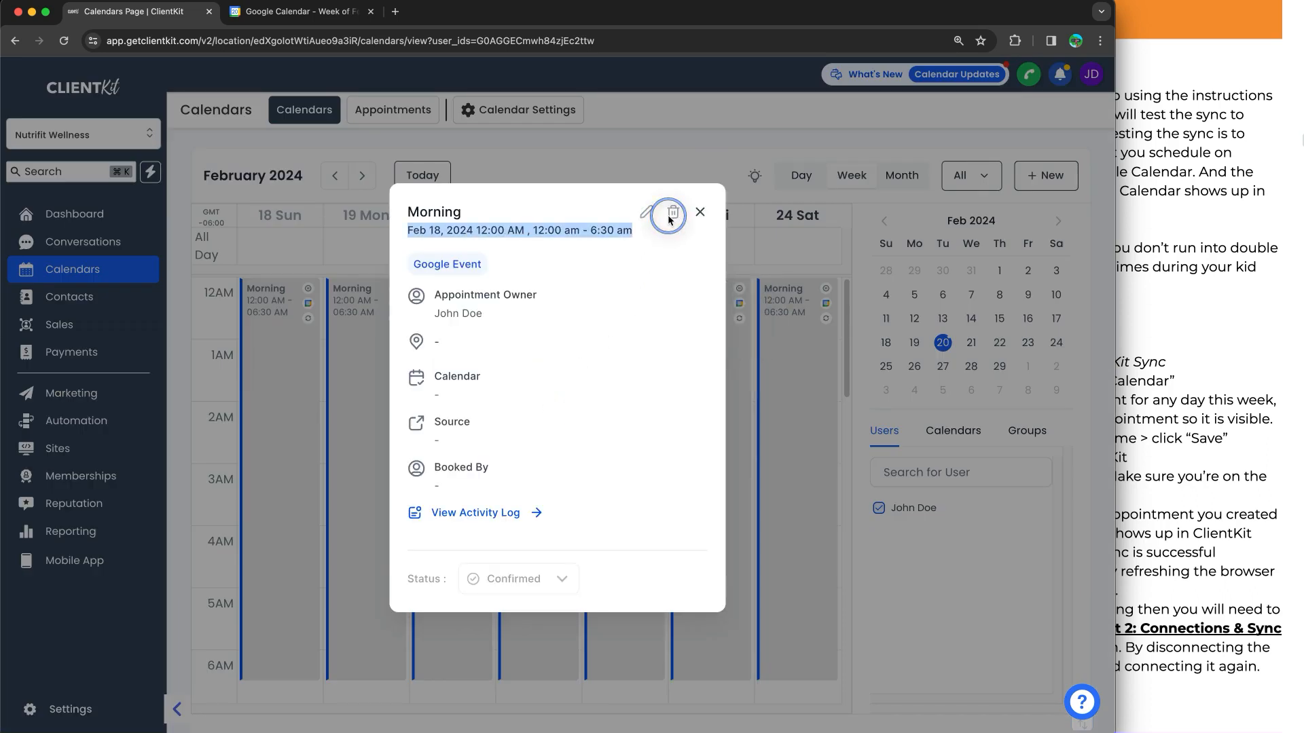
{"action": "left_click", "coordinate": [700, 213]}
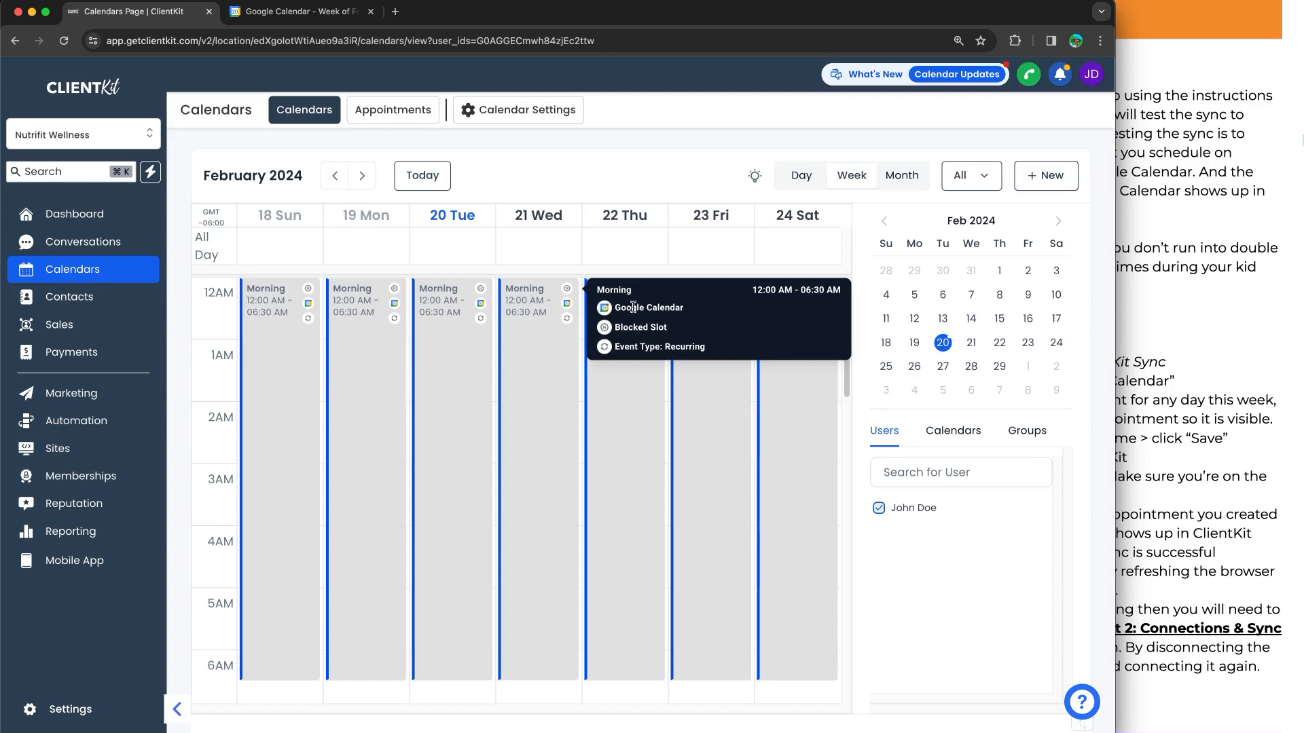
{"action": "scroll", "coordinate": [469, 360], "scroll_direction": "down", "scroll_amount": 8}
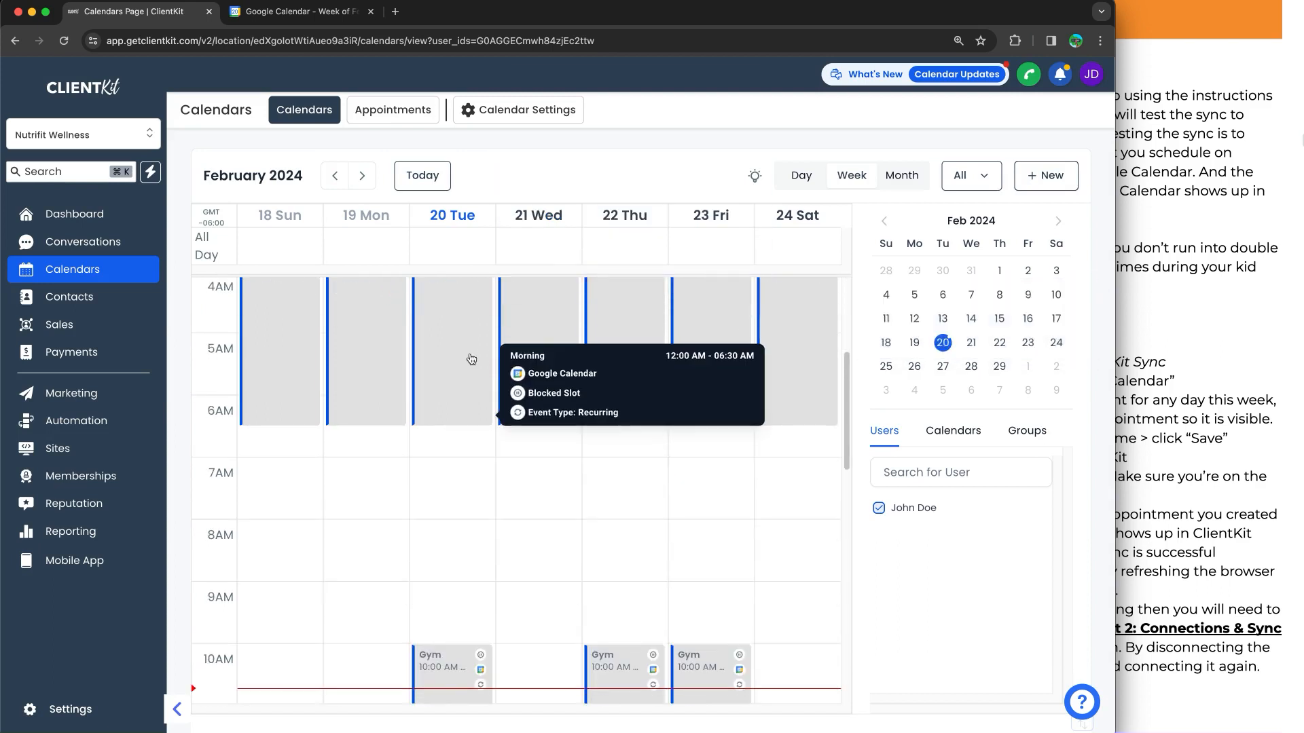
{"action": "scroll", "coordinate": [471, 355], "scroll_direction": "down", "scroll_amount": 4}
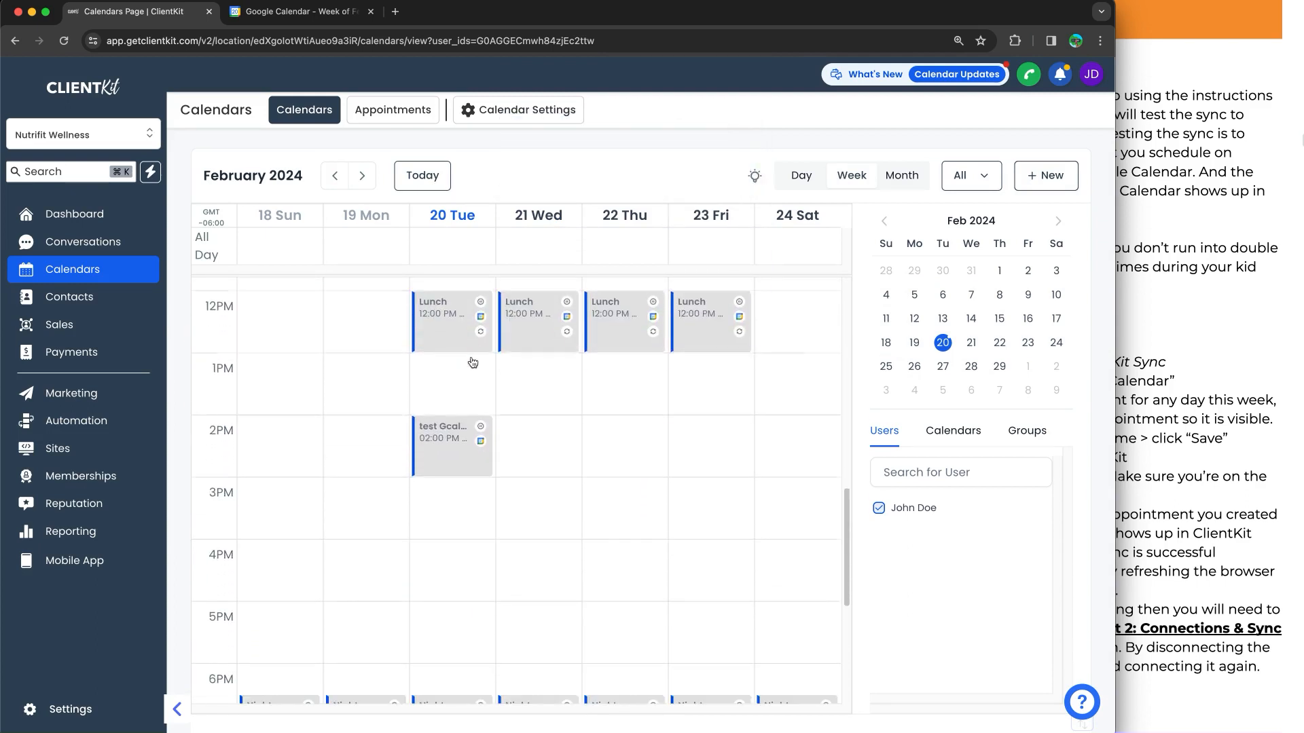
{"action": "scroll", "coordinate": [573, 386], "scroll_direction": "up", "scroll_amount": 4}
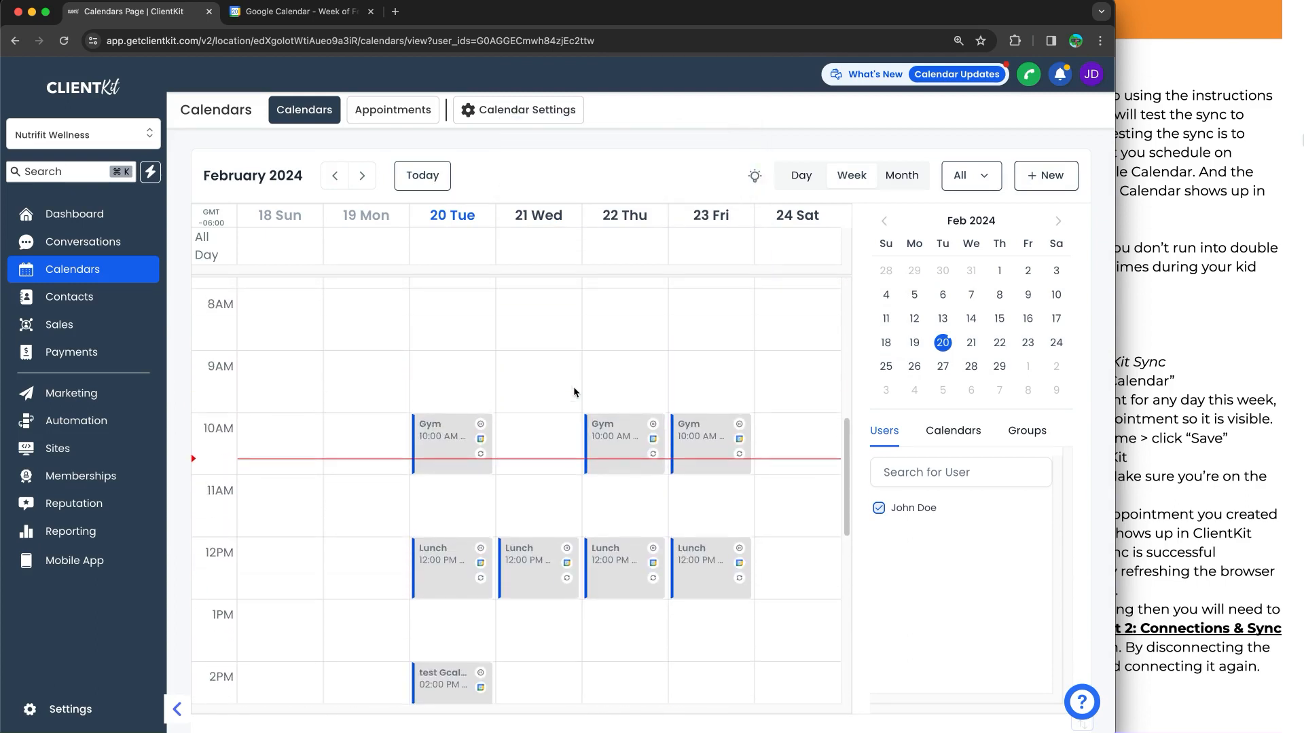
In Google Calendar, create and save an event titled ClientKit Test from Google Calendar on Thursday, February 22, from 2:15pm to 5:15pm
{"action": "left_click", "coordinate": [339, 21]}
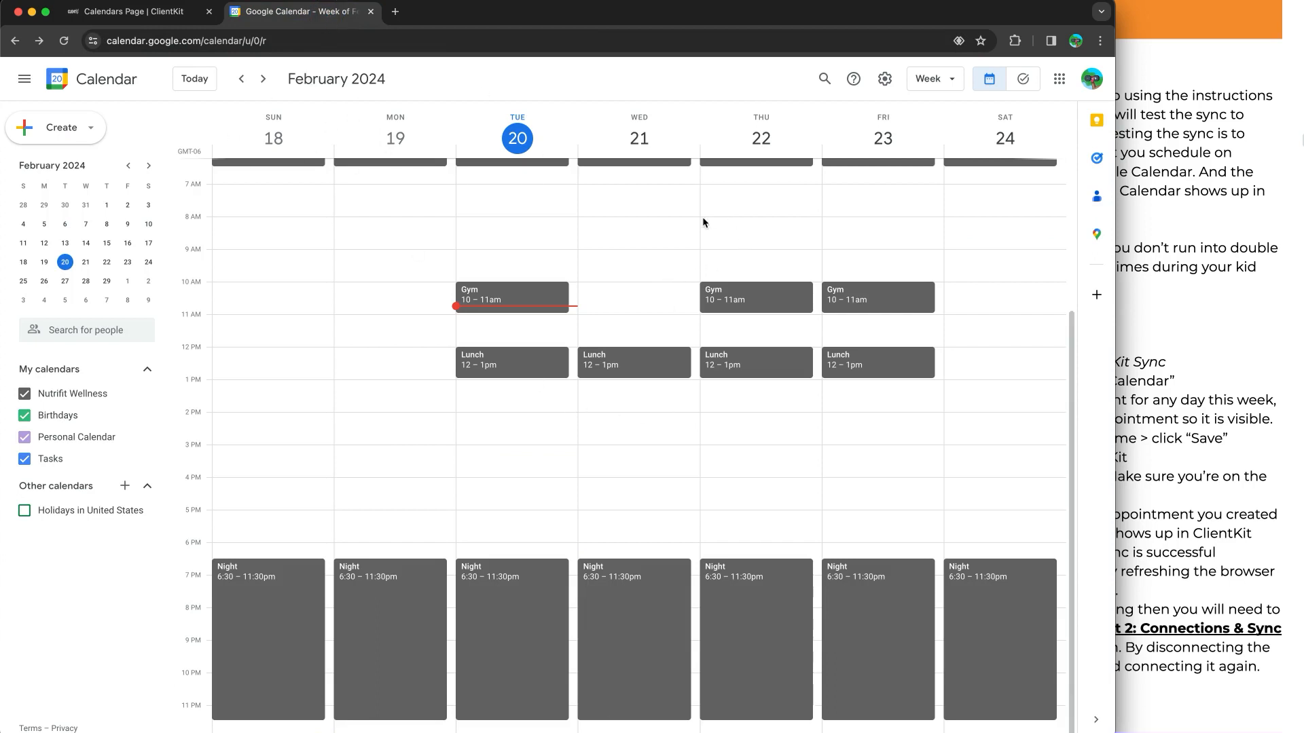
{"action": "left_click_drag", "start_coordinate": [743, 429], "coordinate": [747, 516]}
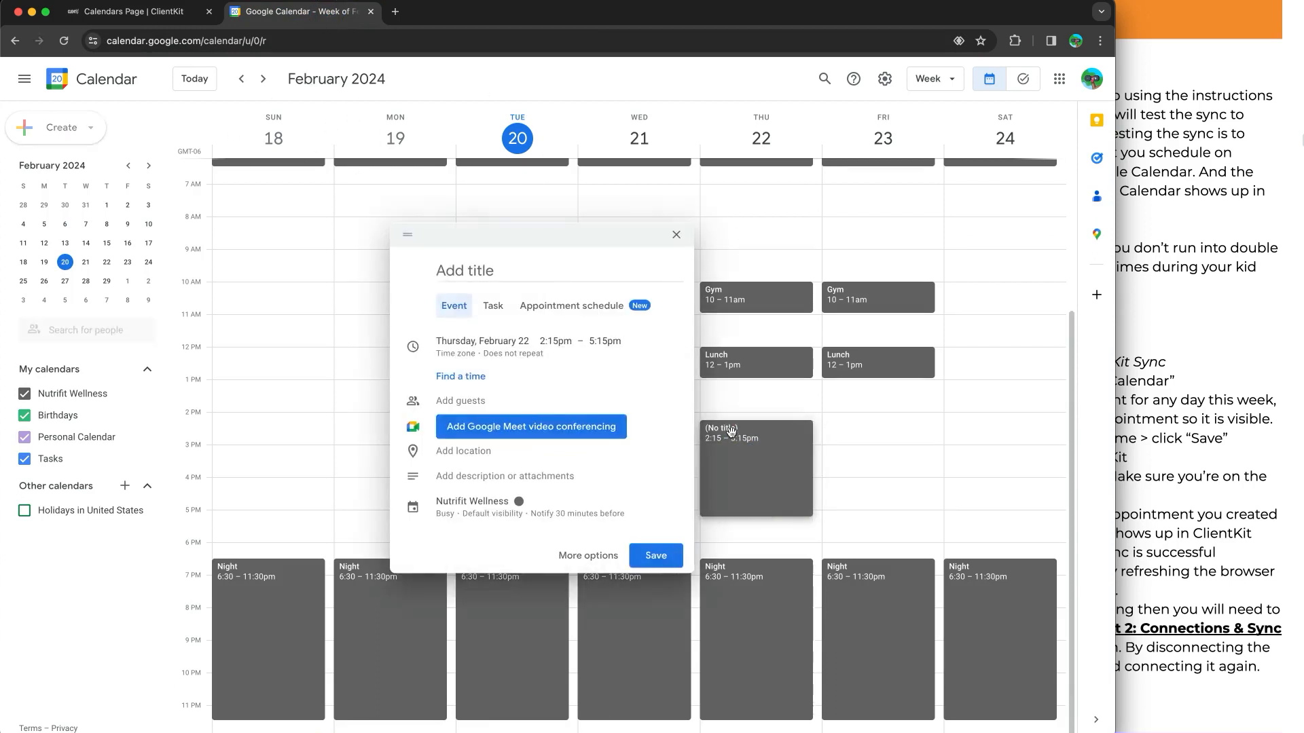
{"action": "type", "text": "ClientKit Test fr"}
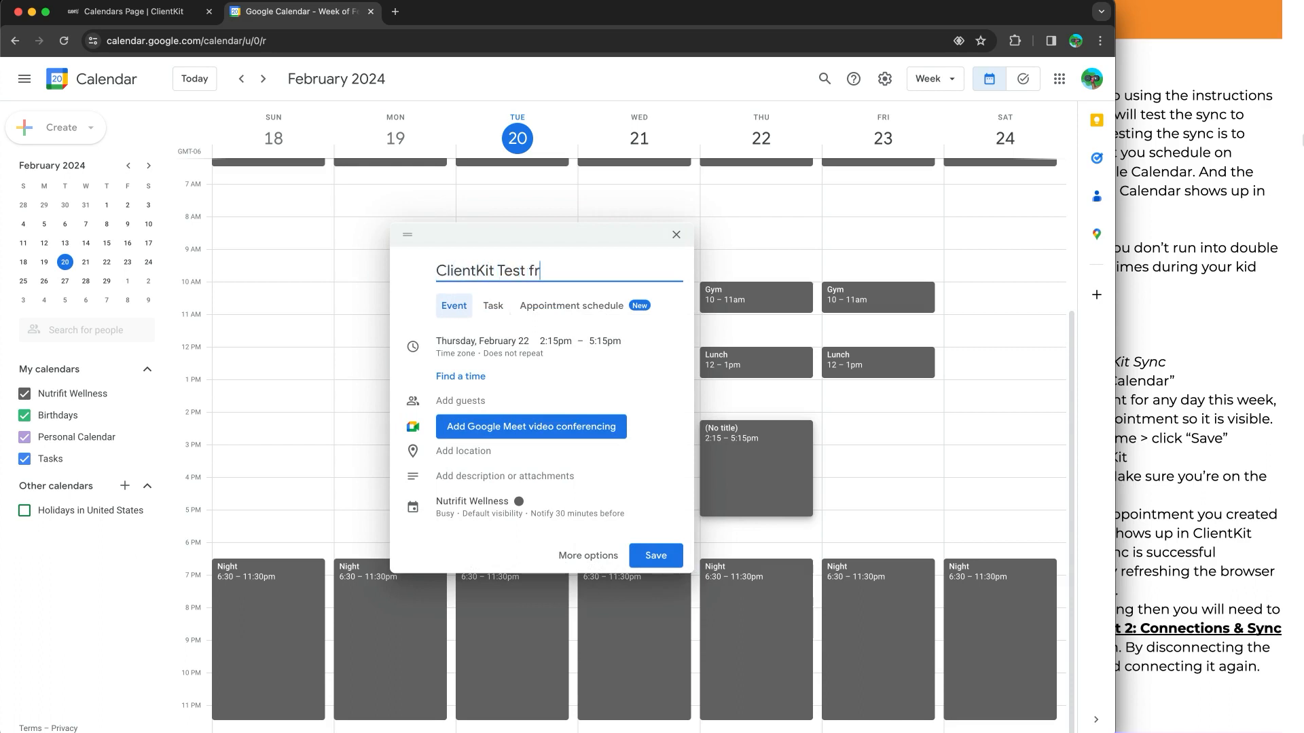
{"action": "type", "text": "om Google Calendar"}
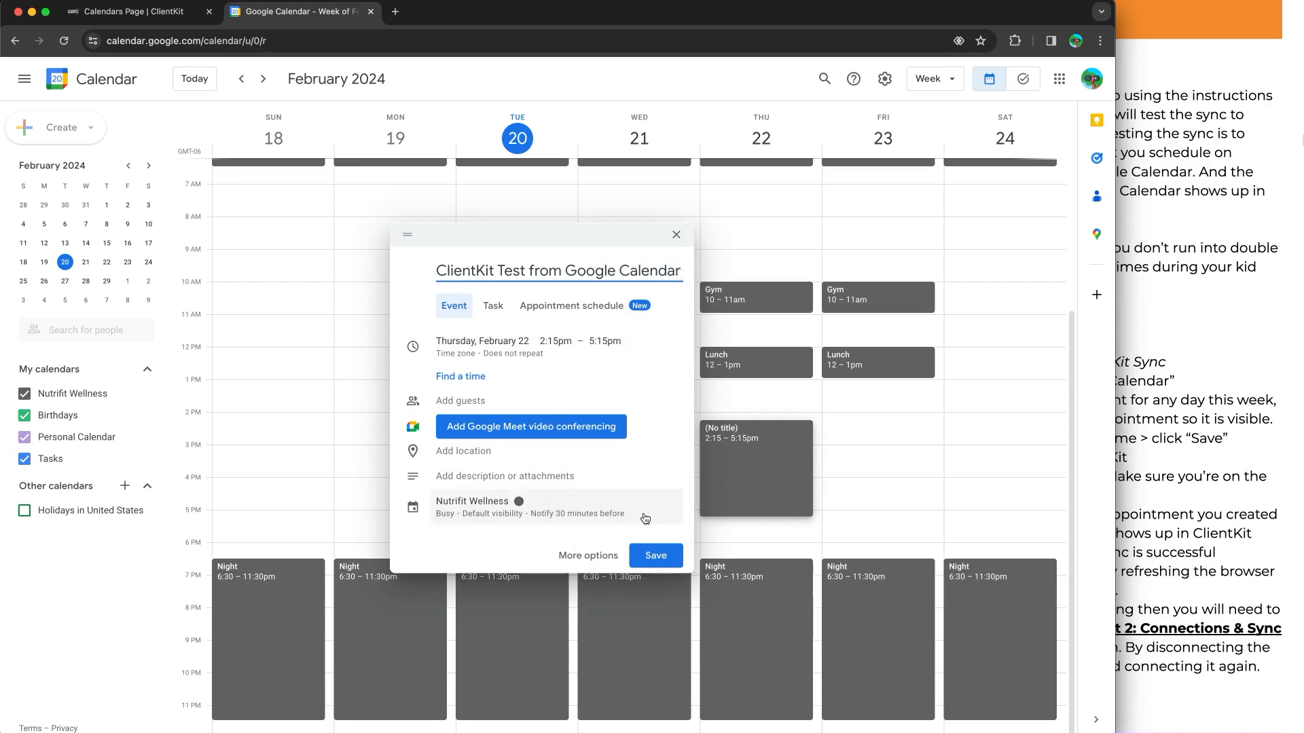
{"action": "left_click", "coordinate": [656, 557]}
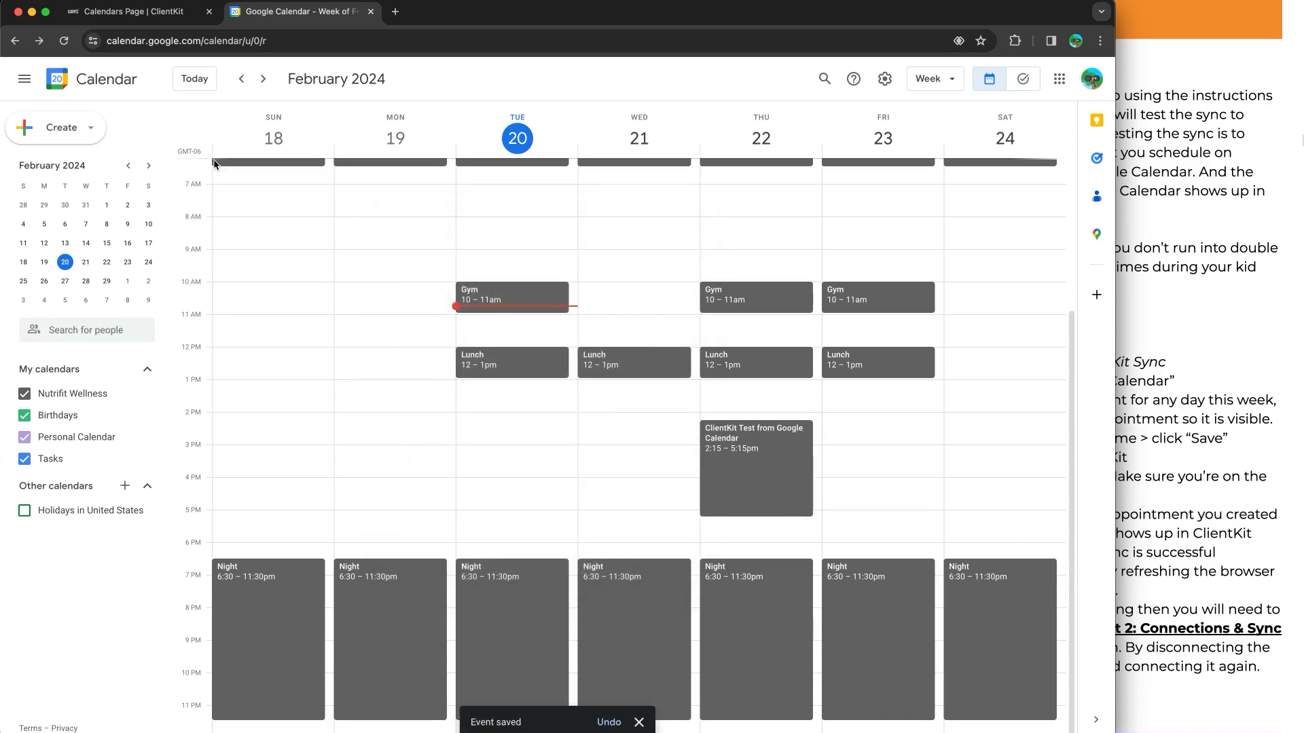
Return to ClientKit, reload the Calendars page and check Thursday afternoon for the test event
{"action": "left_click", "coordinate": [163, 14]}
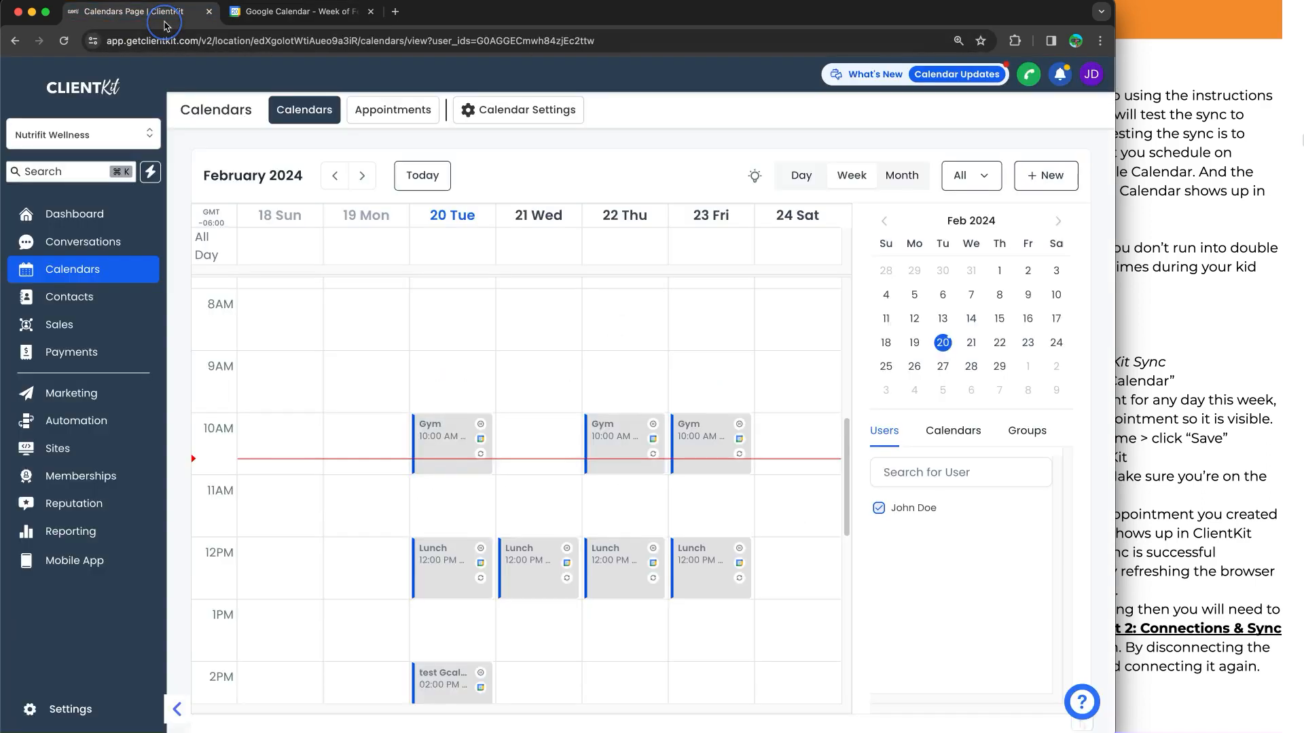
{"action": "left_click", "coordinate": [63, 42]}
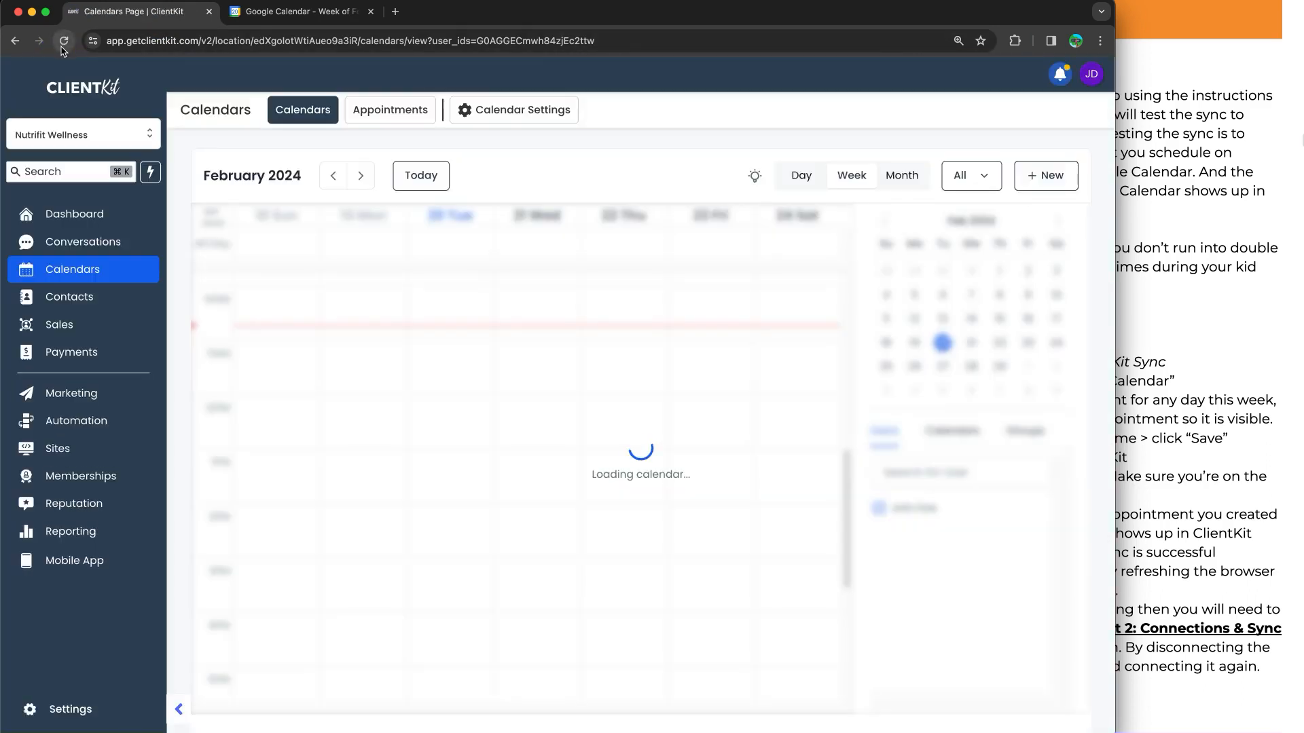
{"action": "scroll", "coordinate": [768, 444], "scroll_direction": "down", "scroll_amount": 3}
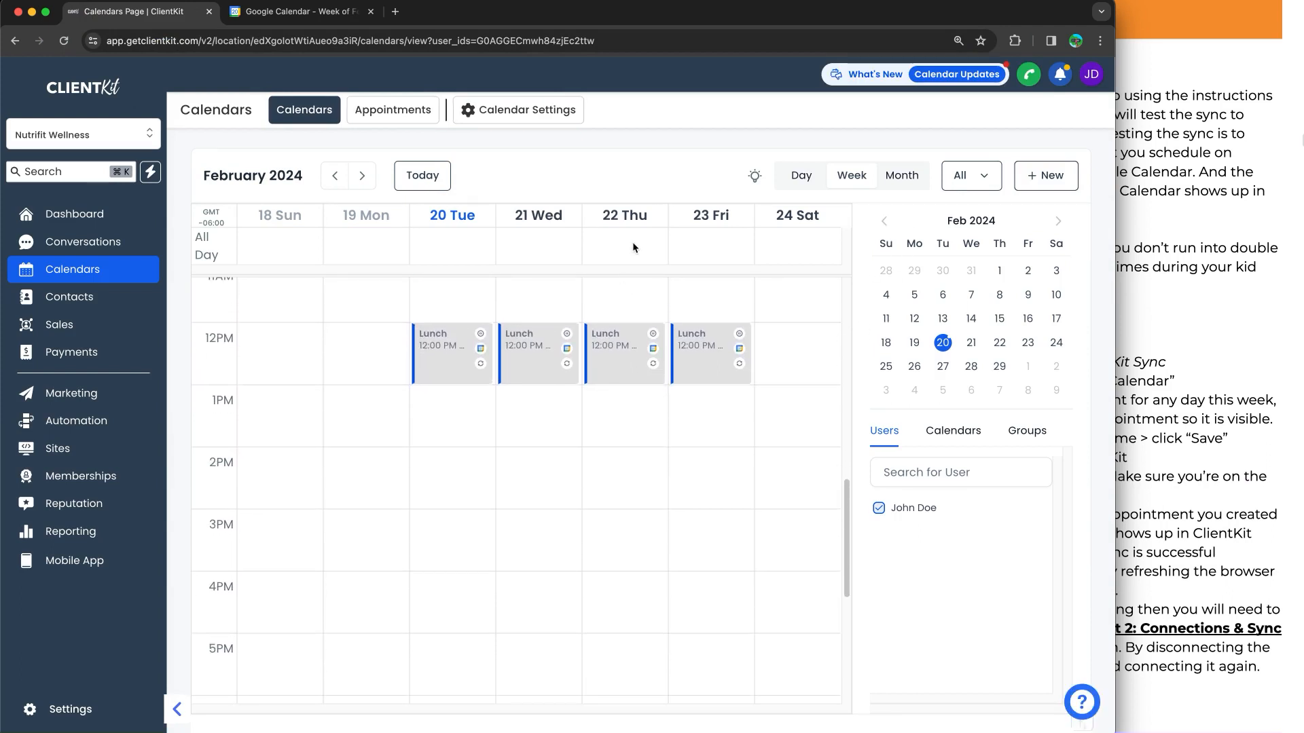
{"action": "scroll", "coordinate": [643, 415], "scroll_direction": "down", "scroll_amount": 3}
{"action": "scroll", "coordinate": [642, 438], "scroll_direction": "up", "scroll_amount": 3}
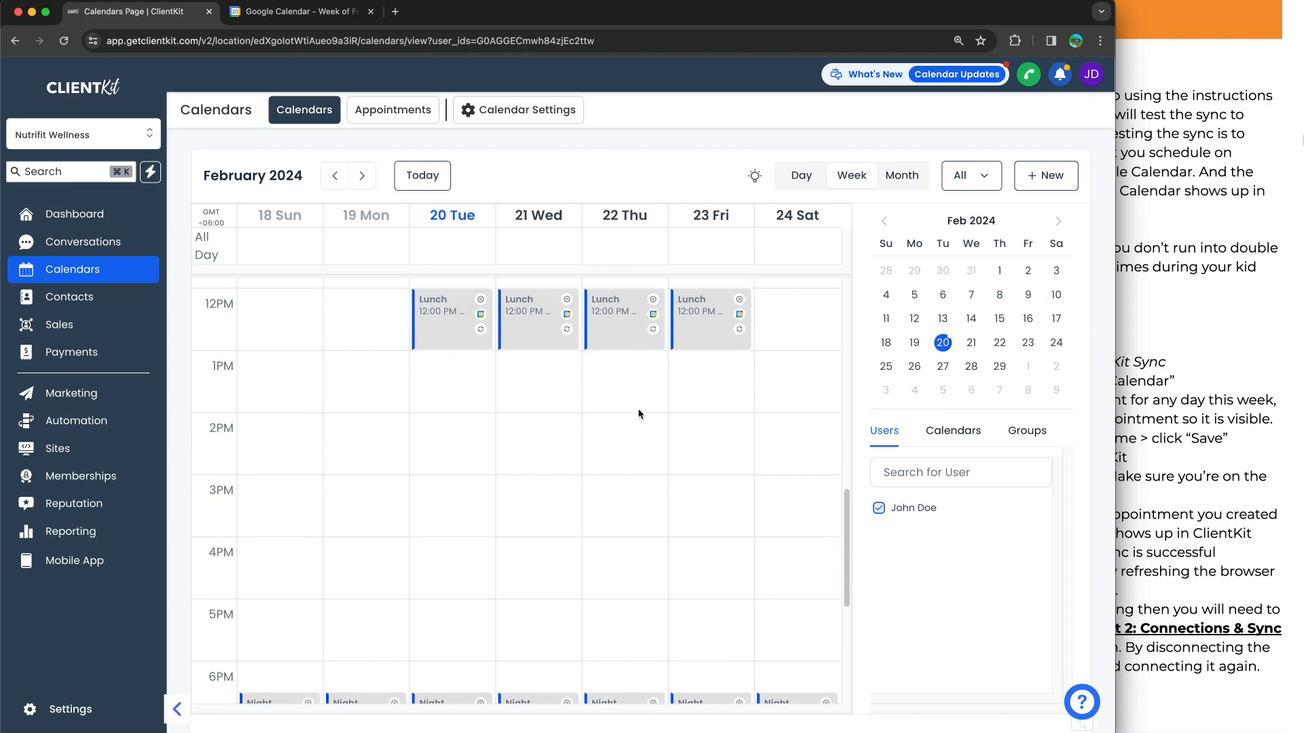
Reload ClientKit's calendar again, check Thursday afternoon for the test event, and compare the week with Google Calendar
{"action": "left_click", "coordinate": [63, 42]}
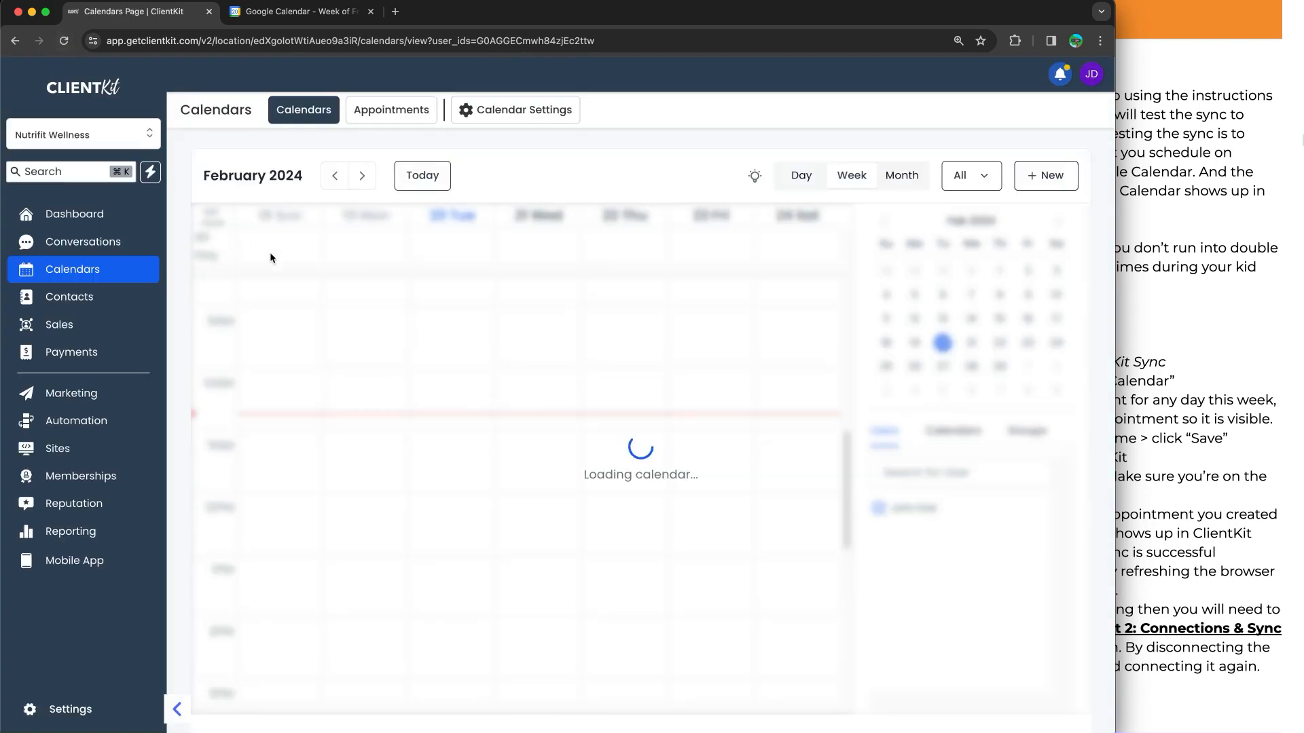
{"action": "scroll", "coordinate": [666, 451], "scroll_direction": "down", "scroll_amount": 3}
{"action": "mouse_move", "coordinate": [614, 506]}
{"action": "scroll", "coordinate": [612, 502], "scroll_direction": "down", "scroll_amount": 1}
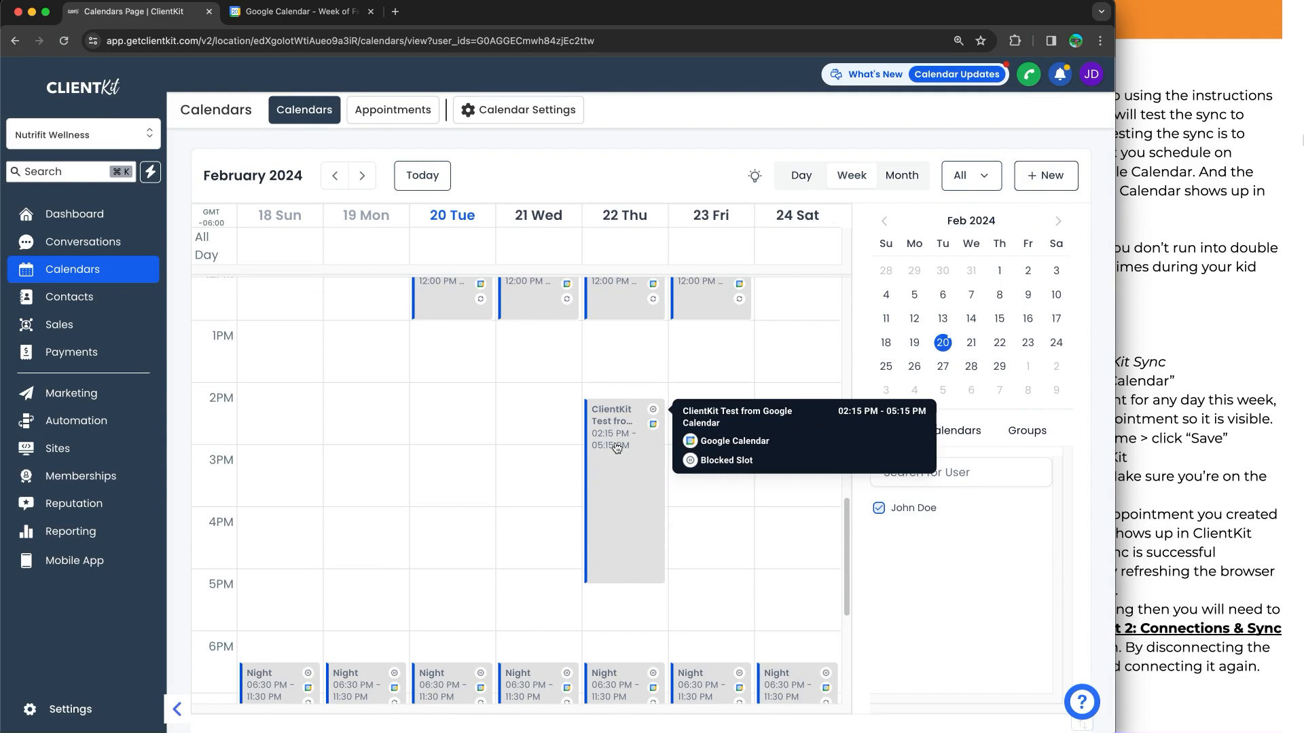
{"action": "left_click", "coordinate": [299, 12]}
{"action": "scroll", "coordinate": [516, 415], "scroll_direction": "up", "scroll_amount": 5}
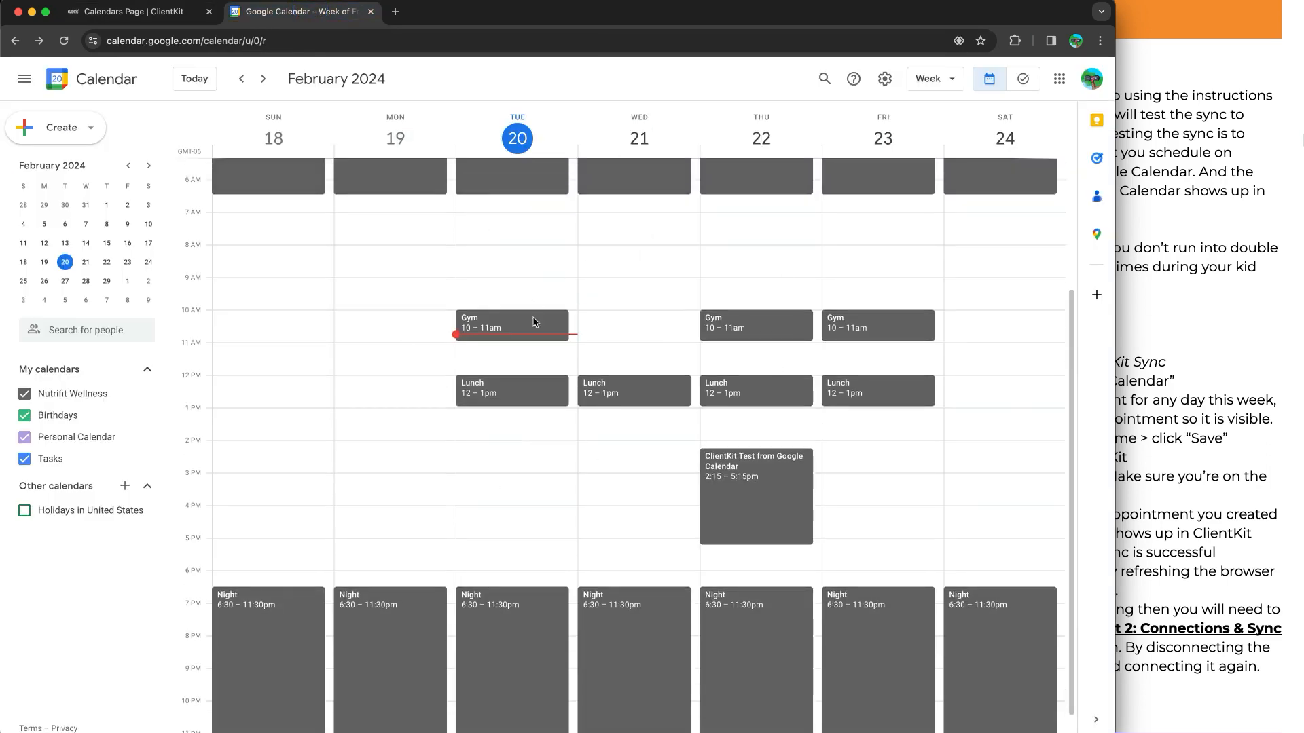
Compare the Google Calendar week with ClientKit's calendar, checking the test event on Thursday, February 22
{"action": "scroll", "coordinate": [573, 398], "scroll_direction": "down", "scroll_amount": 3}
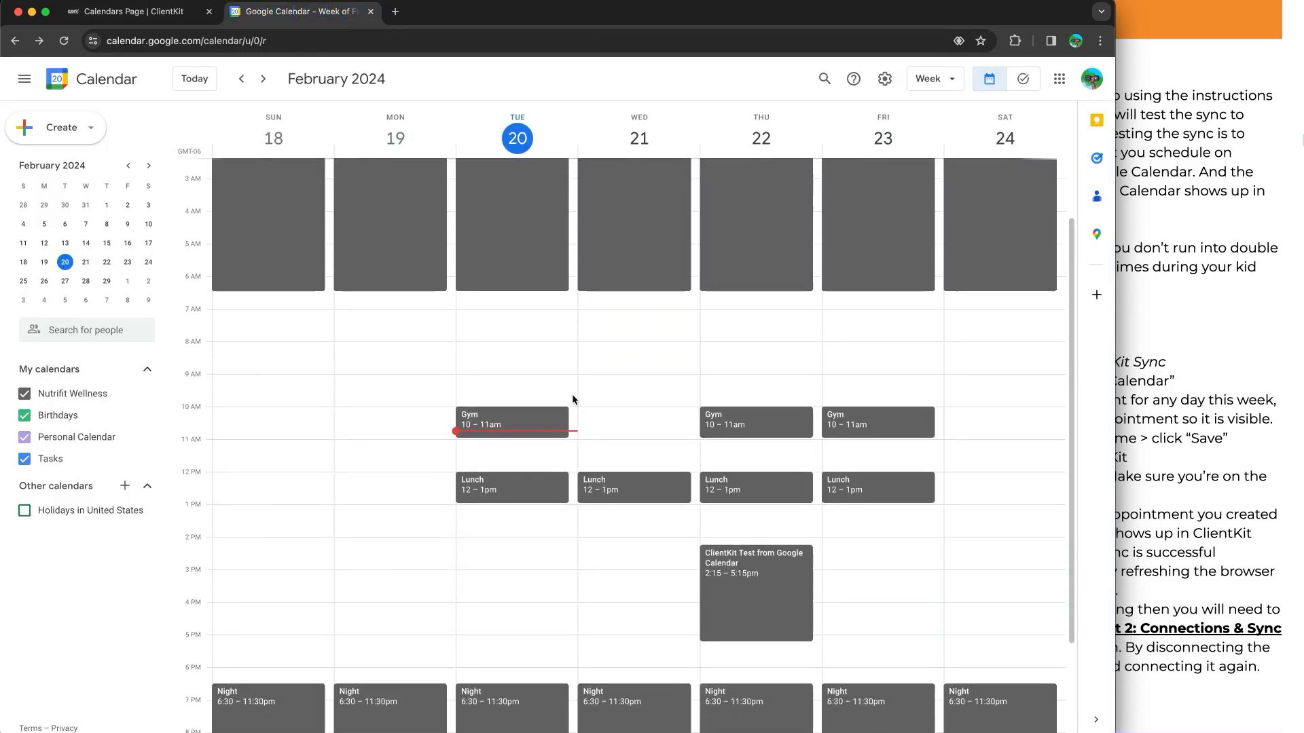
{"action": "left_click", "coordinate": [140, 22]}
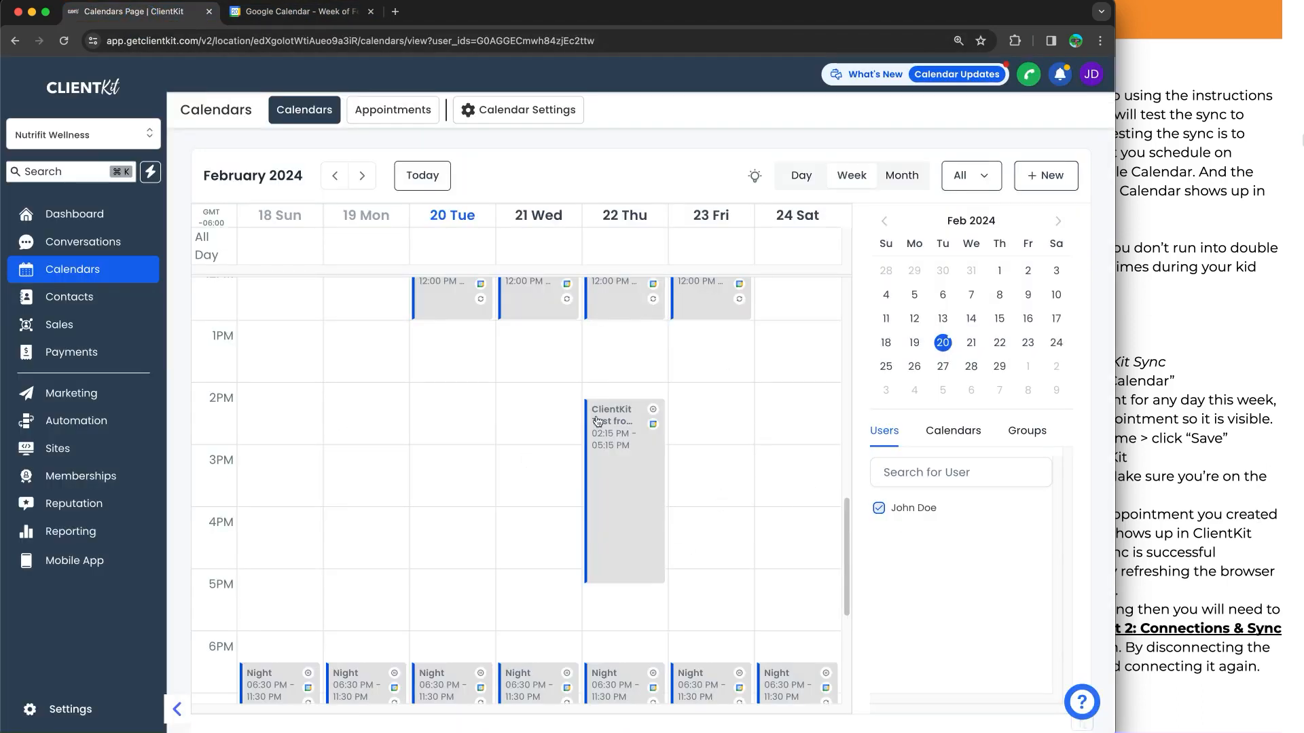
Switch to the training document and read the rest of Part 3: Test Sync and the Integrate Other Central Calendars section
{"action": "left_click", "coordinate": [1168, 481]}
{"action": "scroll", "coordinate": [1168, 481], "scroll_direction": "down", "scroll_amount": 2}
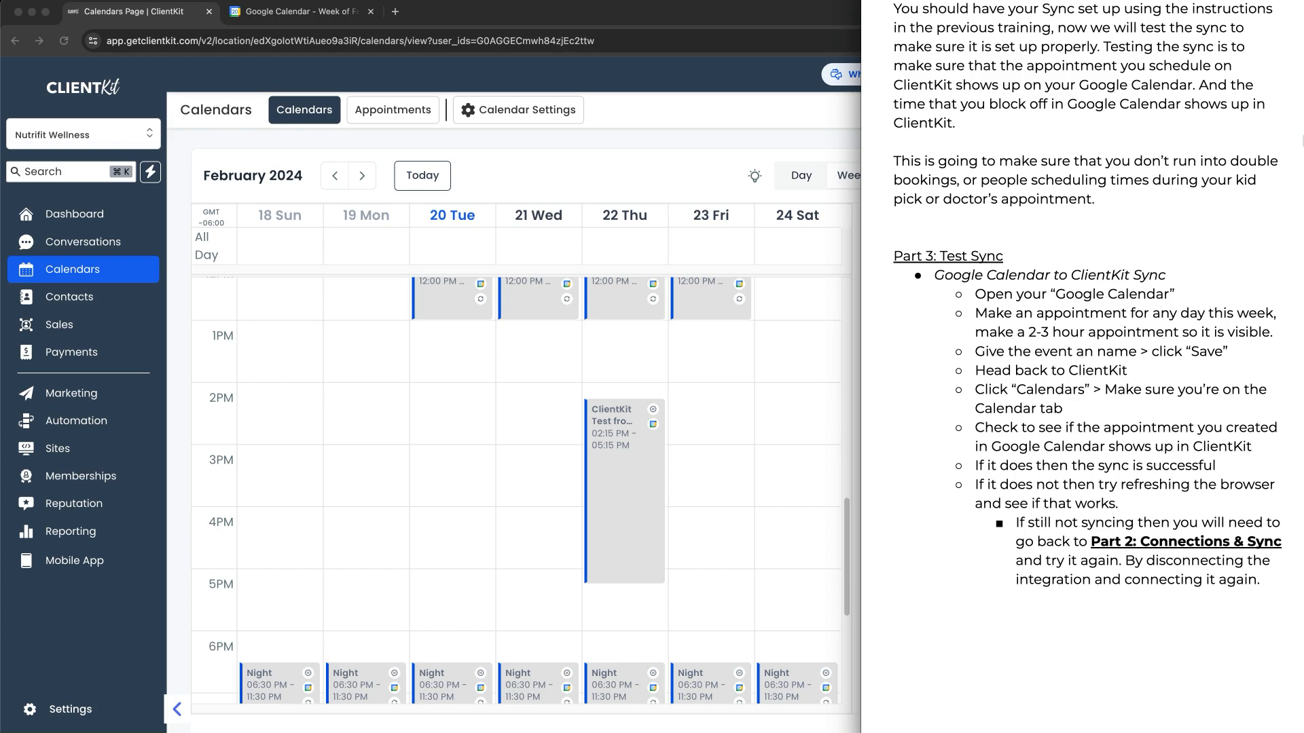
{"action": "scroll", "coordinate": [1180, 496], "scroll_direction": "down", "scroll_amount": 15}
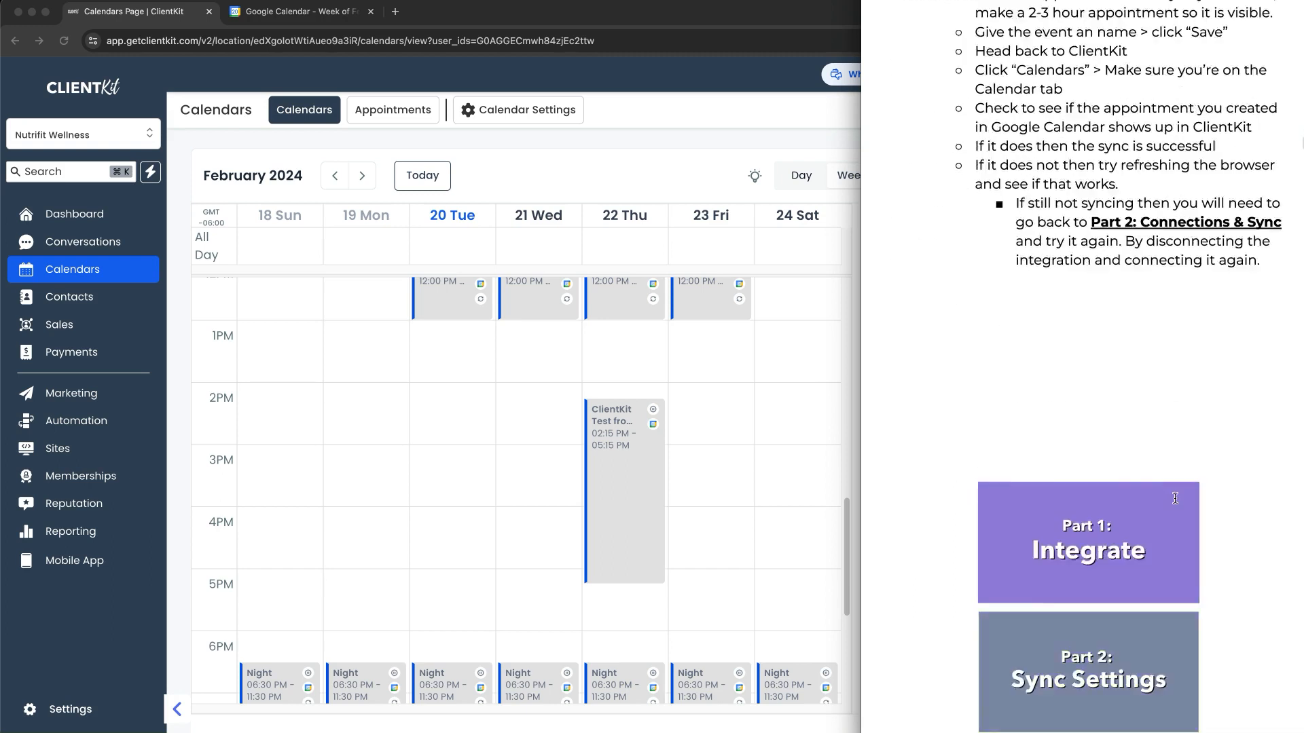
{"action": "scroll", "coordinate": [1175, 499], "scroll_direction": "down", "scroll_amount": 5}
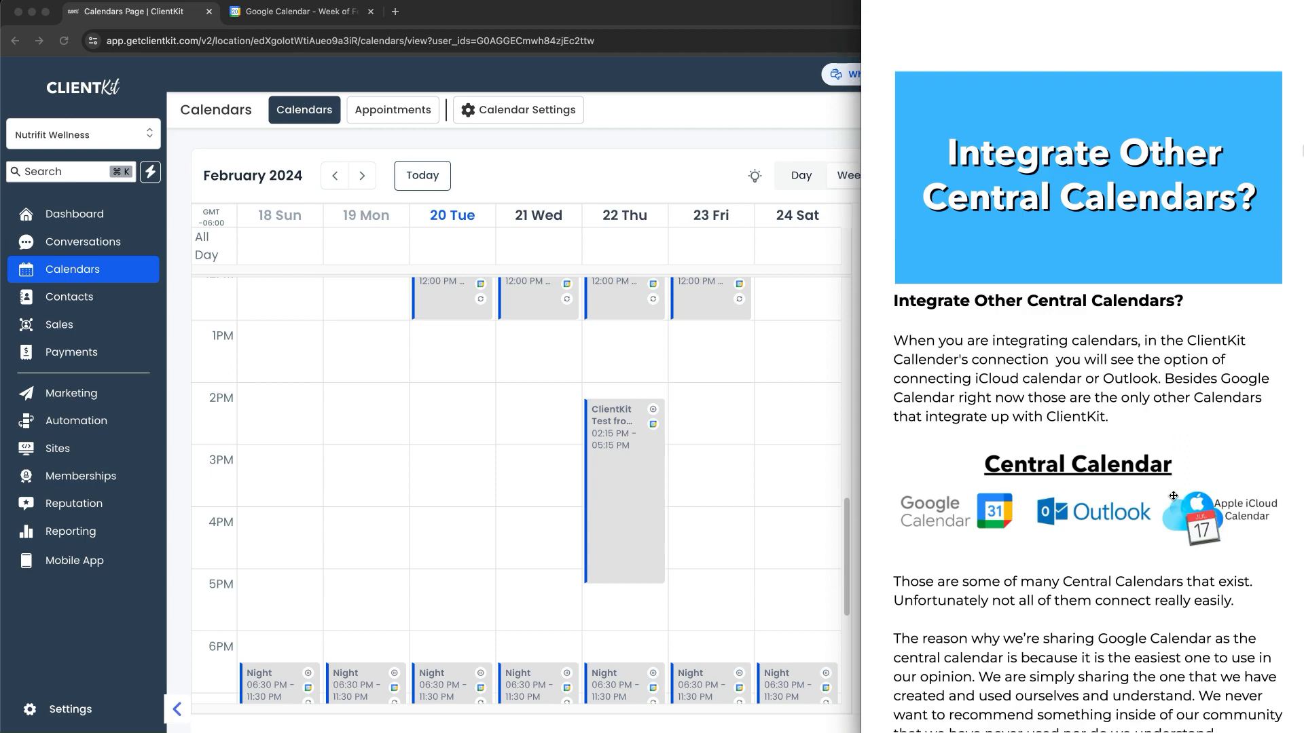
{"action": "scroll", "coordinate": [1173, 496], "scroll_direction": "down", "scroll_amount": 1}
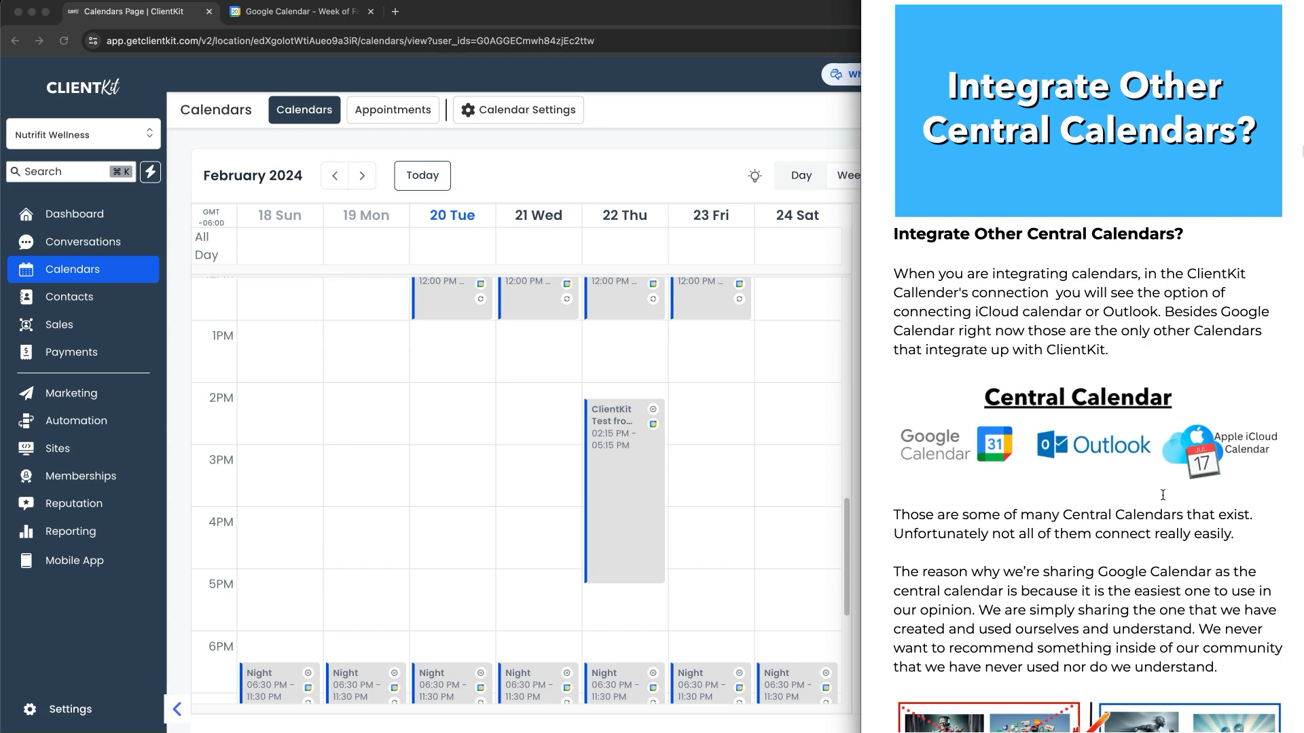
{"action": "scroll", "coordinate": [1158, 498], "scroll_direction": "down", "scroll_amount": 3}
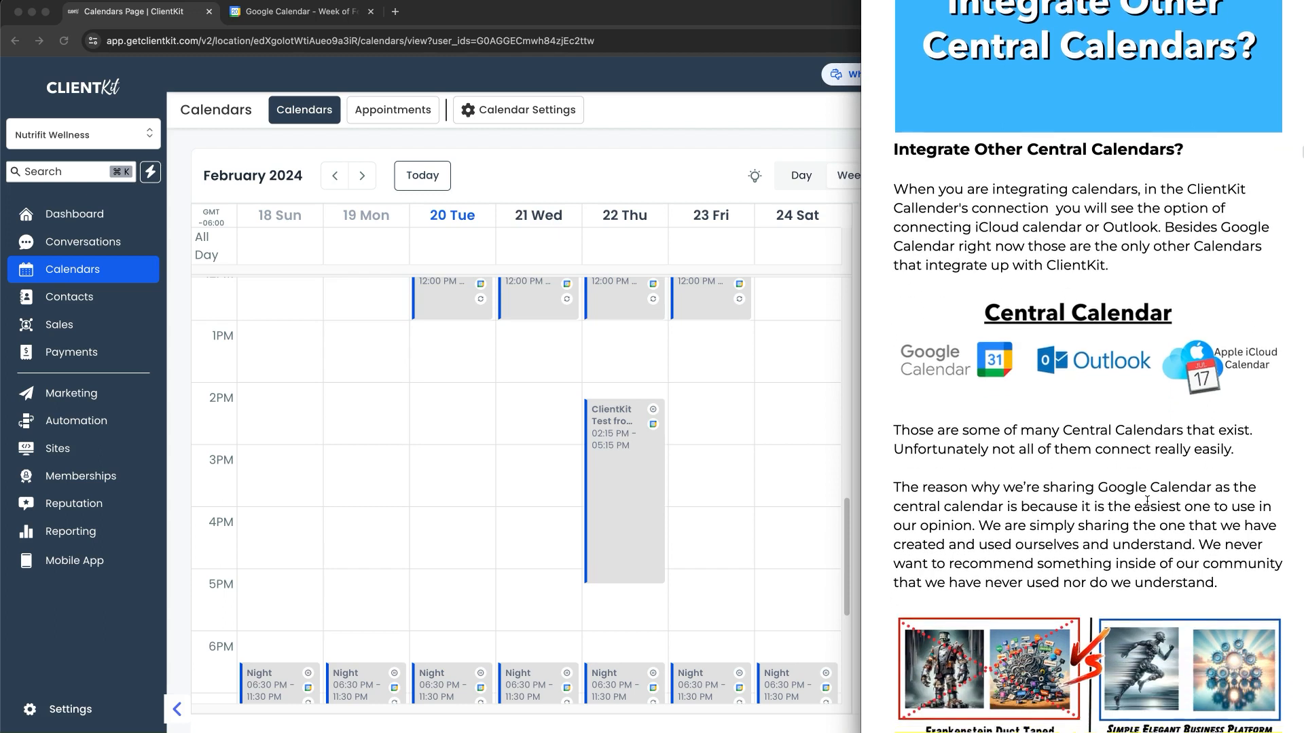
{"action": "scroll", "coordinate": [1147, 500], "scroll_direction": "down", "scroll_amount": 5}
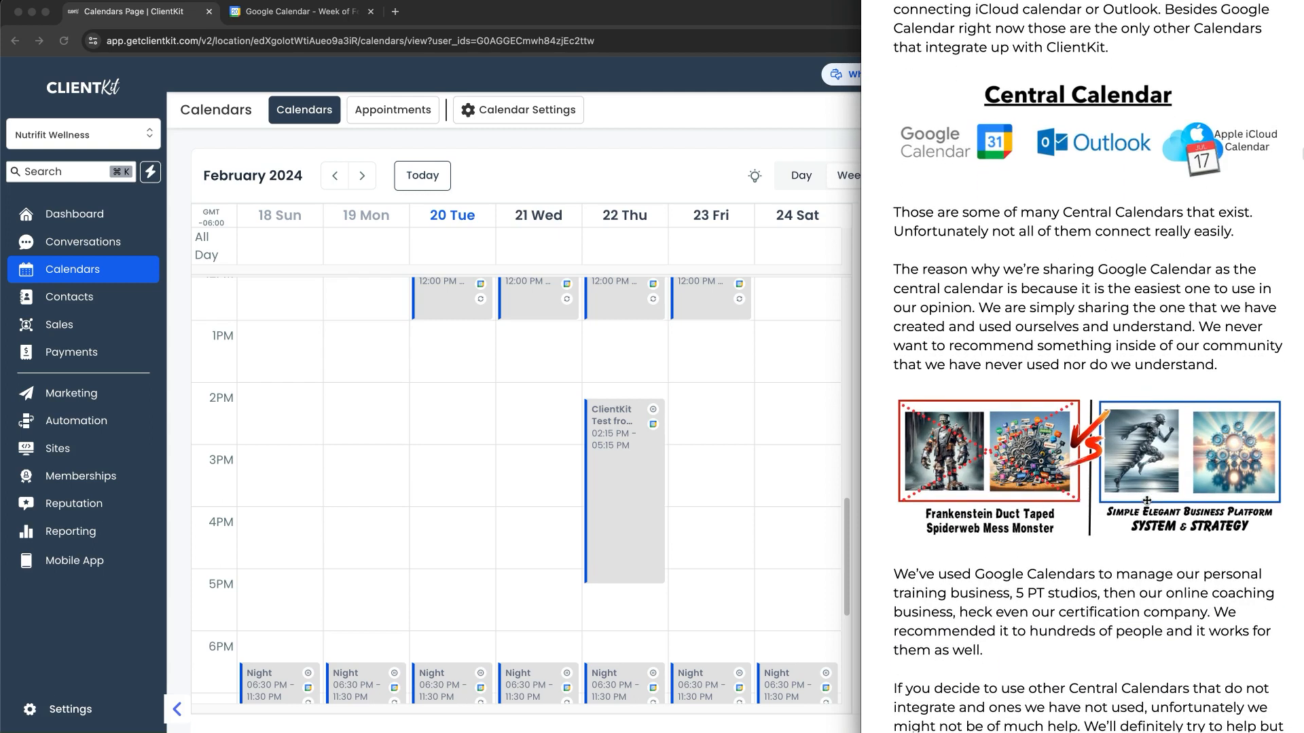
{"action": "scroll", "coordinate": [1147, 500], "scroll_direction": "down", "scroll_amount": 5}
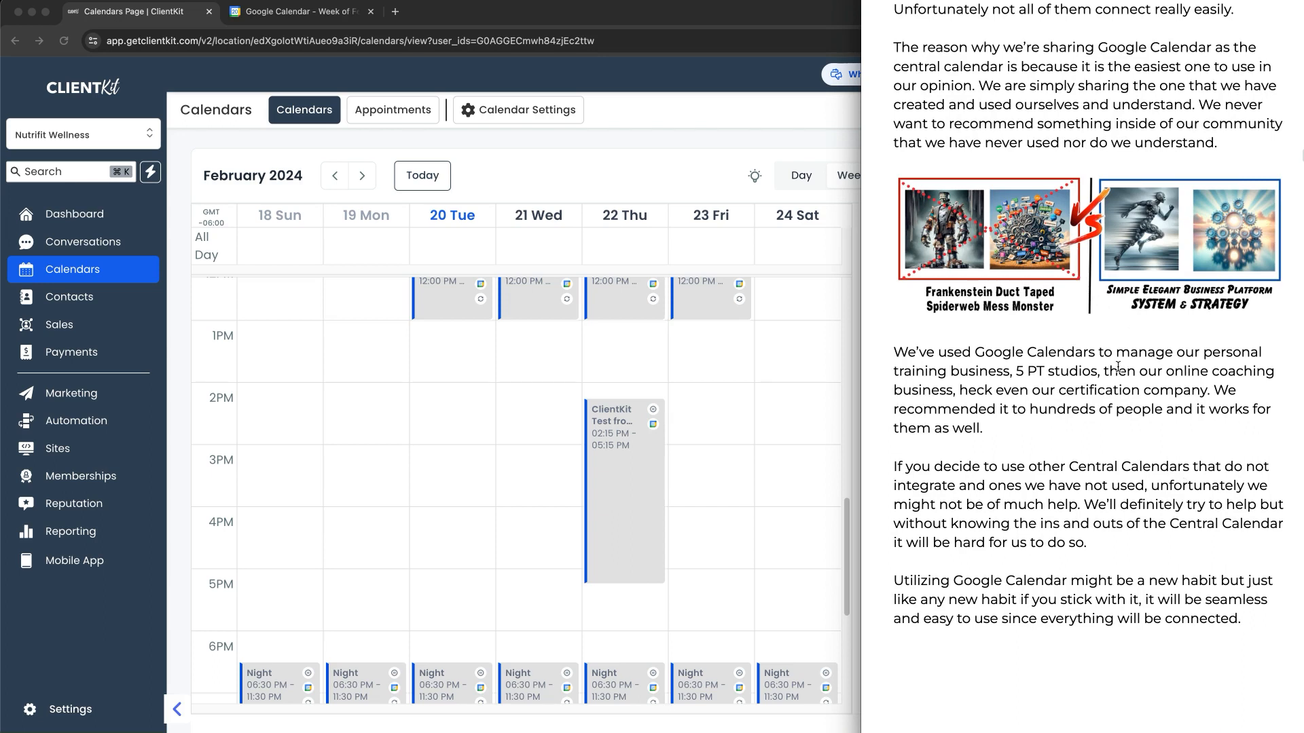
{"action": "scroll", "coordinate": [1119, 417], "scroll_direction": "down", "scroll_amount": 10}
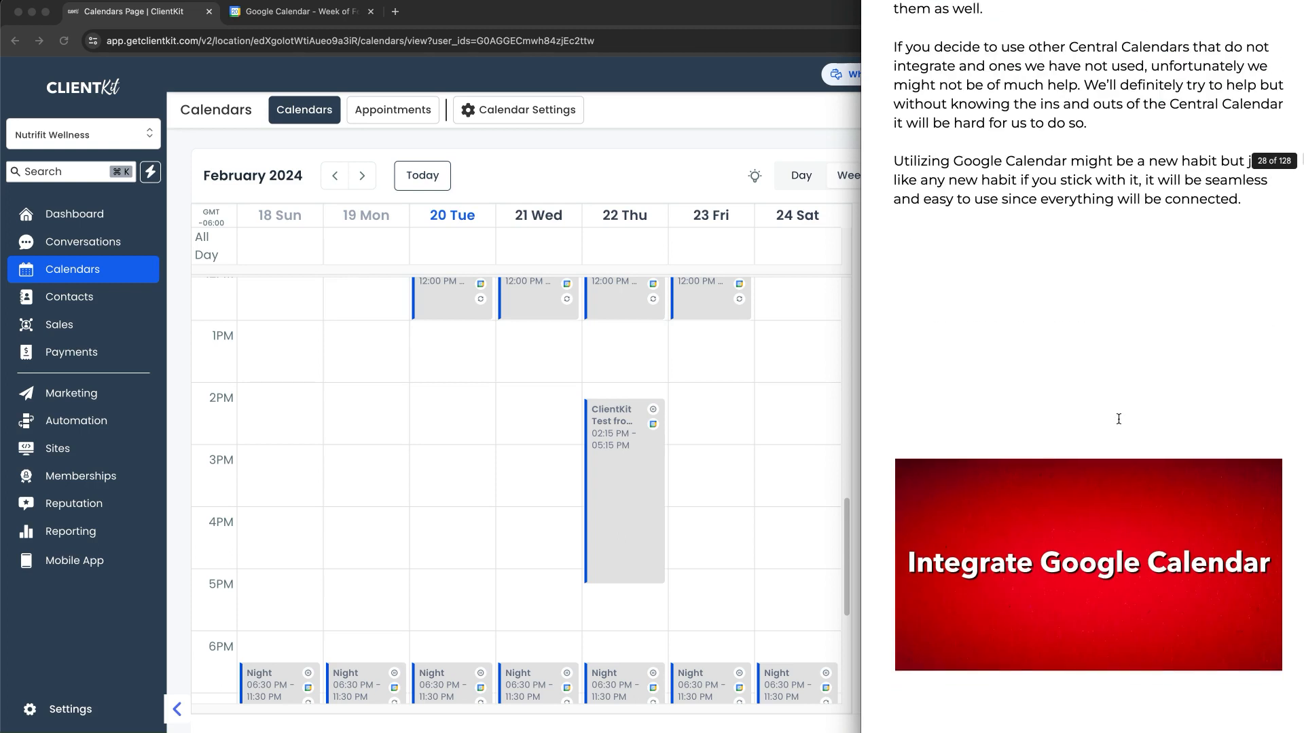